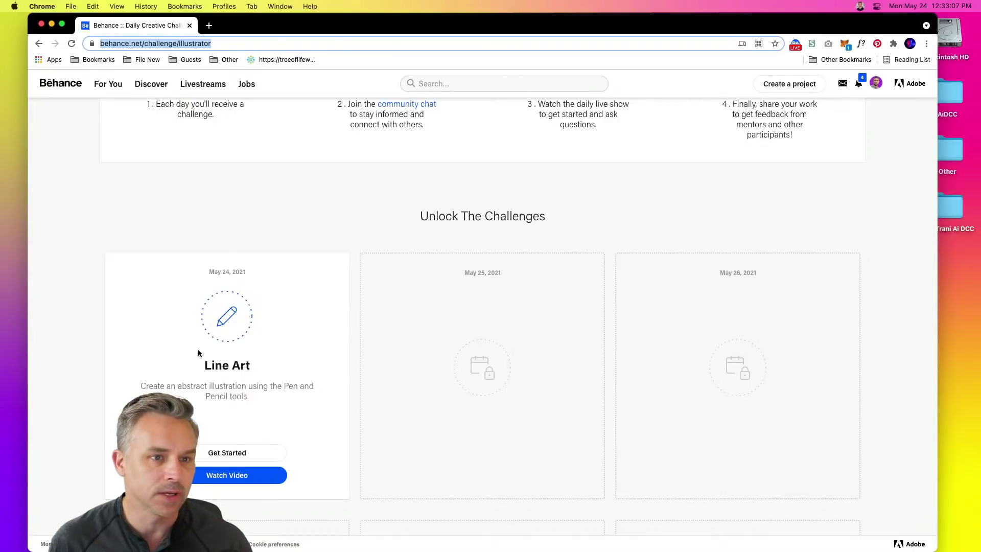
Review how the Illustrator Creative Challenge works on its Behance page and open the linked community chat
click(133, 221)
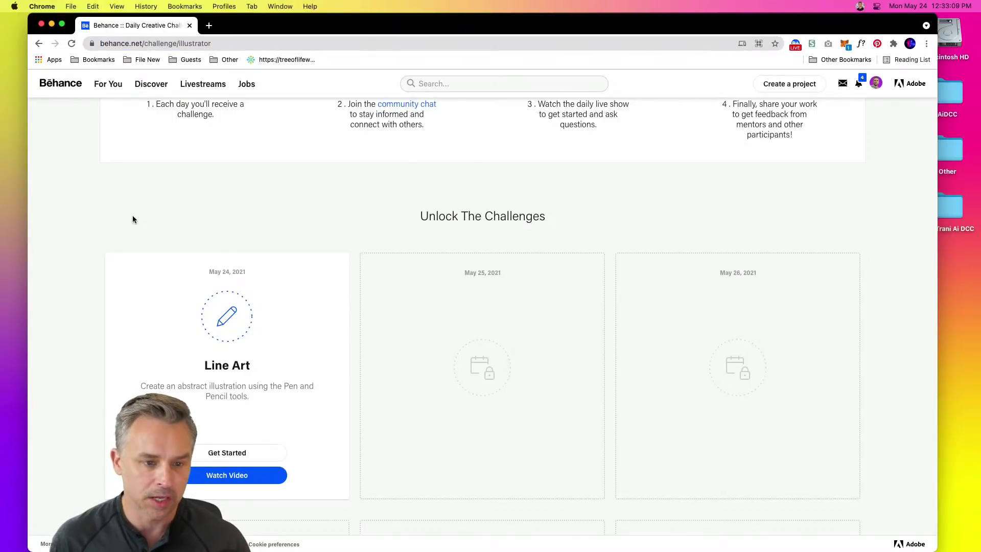
scroll(265, 215, up, 3)
scroll(264, 212, up, 3)
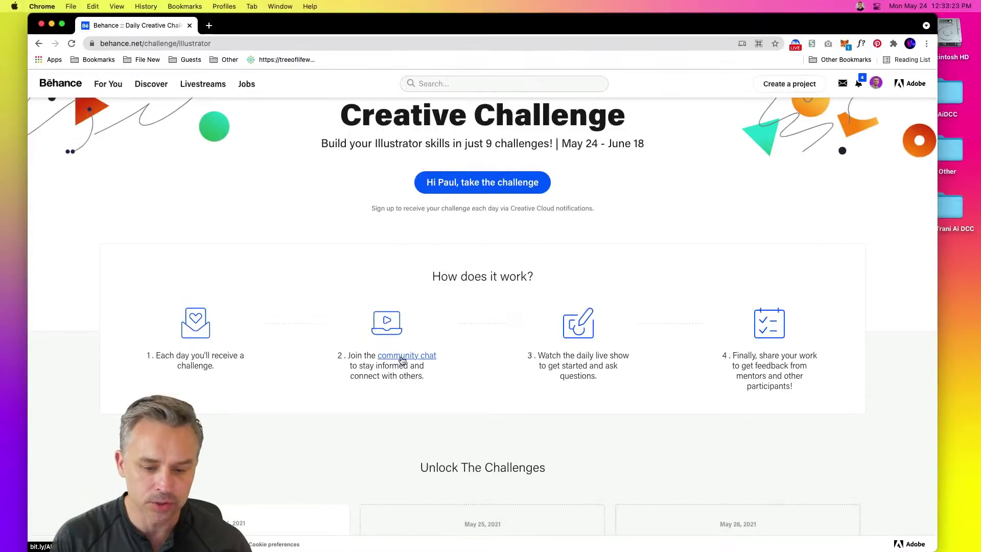
click(117, 326)
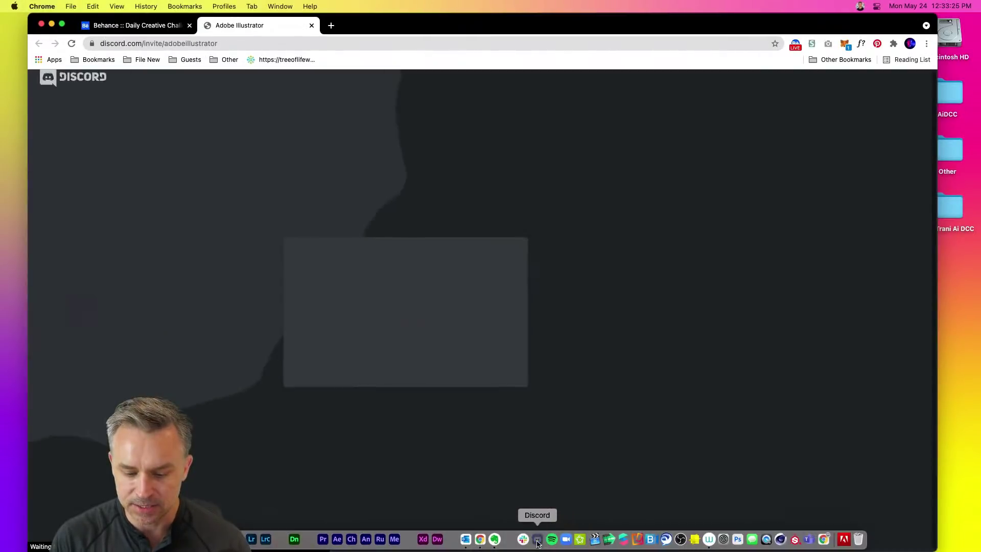
Switch to the Discord app, hide all other apps, and show the Adobe Illustrator server's creative-challenge channel
click(537, 544)
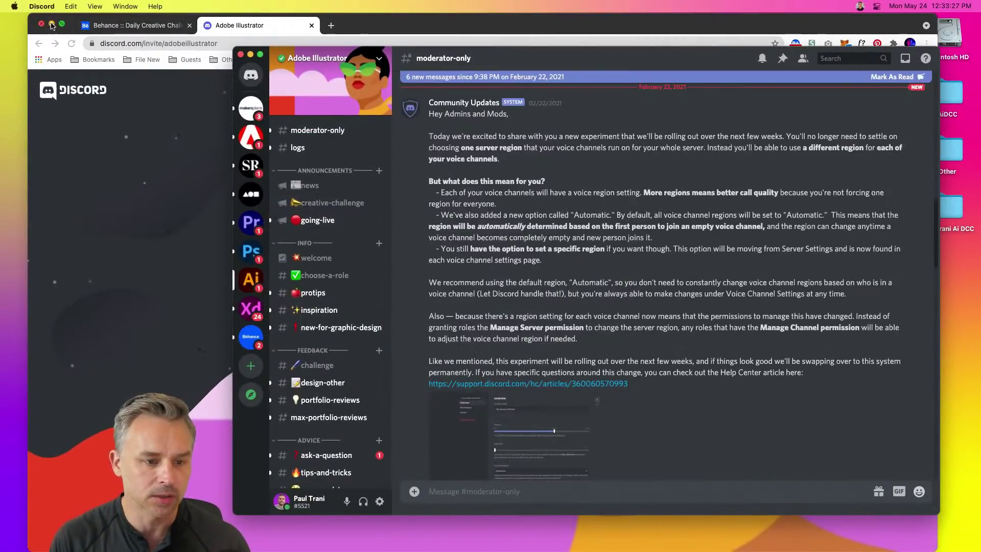
key(super+alt+h)
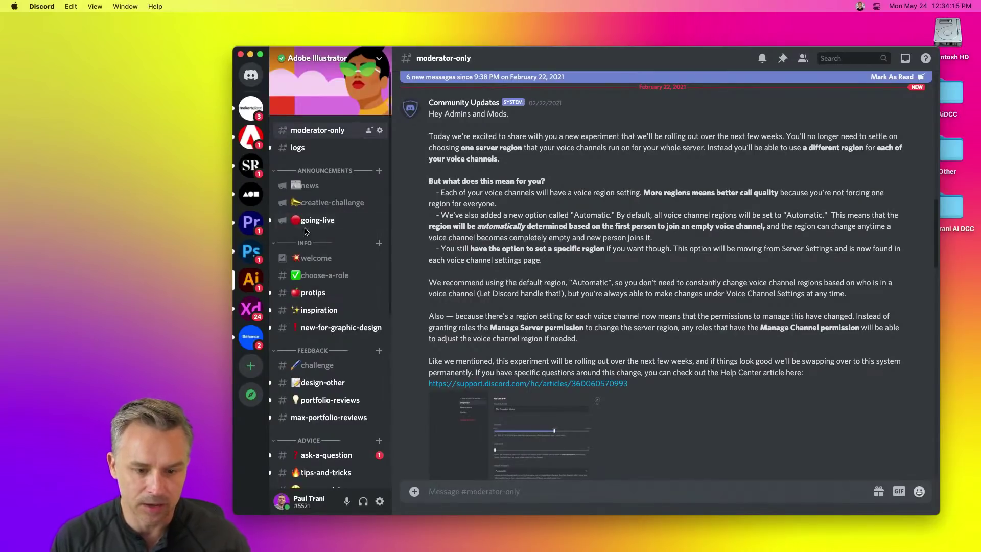
click(335, 210)
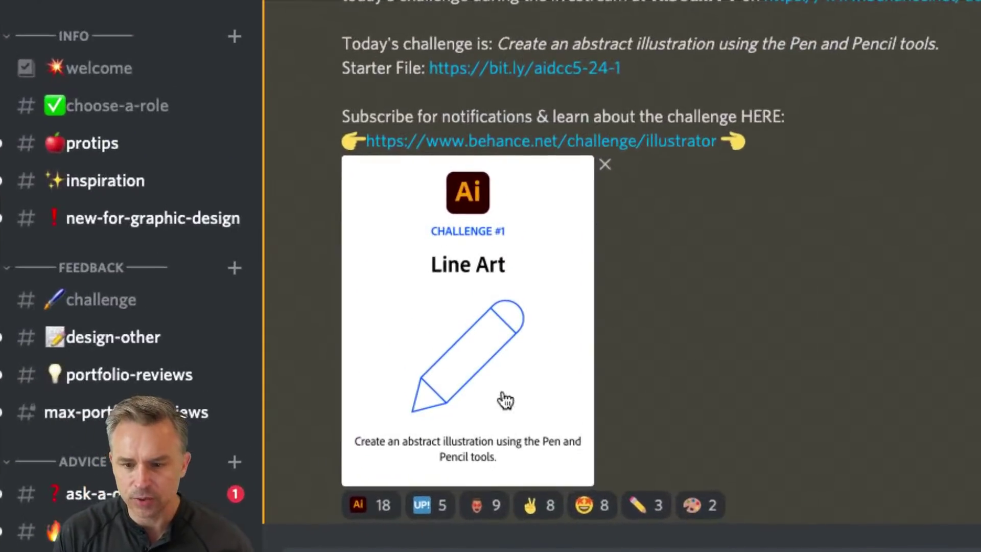
Follow the Behance challenge link in the announcement and preview the Line Art challenge's starter file, 1_LineArt
click(545, 141)
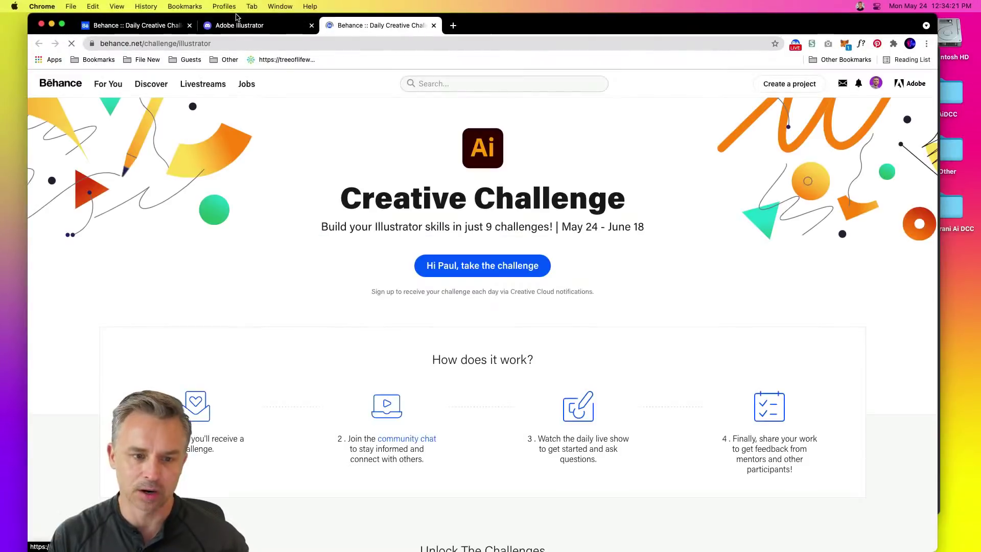
scroll(347, 311, down, 5)
scroll(347, 311, down, 3)
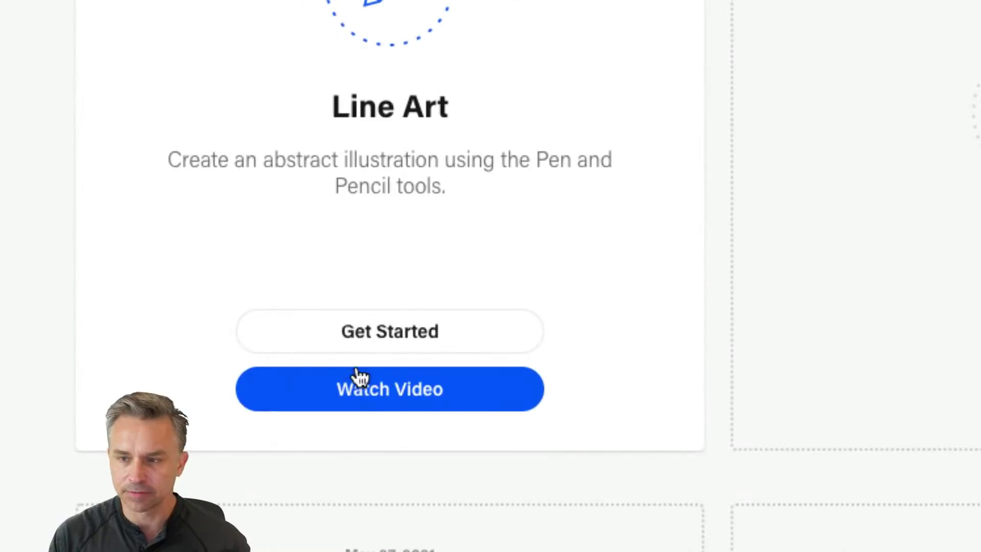
click(379, 330)
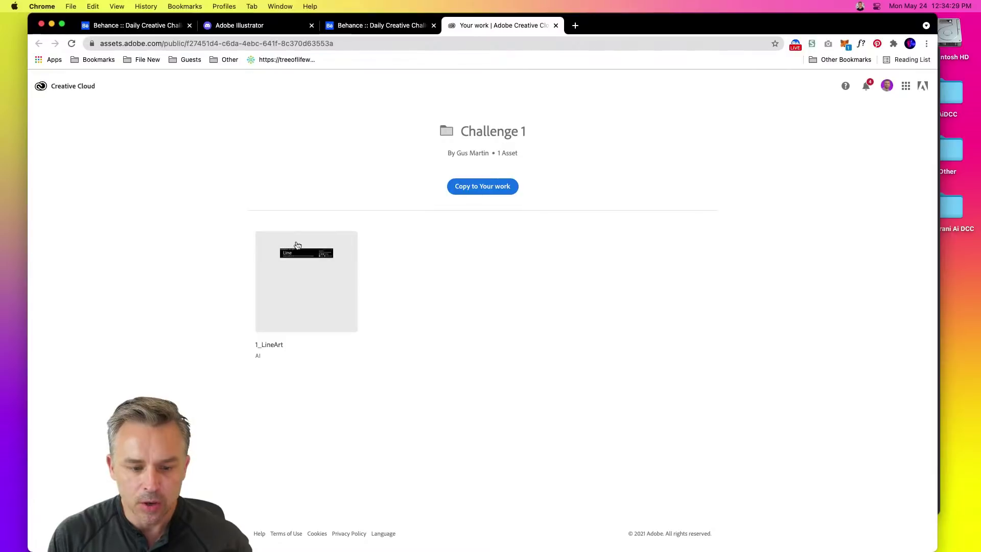
click(285, 273)
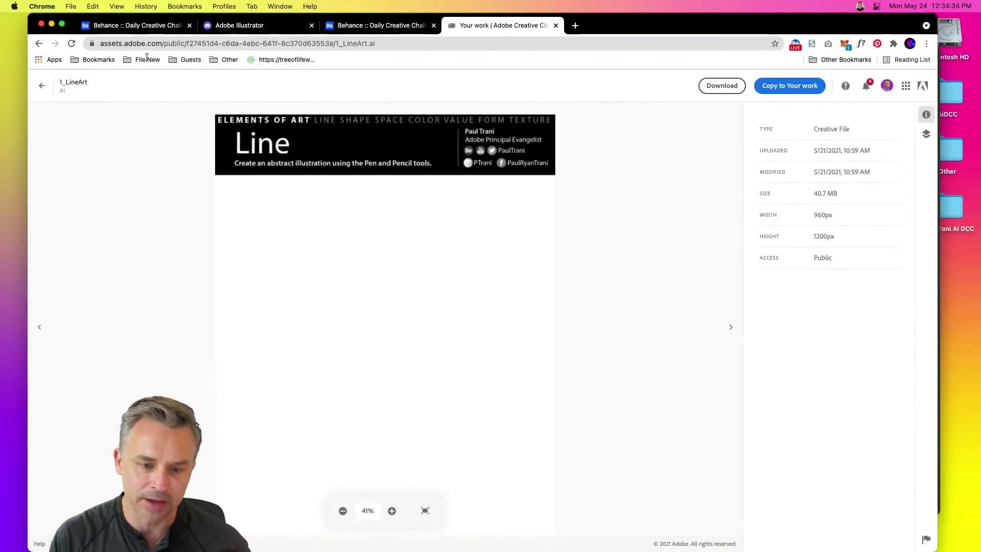
Minimize the browser, switch to 1_LineArt.ai in Illustrator, and examine its header banner up close before fitting the artboard in the window
click(51, 24)
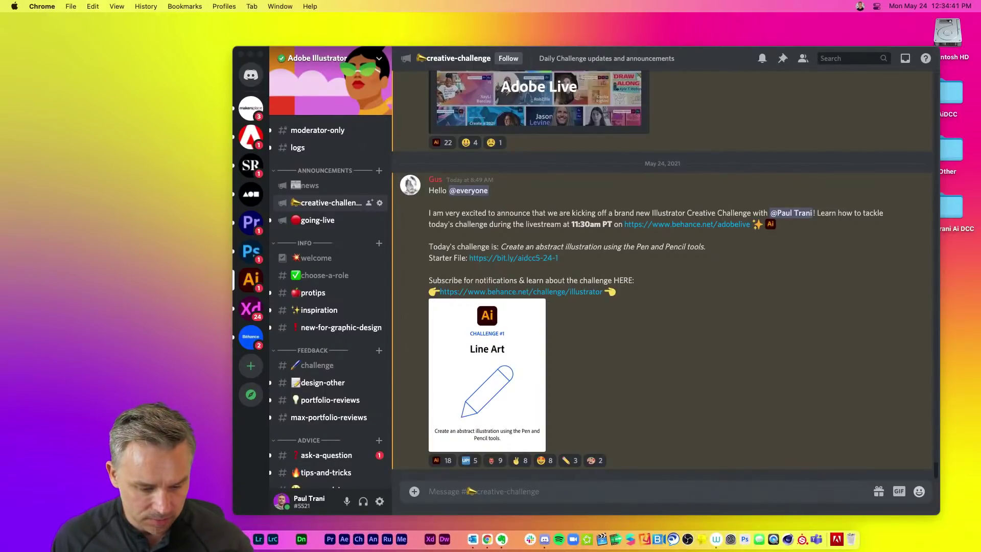
click(244, 539)
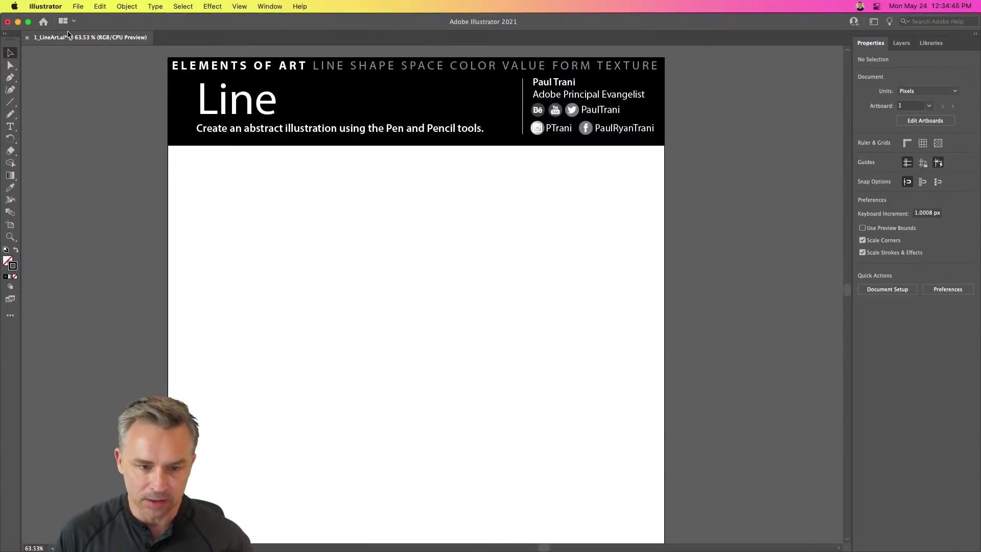
key(super+equal)
key(super+equal)
key(super+equal)
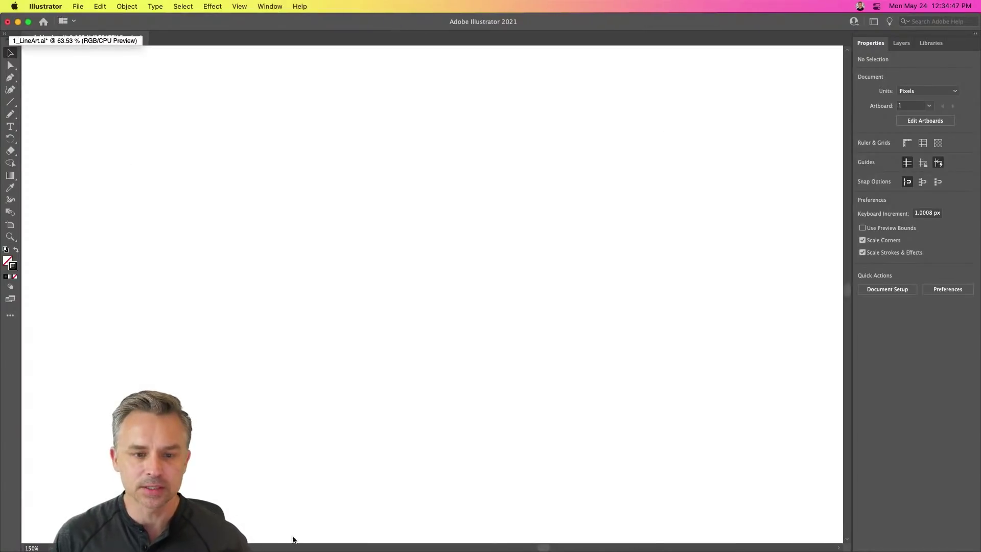
drag(160, 131, 333, 500)
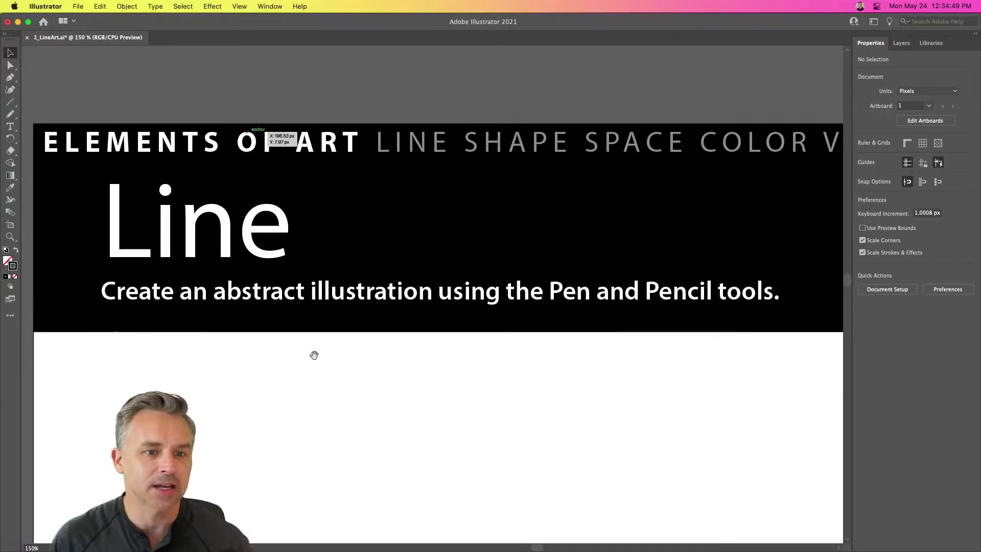
drag(217, 284, 234, 312)
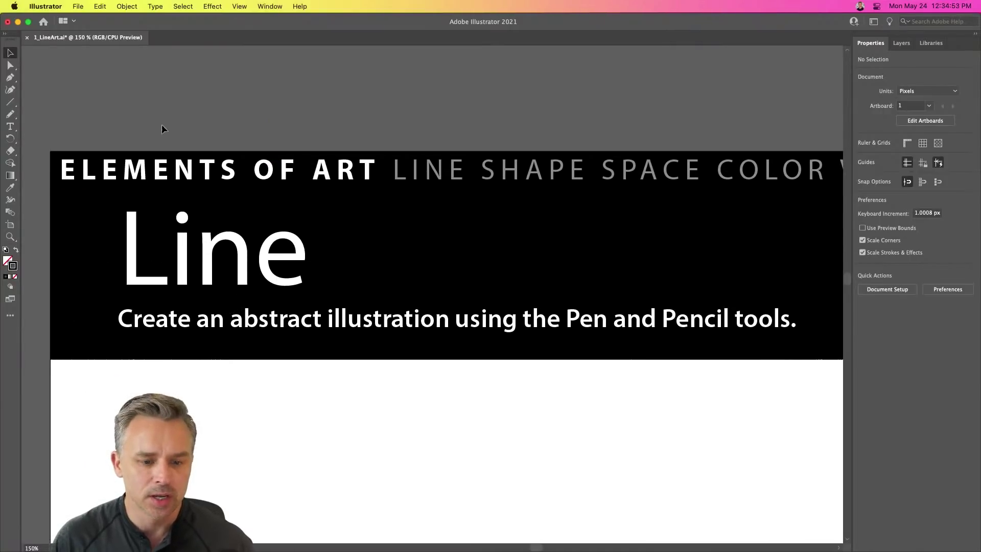
scroll(87, 136, right, 2)
key(super+minus)
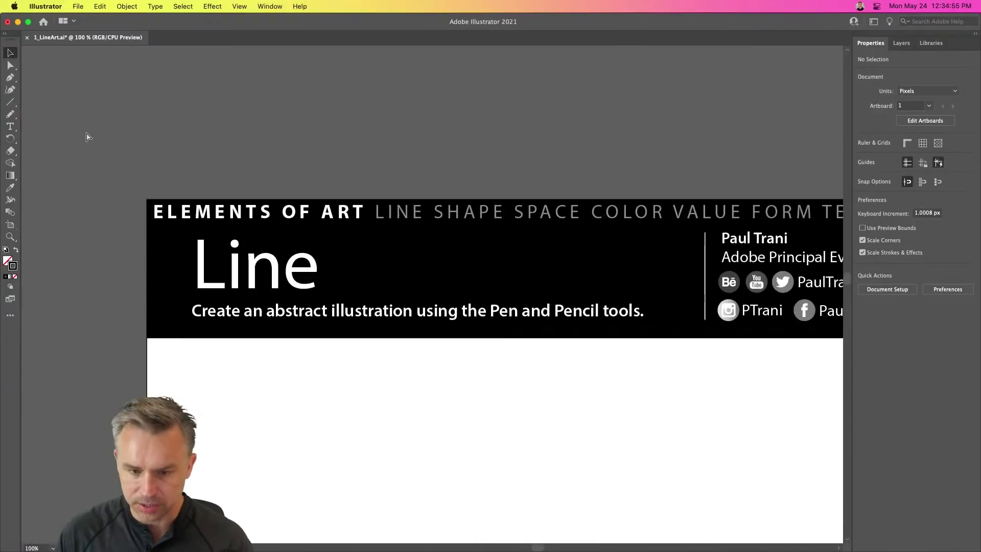
key(super+0)
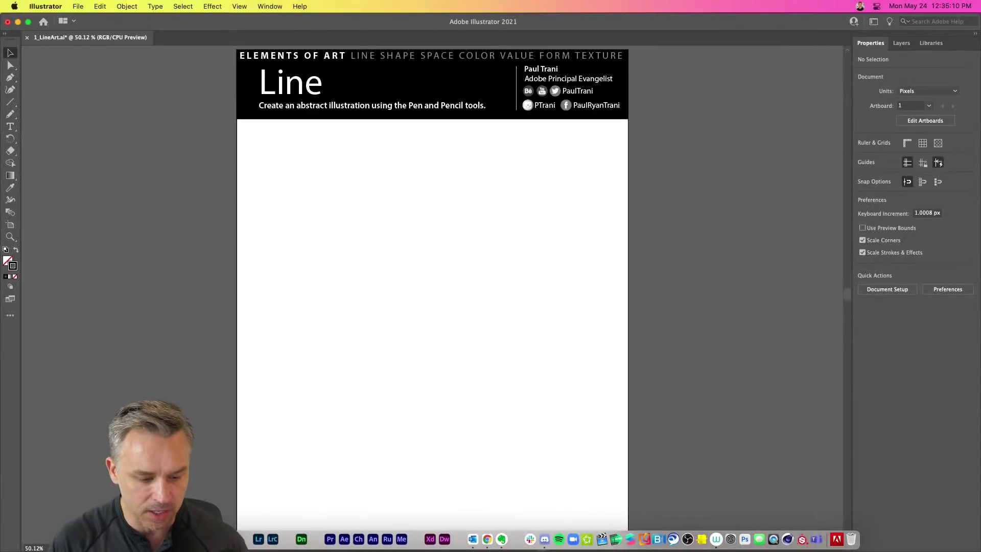
Using Finder, open 9_LogoDesign.ai from the ExerciseFiles folder inside AiDCC on the Desktop
click(130, 539)
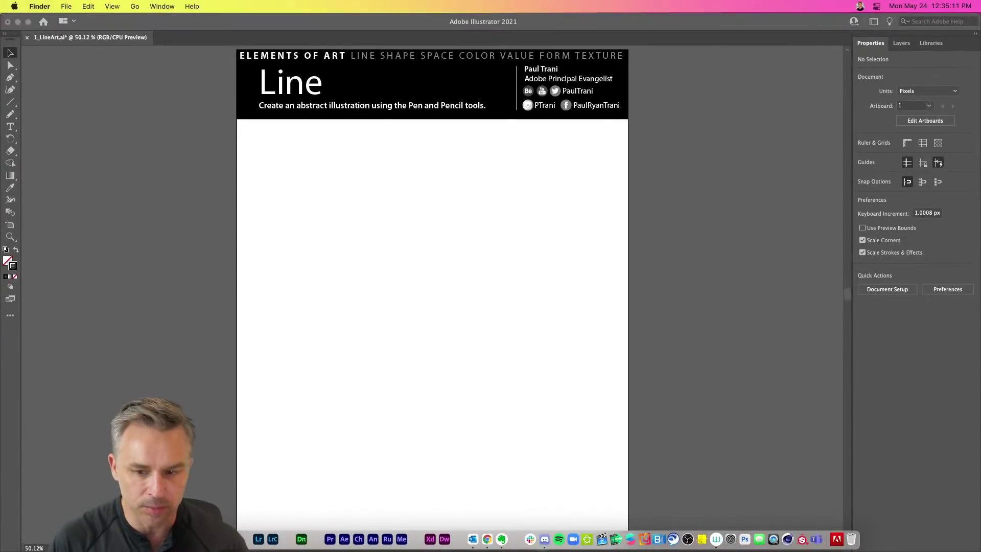
click(215, 152)
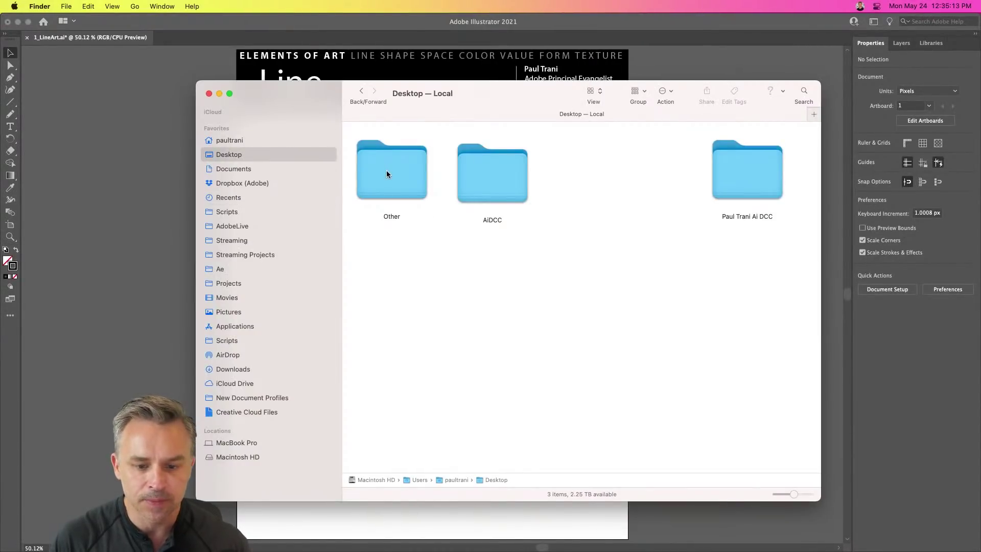
double_click(487, 181)
click(376, 149)
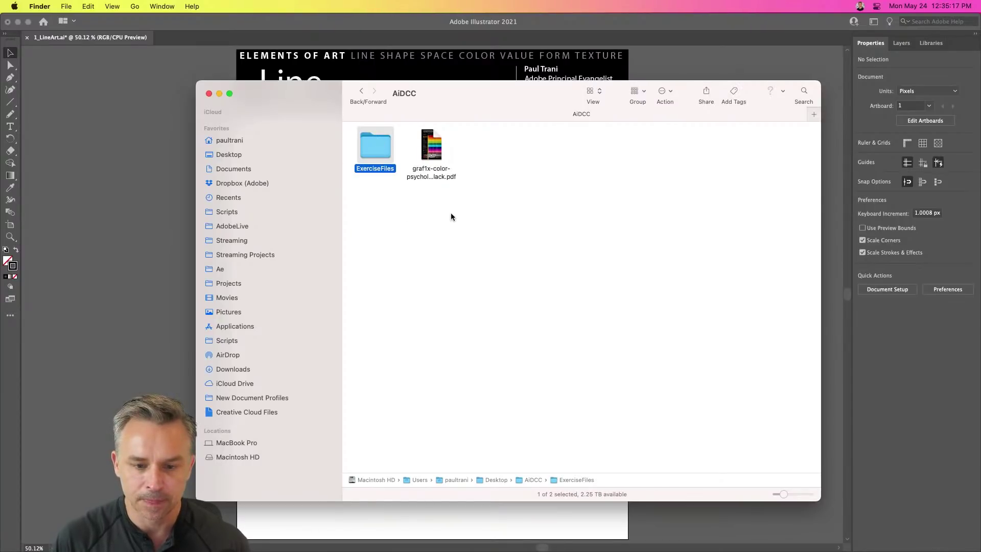
click(466, 250)
double_click(372, 144)
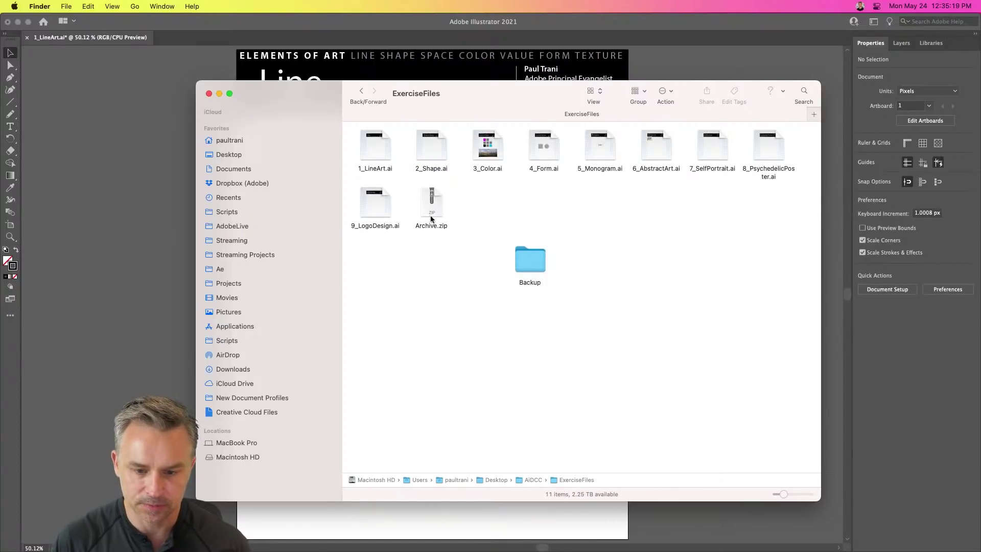
double_click(376, 208)
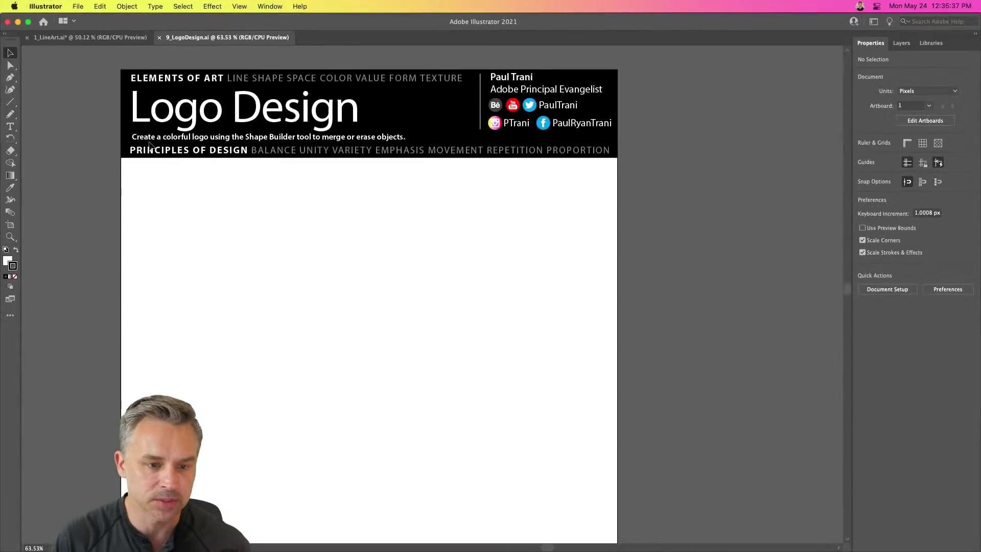
Return to the 1_LineArt.ai document and apply the Essentials Classic workspace
click(59, 38)
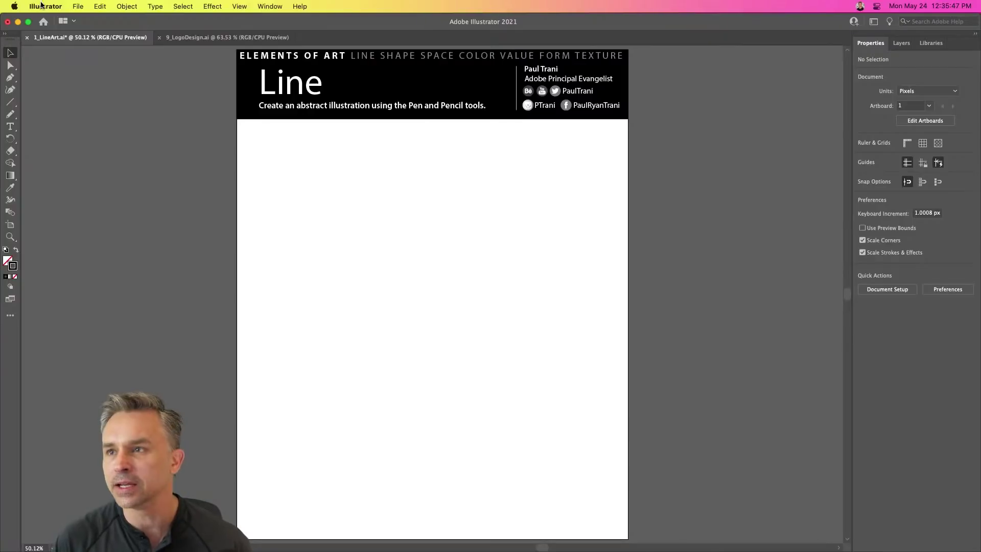
click(262, 5)
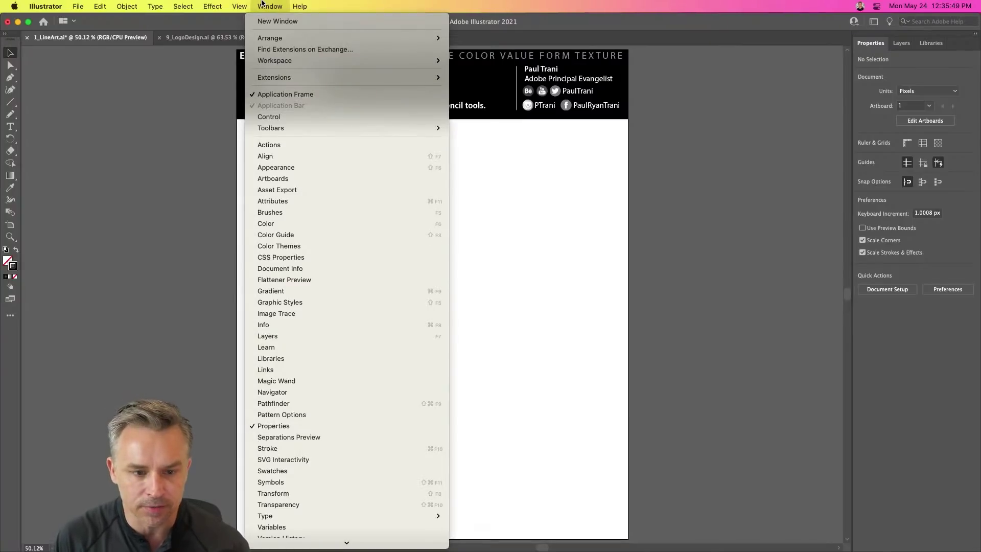
mouse_move(246, 4)
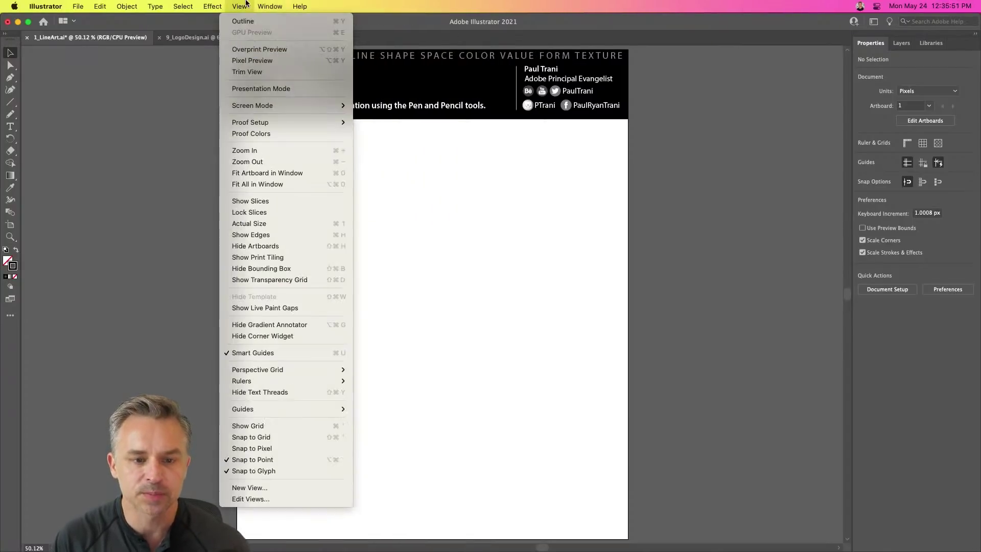
mouse_move(261, 57)
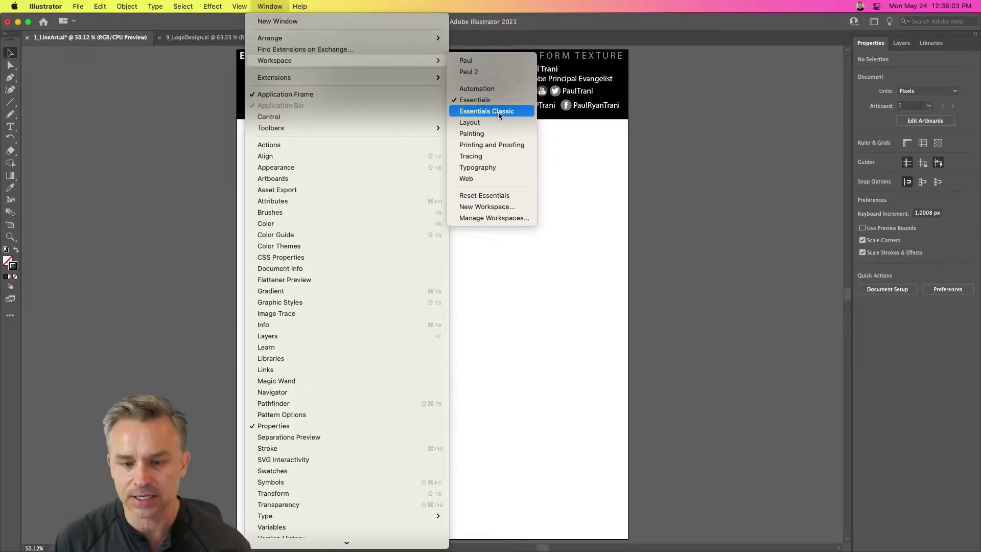
click(498, 112)
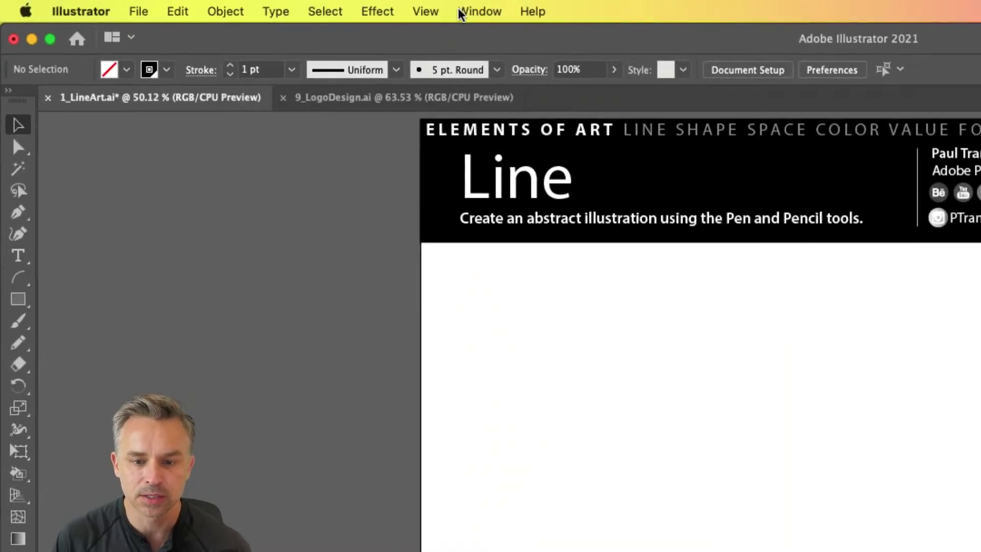
Hide and re-show the Control bar, and collapse and re-expand the column of panels beside Properties
click(462, 13)
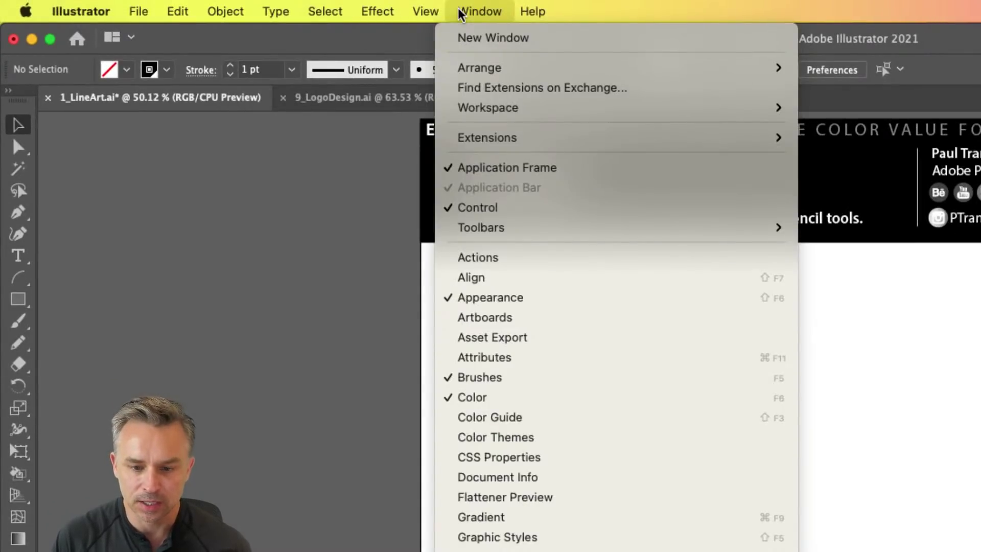
click(469, 207)
click(495, 11)
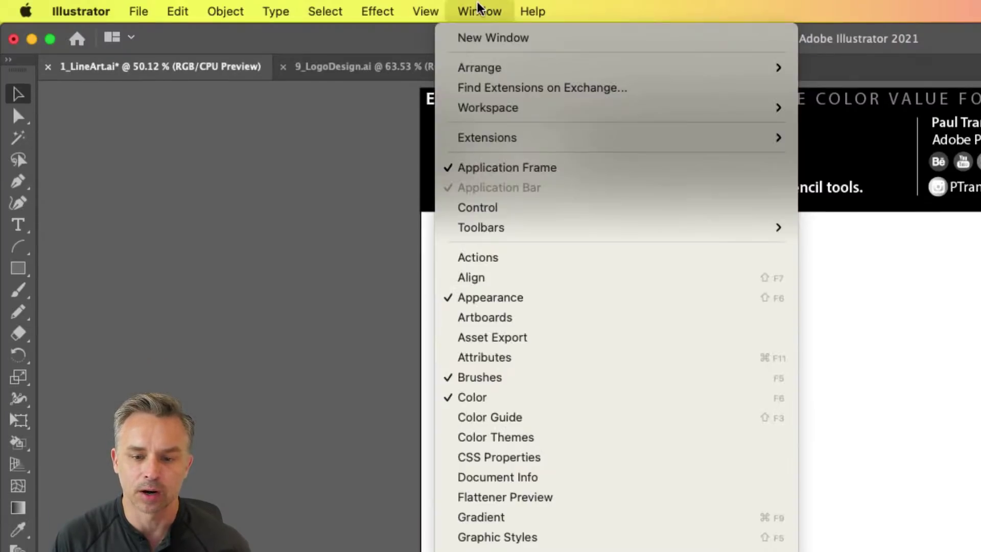
click(480, 210)
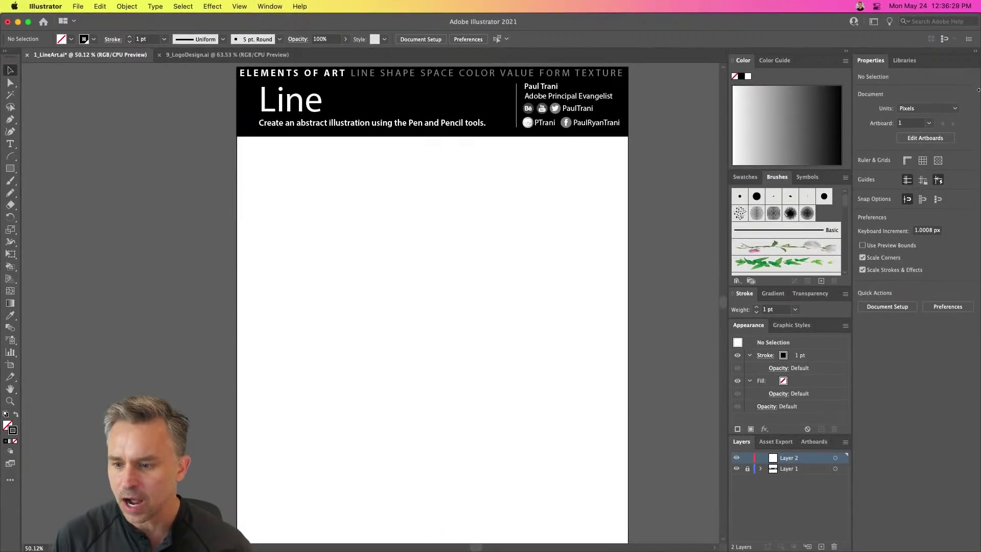
click(847, 53)
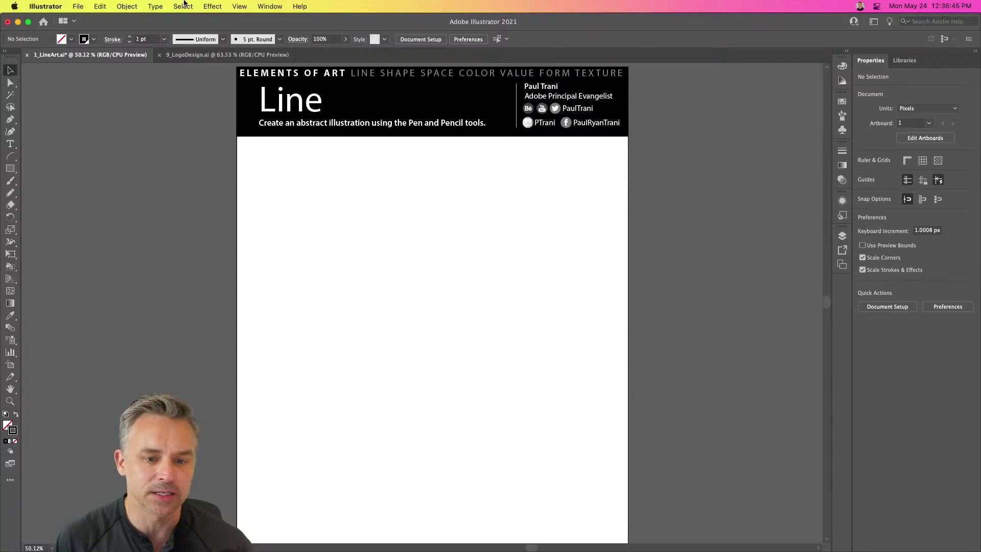
click(846, 53)
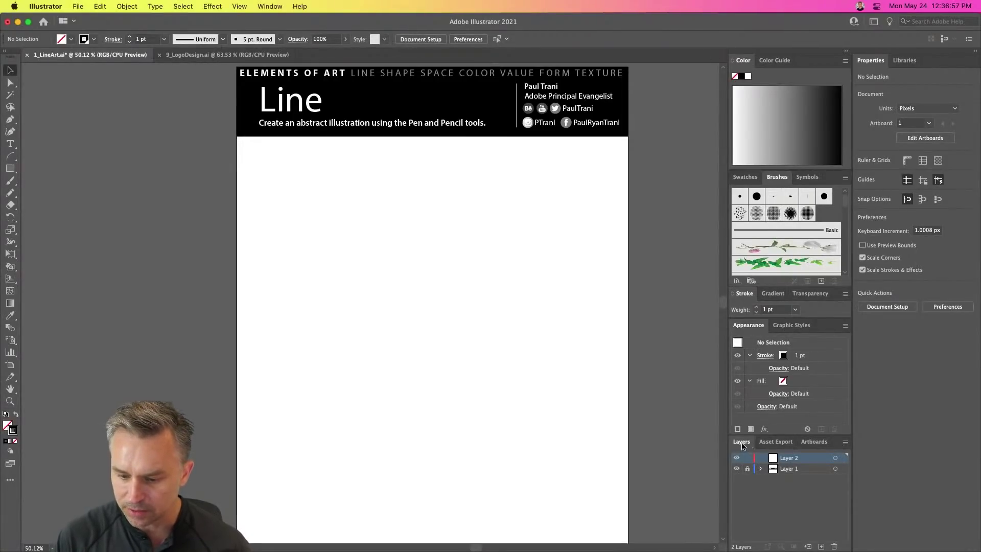
Regroup the panels so Layers and Artboards share a separate outer column and Libraries is grouped with Properties
mouse_move(740, 443)
mouse_down()
mouse_move(876, 67)
mouse_move(905, 61)
mouse_move(841, 76)
mouse_move(855, 77)
mouse_up()
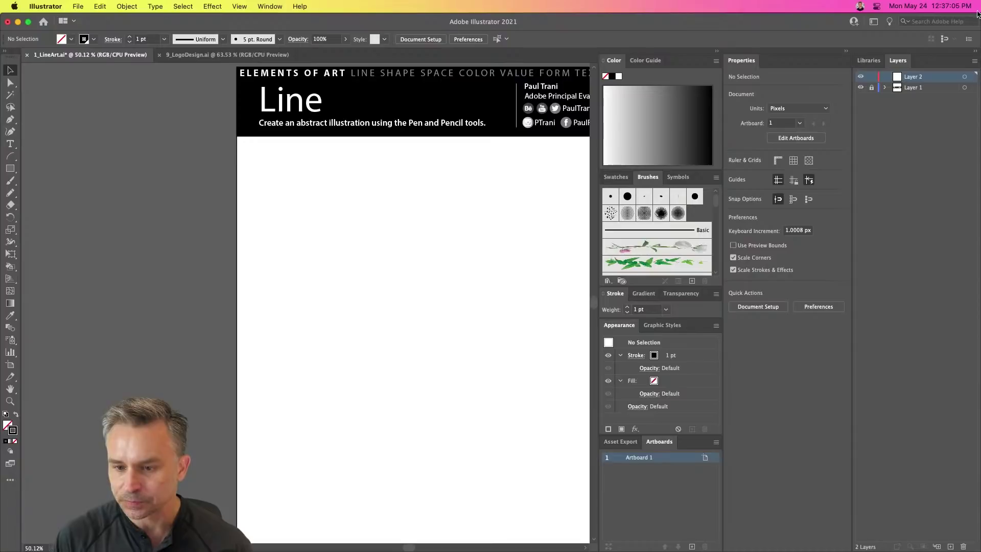
drag(868, 61, 782, 62)
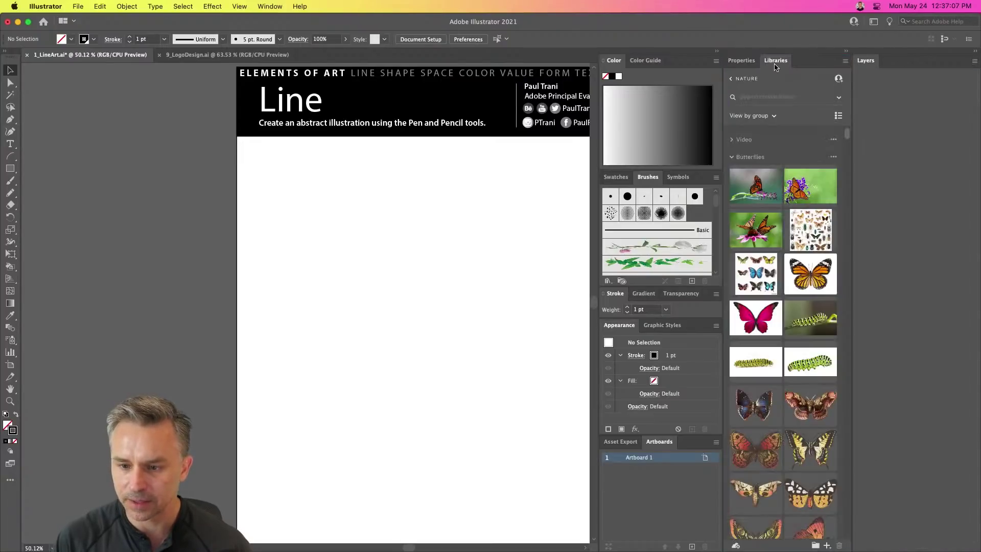
drag(656, 445, 900, 62)
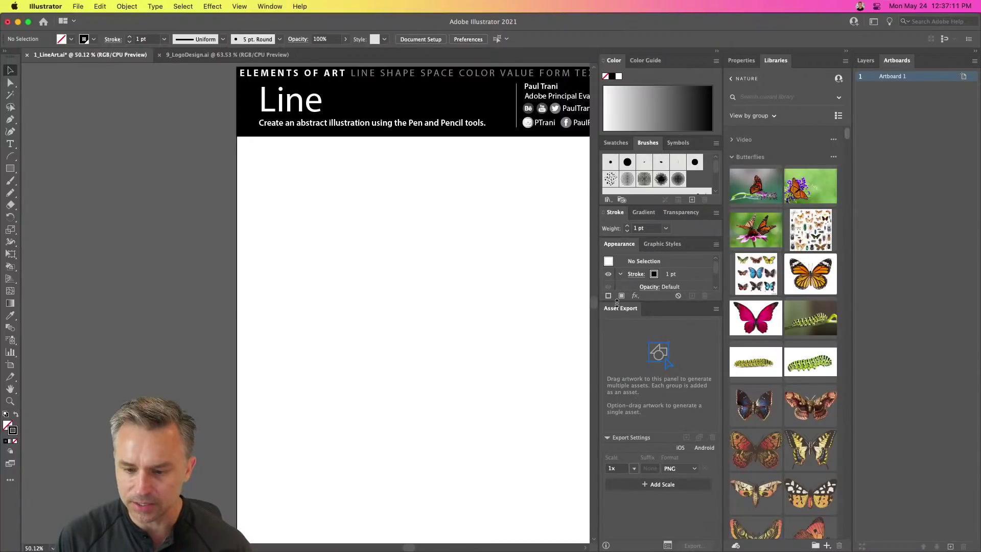
Detach the Asset Export panel from the dock and close it
drag(617, 303, 337, 192)
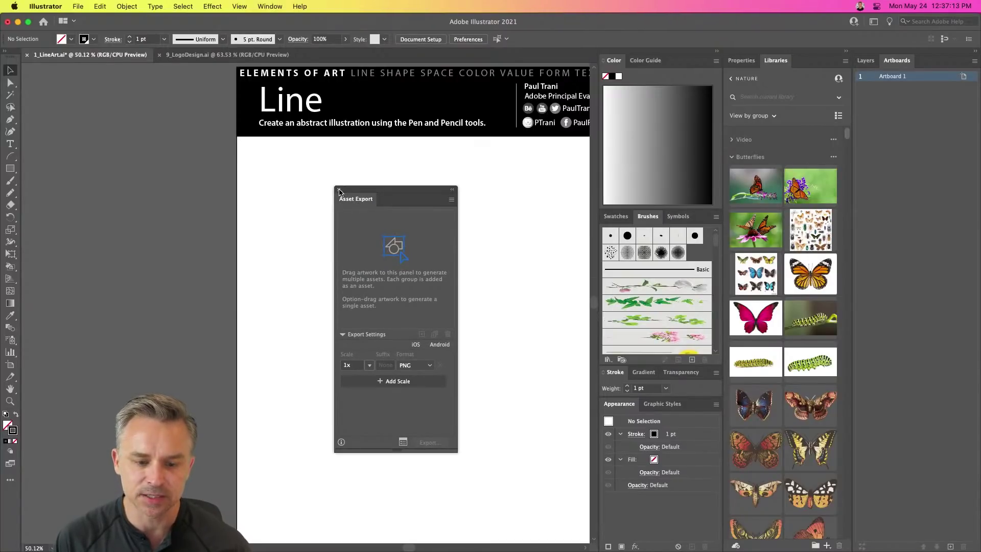
click(338, 190)
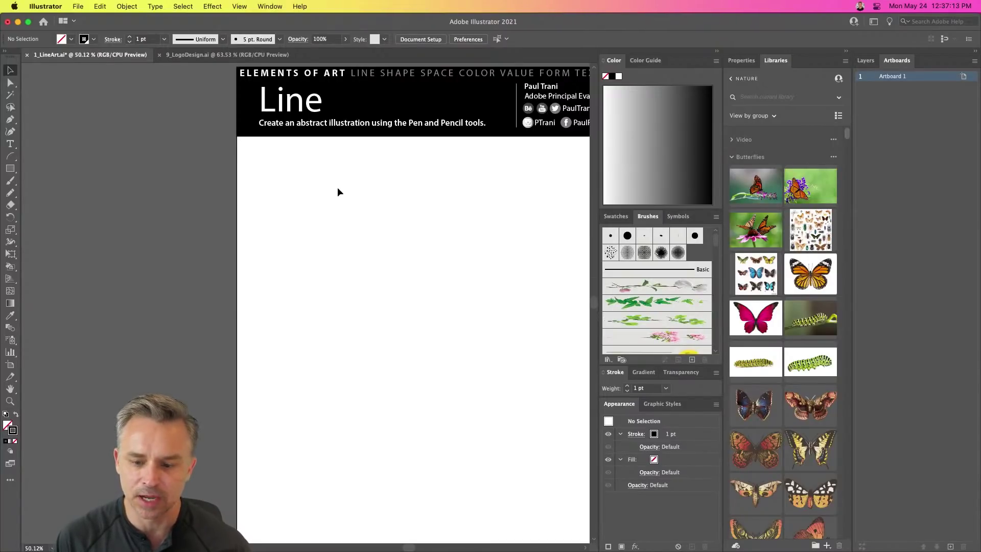
Collapse the inner panel column to icons and bring the Properties and Layers panels to the front
click(717, 54)
click(741, 60)
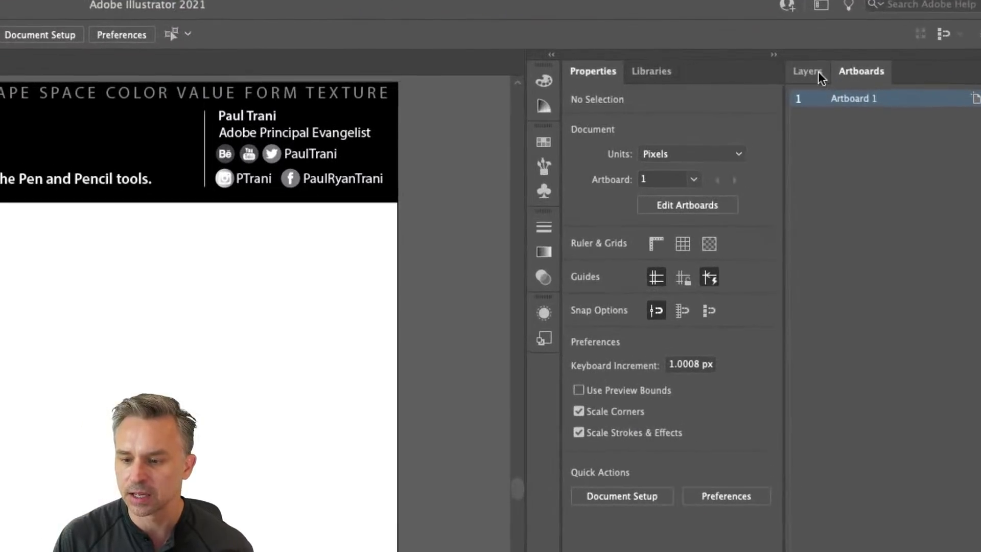
click(817, 73)
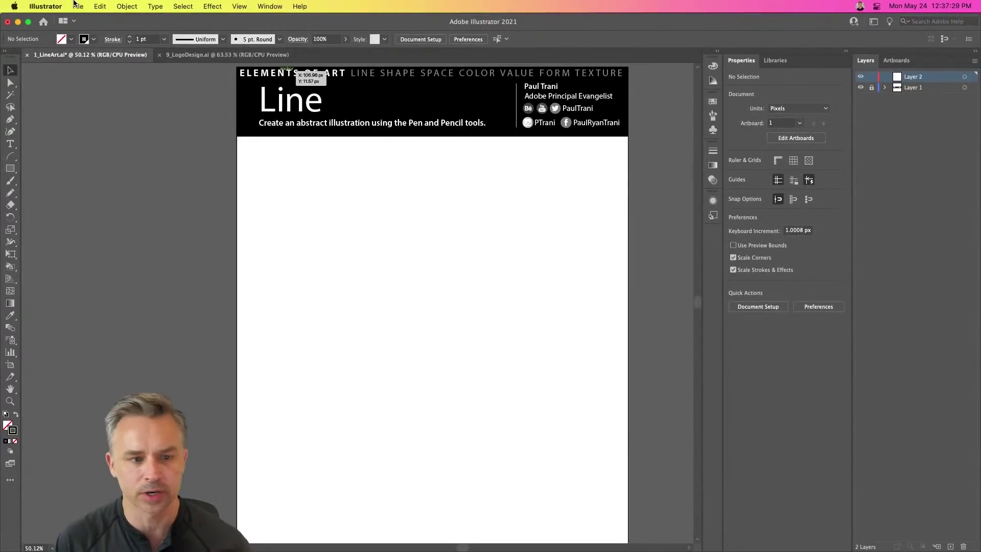
View the program's version information in the About Illustrator window and dismiss it
click(48, 6)
click(44, 23)
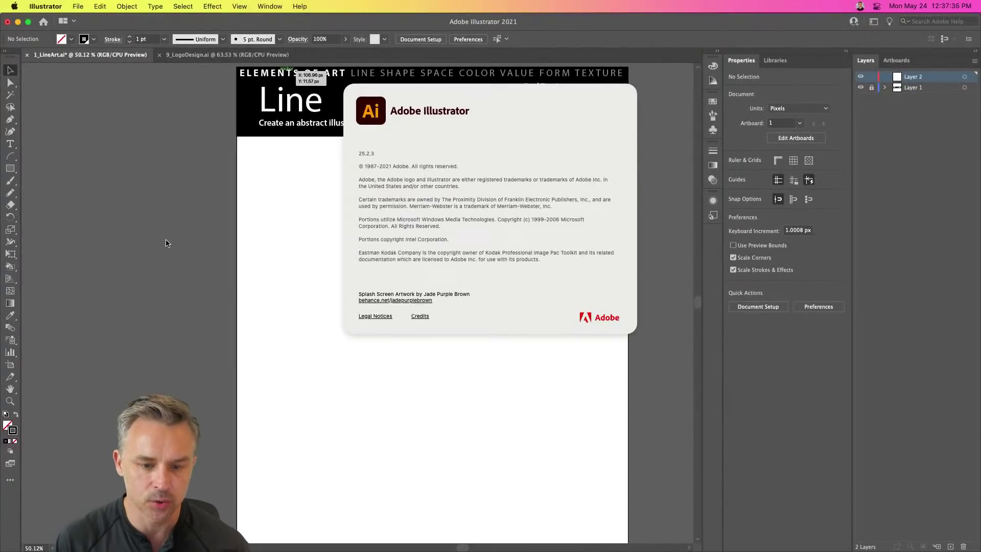
click(426, 225)
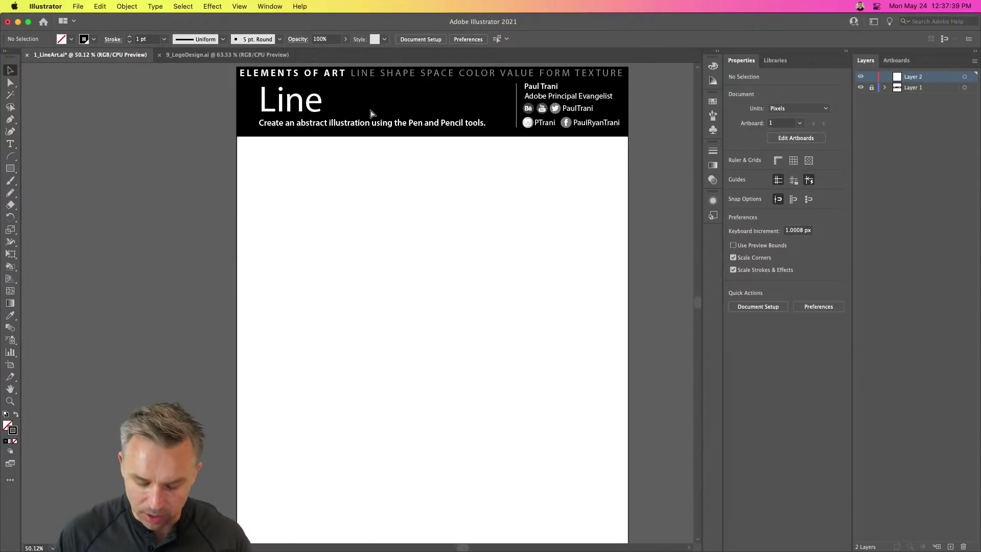
Unlock Layer 1, which holds the header artwork
key(super+1)
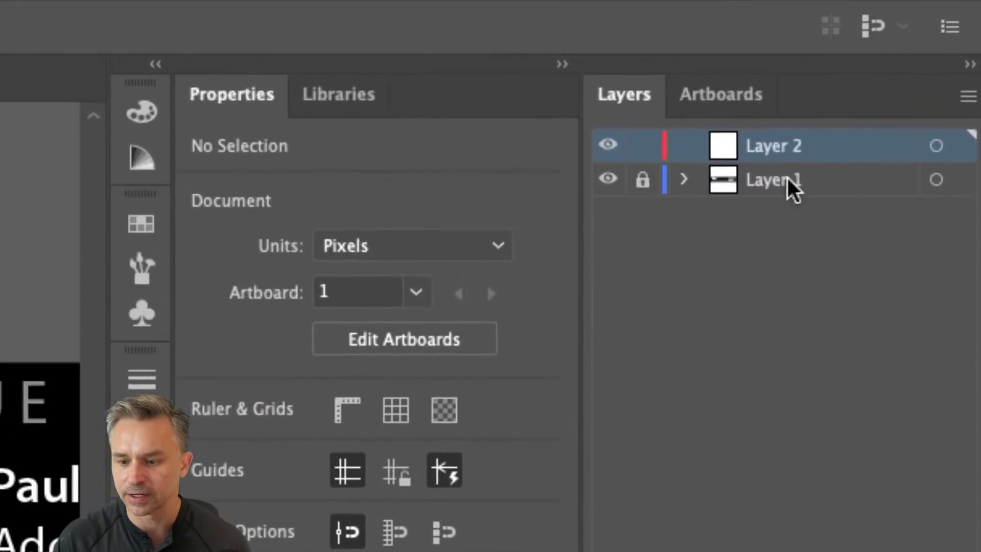
click(918, 87)
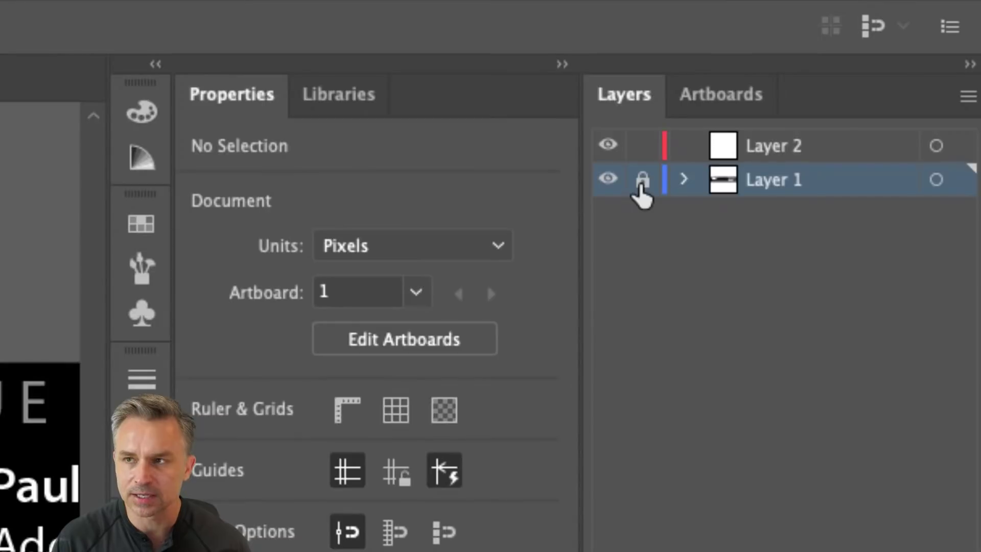
click(642, 184)
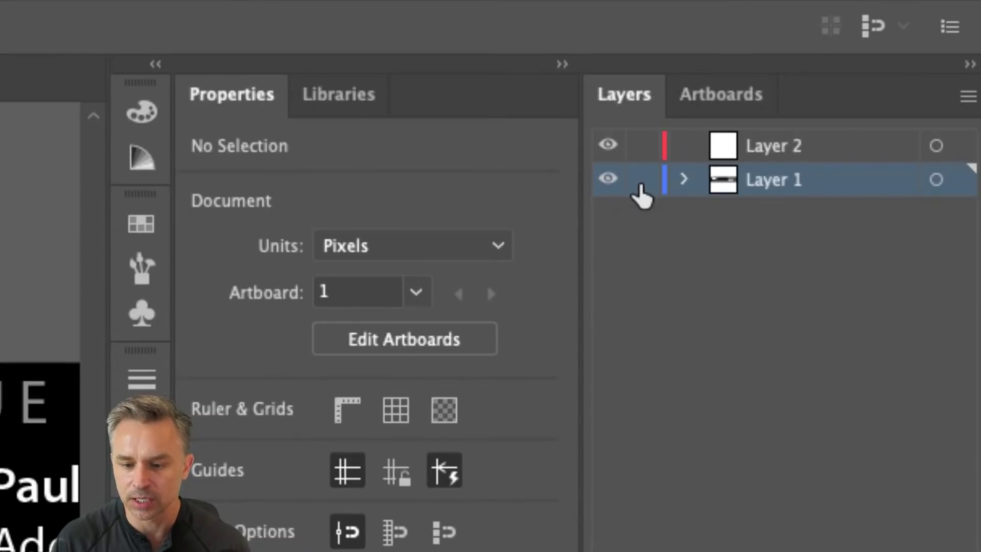
Edit the header's line of art elements, replacing the A in "SPACE" with I to read "SPICE"
double_click(468, 161)
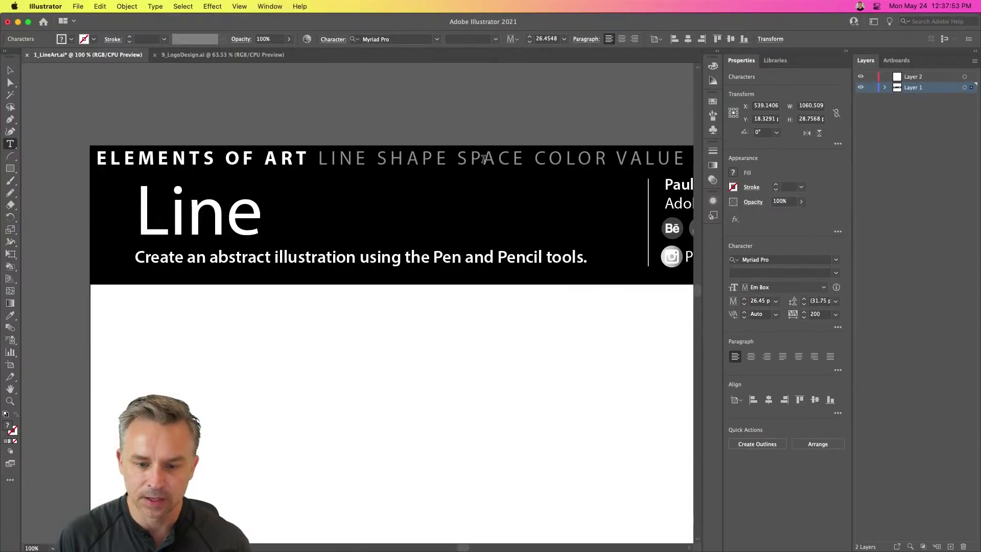
click(484, 159)
drag(486, 158, 495, 159)
key(BackSpace)
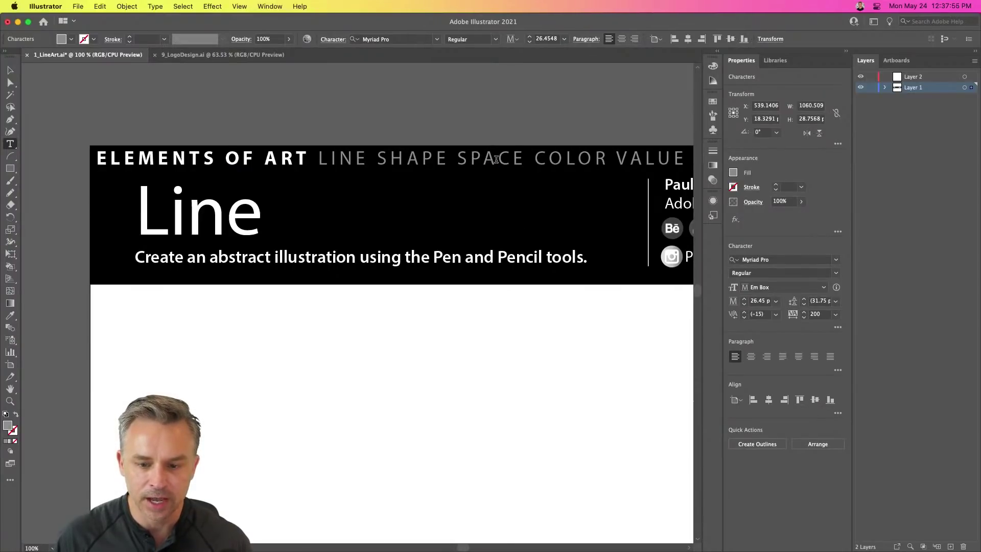
text(I)
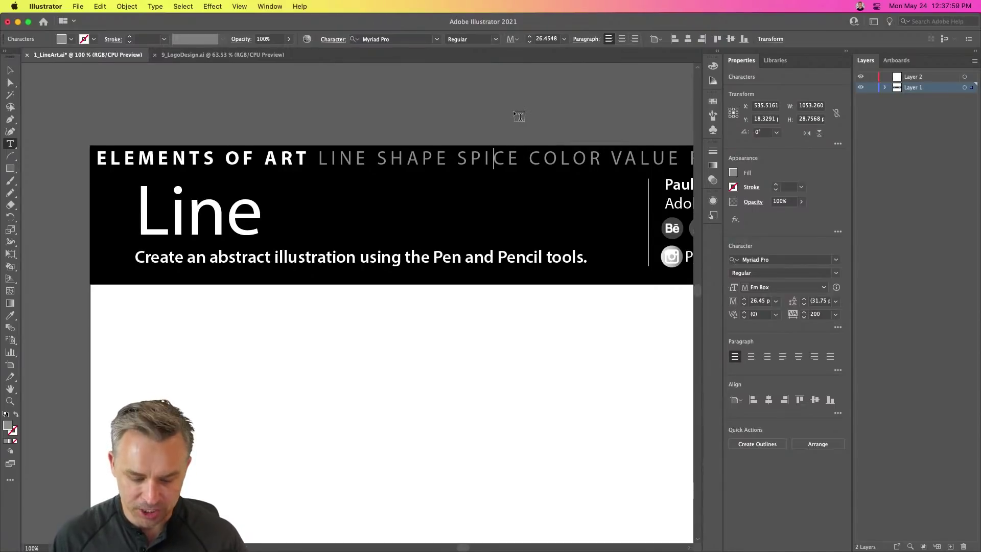
Restore the header word to "SPACE", finish the text edit, and lock Layer 1 with Layer 2 active
key(BackSpace)
text(A)
key(Escape)
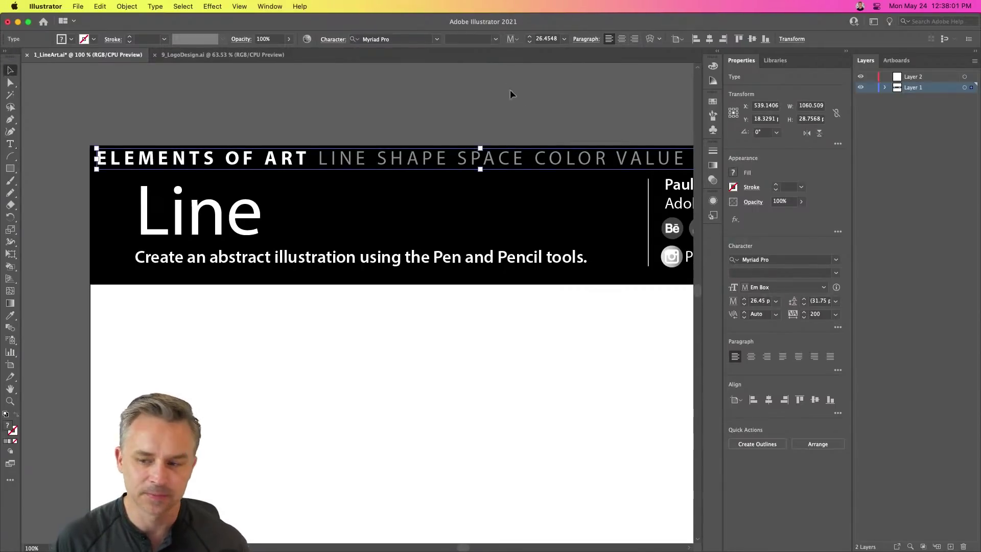
click(871, 87)
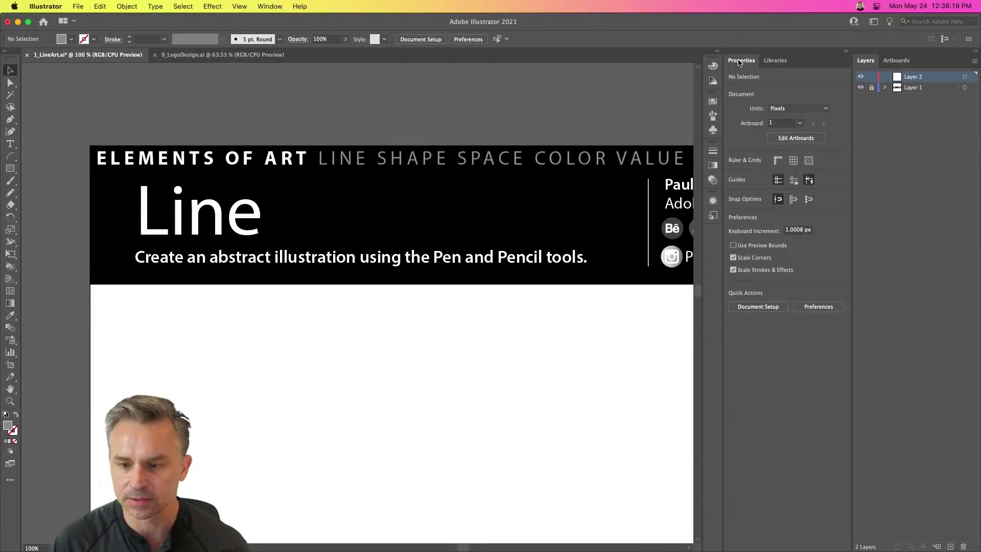
Expand the inner panel column, float the Appearance panel, and dock it back after Graphic Styles
click(718, 57)
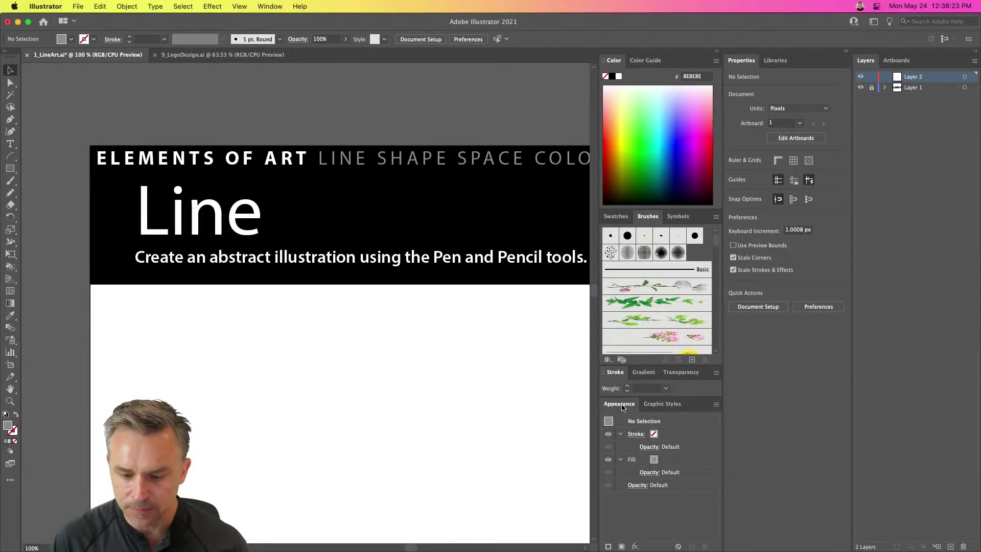
drag(622, 407, 570, 405)
click(719, 52)
drag(466, 392, 379, 212)
drag(557, 403, 665, 411)
click(717, 51)
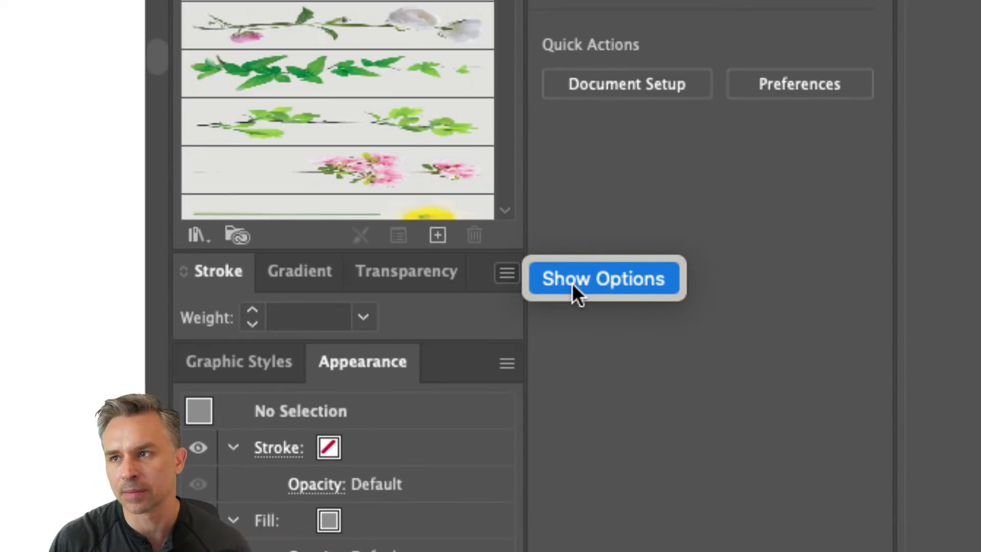
Show the full options of the Stroke panel, and check the Gradient panel's options before returning to Stroke
click(572, 285)
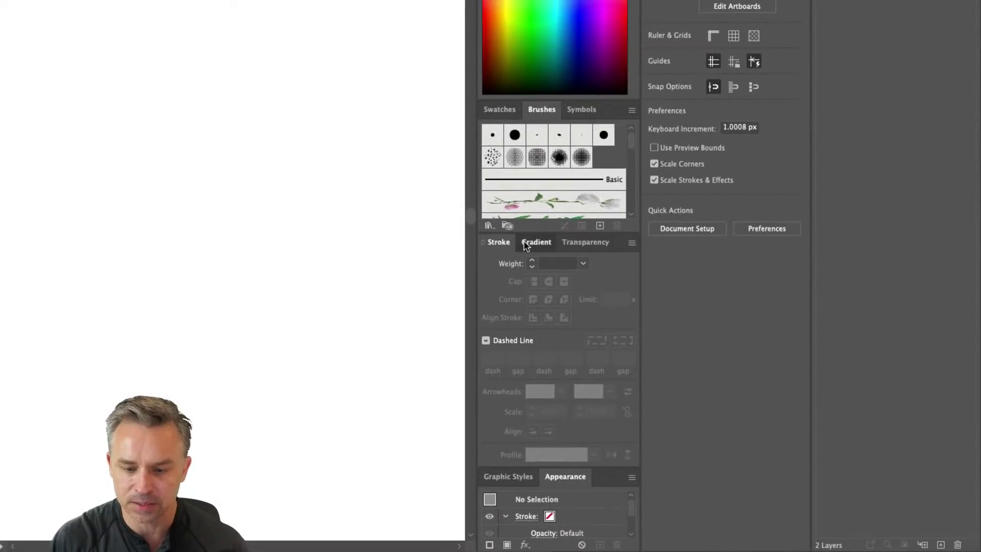
click(525, 245)
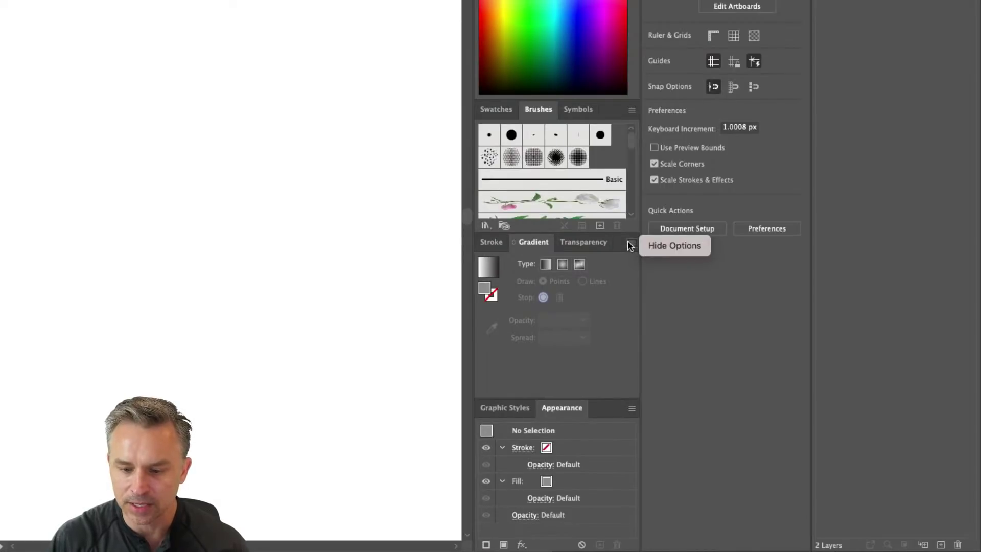
click(491, 244)
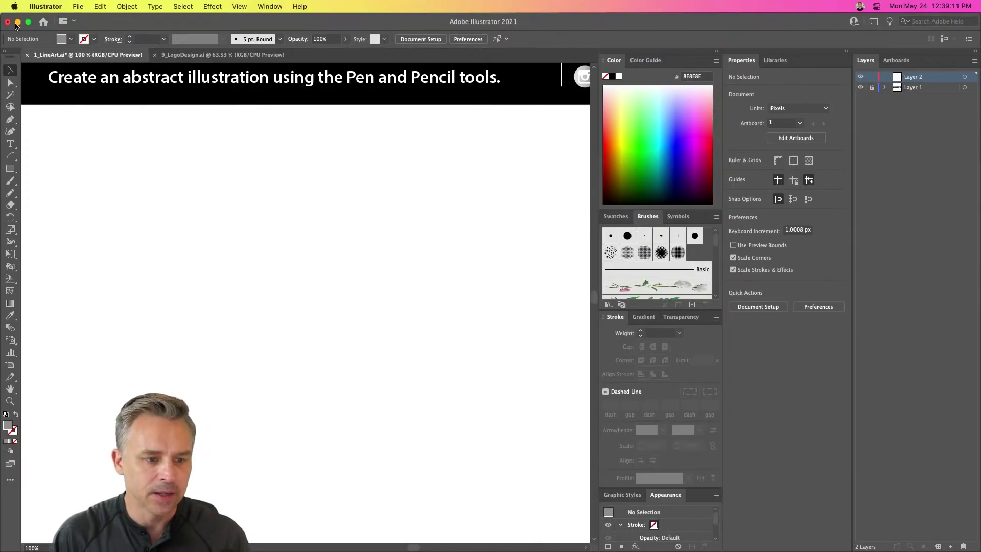
Look through the All Tools list, and expand the toolbar to two columns
click(10, 479)
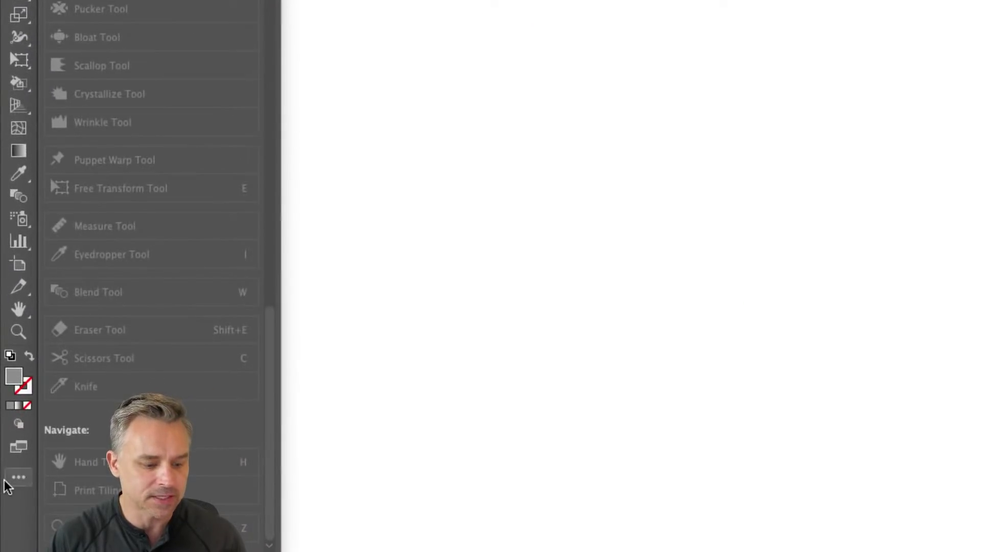
click(10, 479)
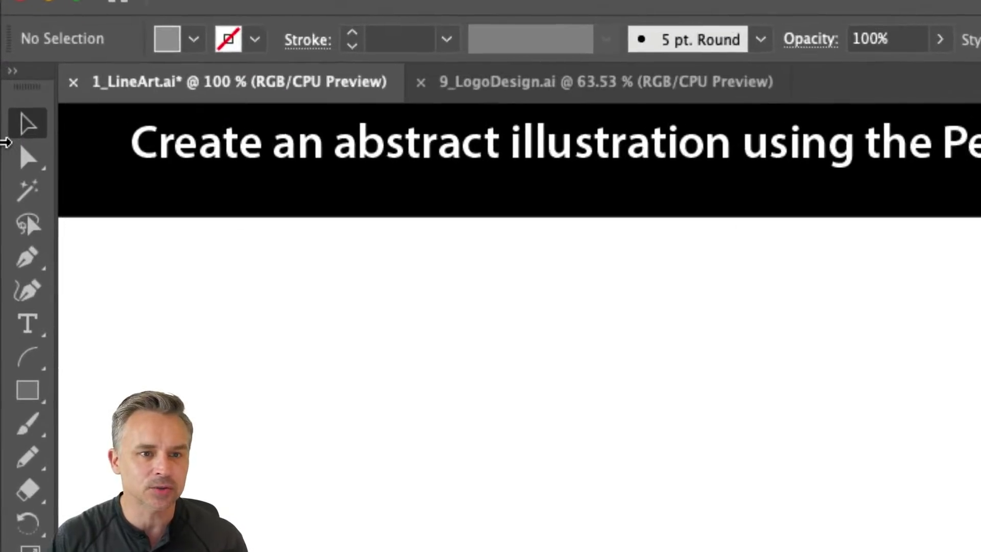
click(15, 71)
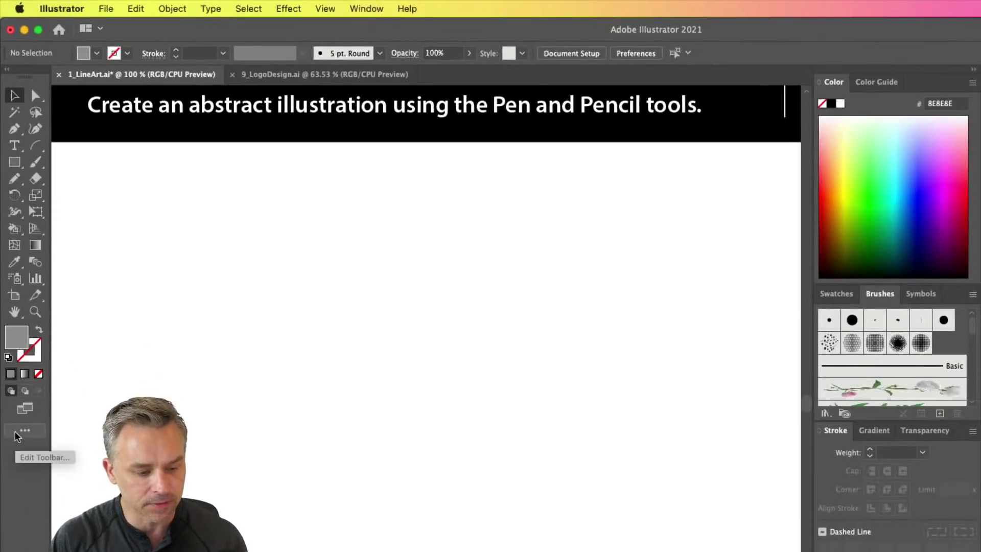
Switch the toolbar to the Basic tool set and back to the Advanced set
click(25, 430)
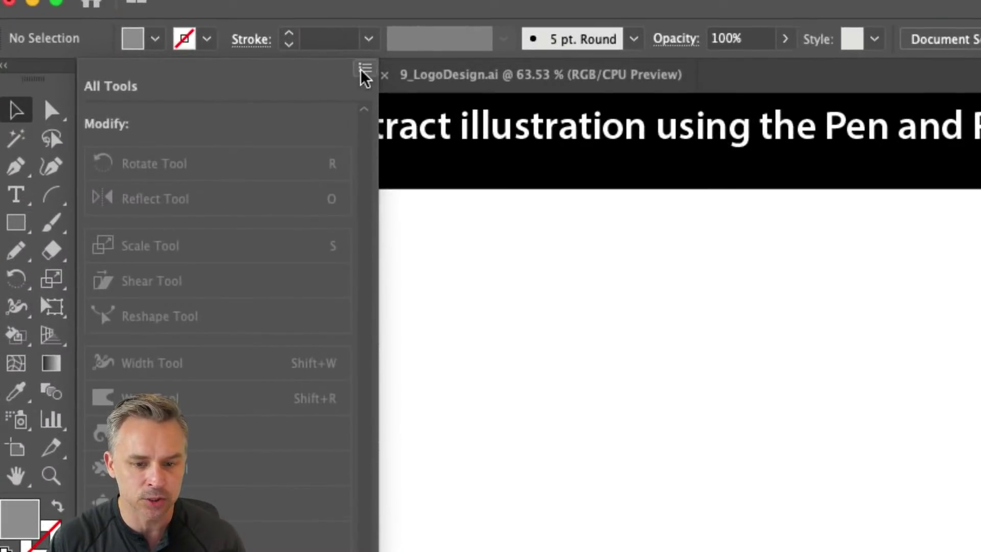
click(365, 70)
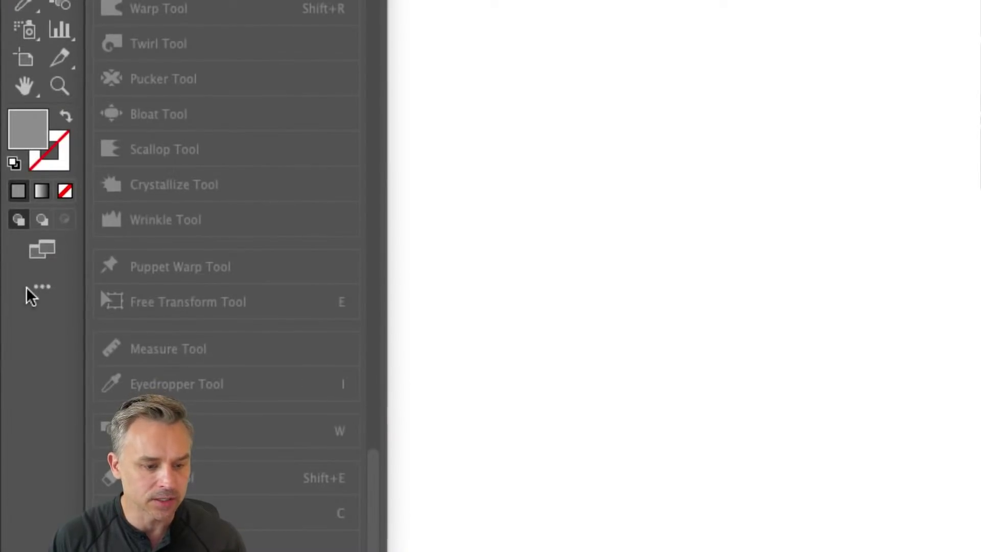
click(38, 288)
click(39, 289)
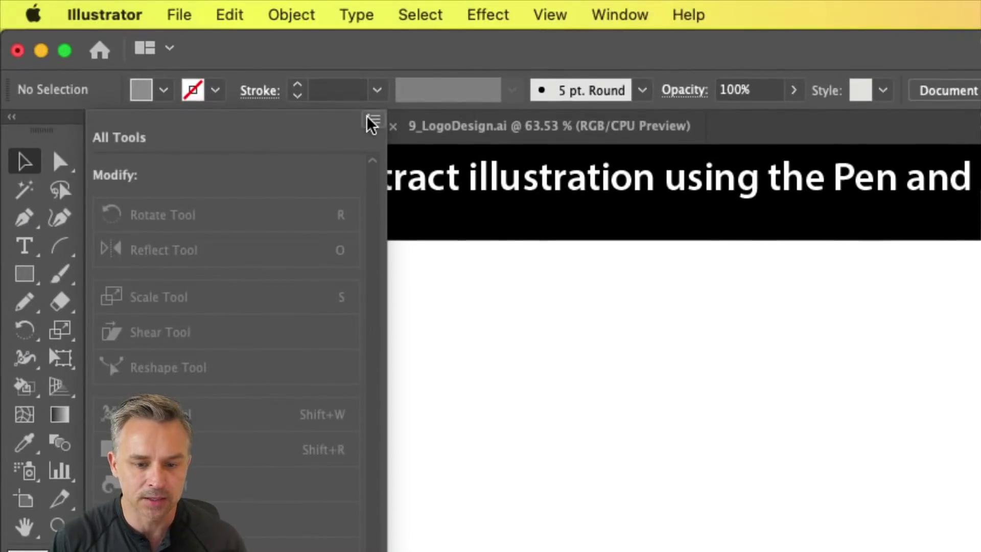
click(372, 121)
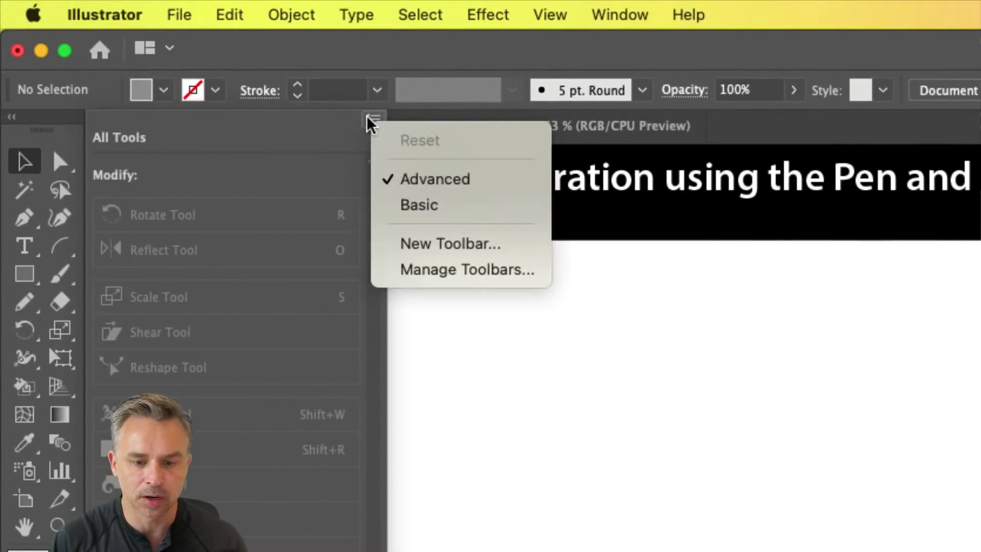
click(472, 210)
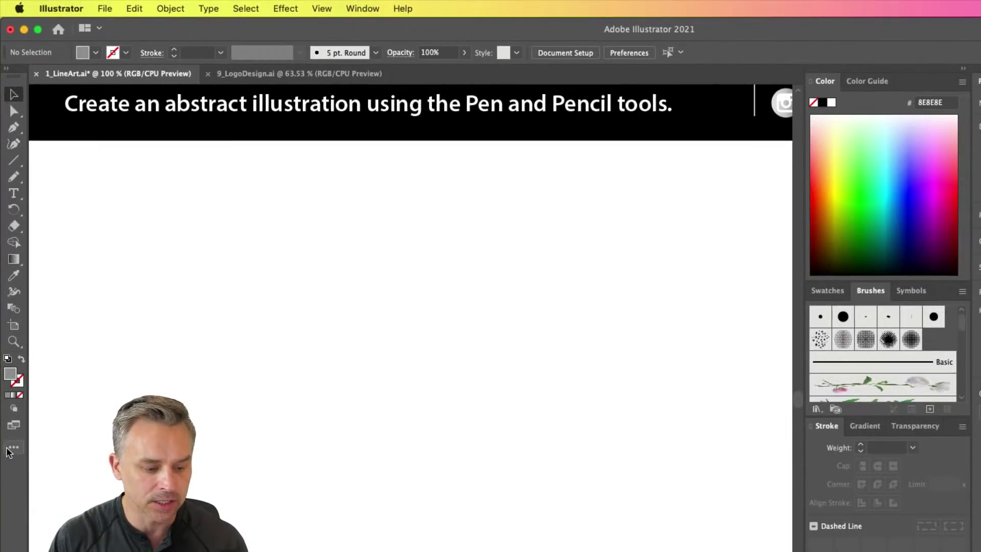
click(9, 449)
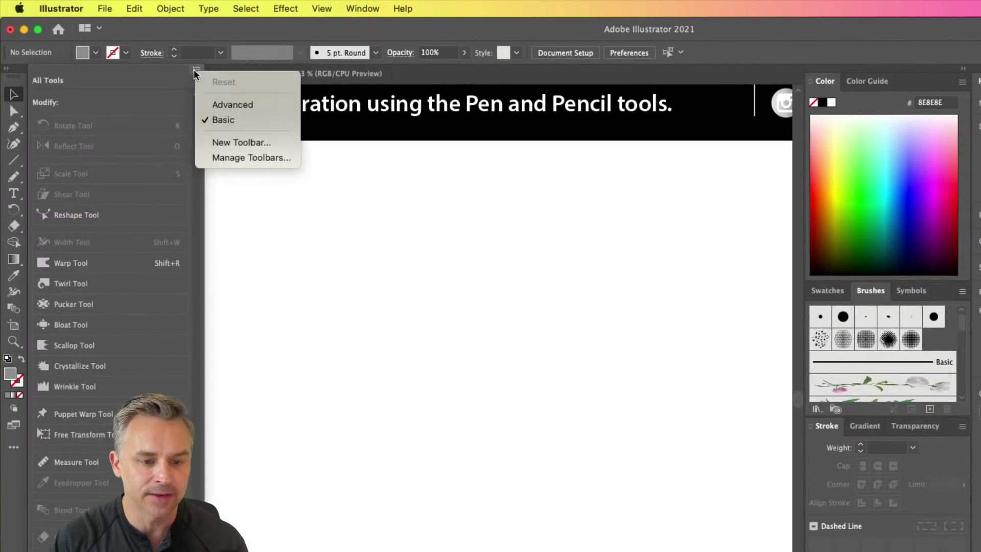
click(231, 104)
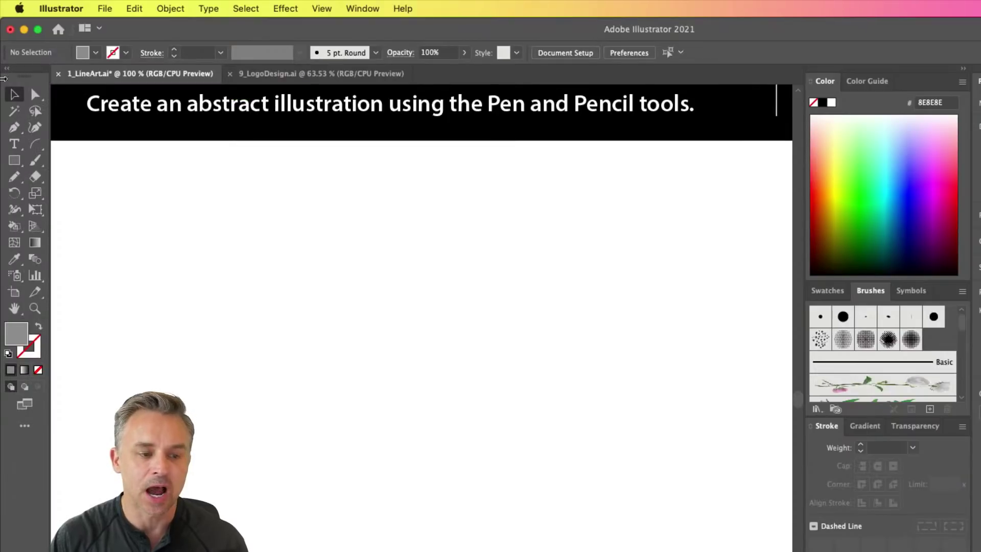
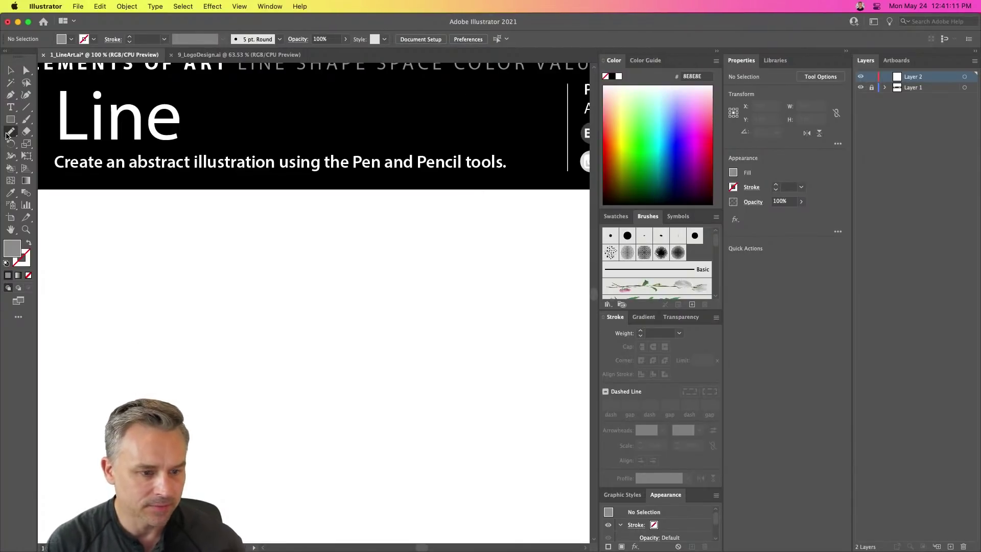
Try the Shaper tool from the pencil tool group, and switch back to the Pencil tool
click(8, 134)
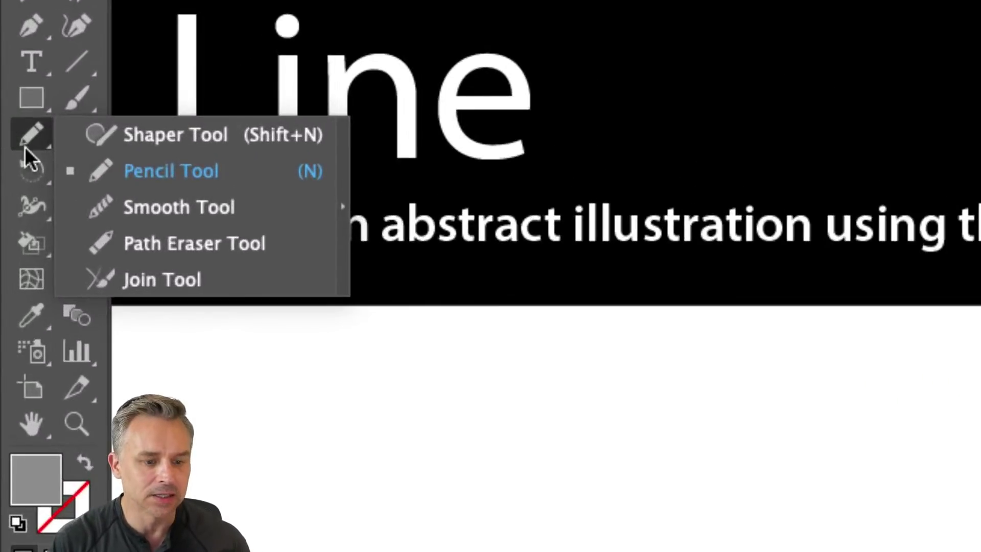
click(46, 132)
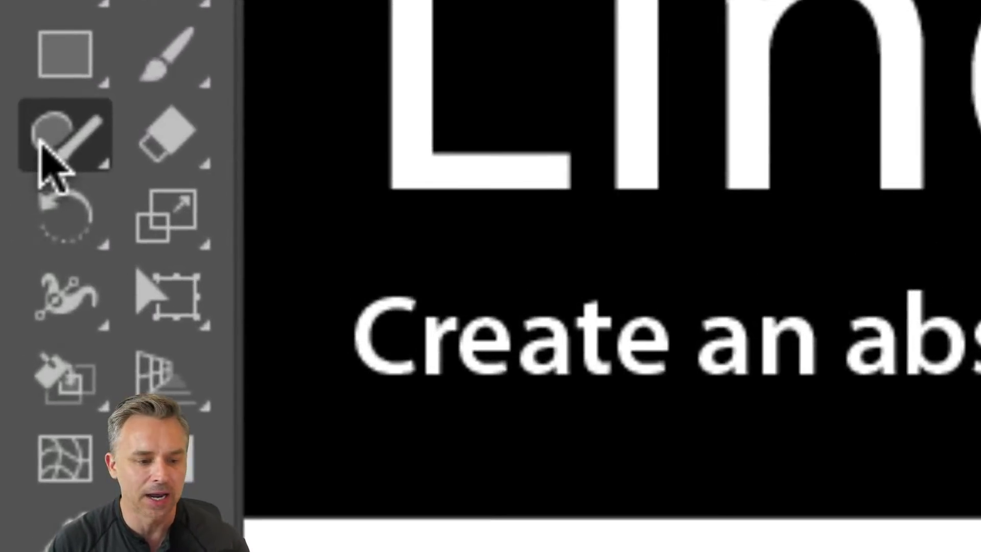
click(21, 138)
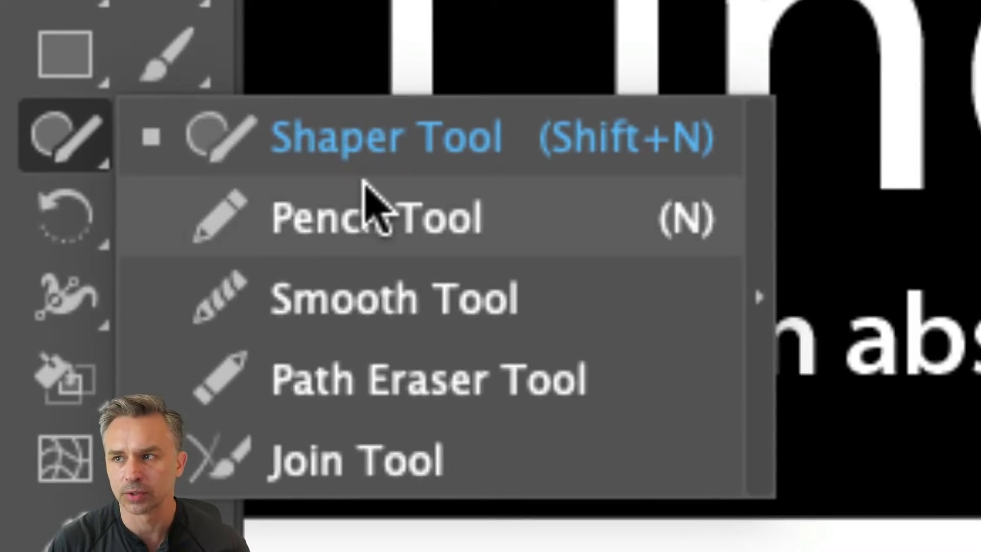
click(602, 203)
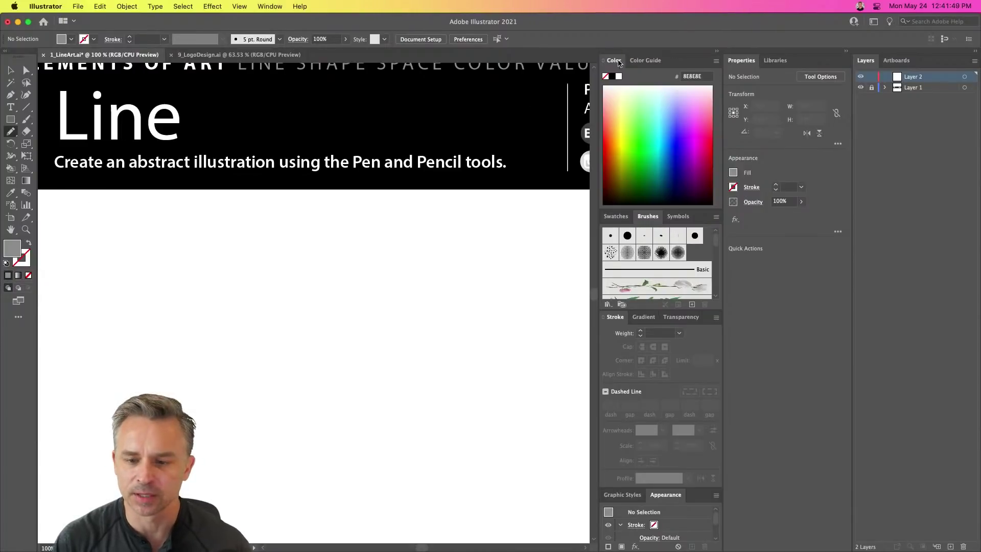
Reorder the color panel group so Color Guide comes before Color
mouse_move(613, 61)
mouse_down()
mouse_move(517, 134)
mouse_move(337, 171)
mouse_move(580, 89)
mouse_move(629, 62)
mouse_up()
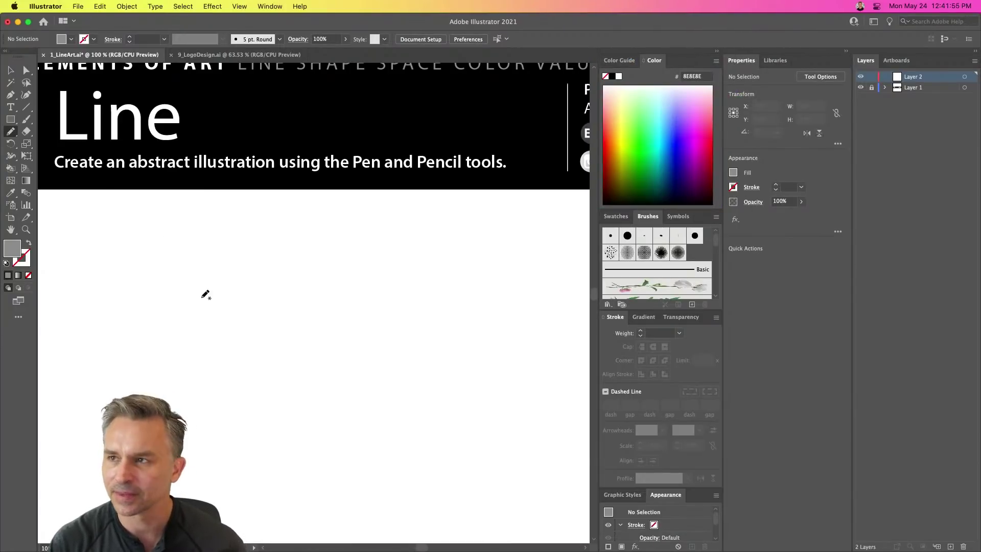
Switch the active swatch back and forth between fill and stroke, ending on stroke
drag(202, 268, 204, 243)
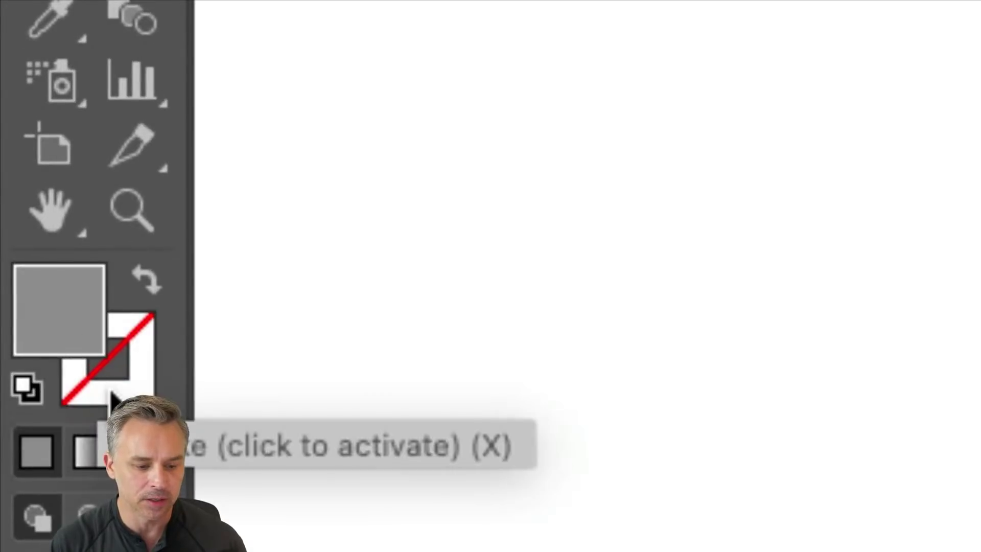
key(x)
key(x)
key(x)
key(x)
key(x)
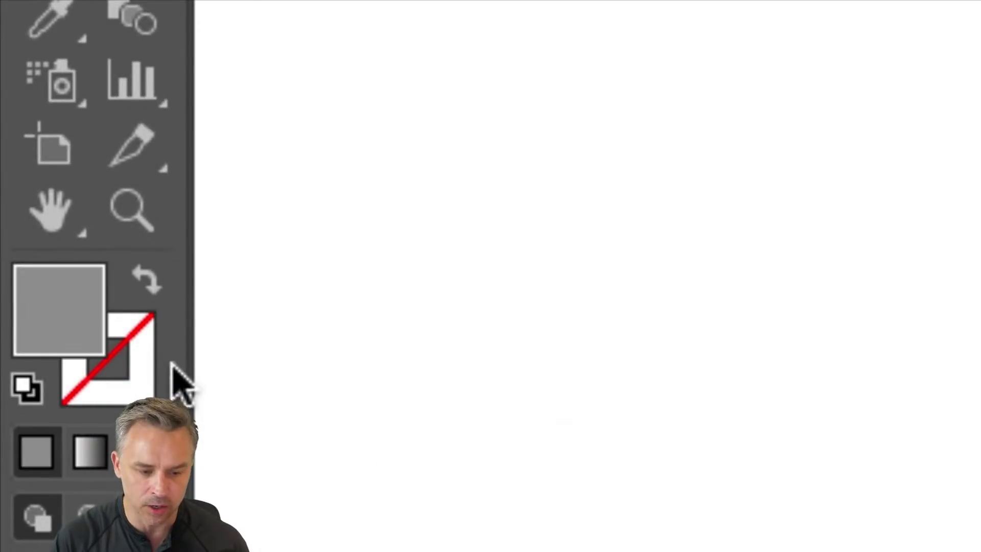
key(x)
key(x)
key(x)
key(x)
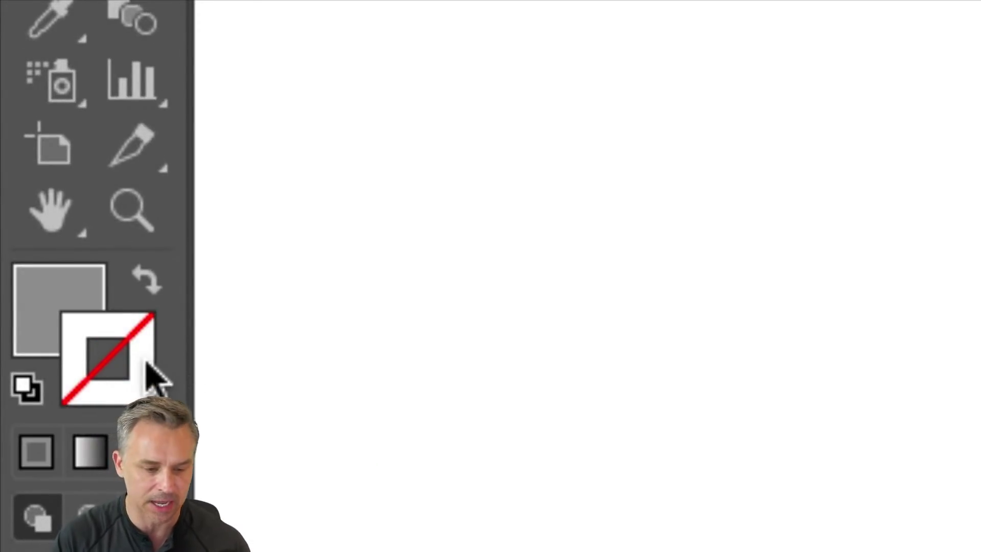
Reset to the default white fill and black stroke, and make the fill swatch active
key(d)
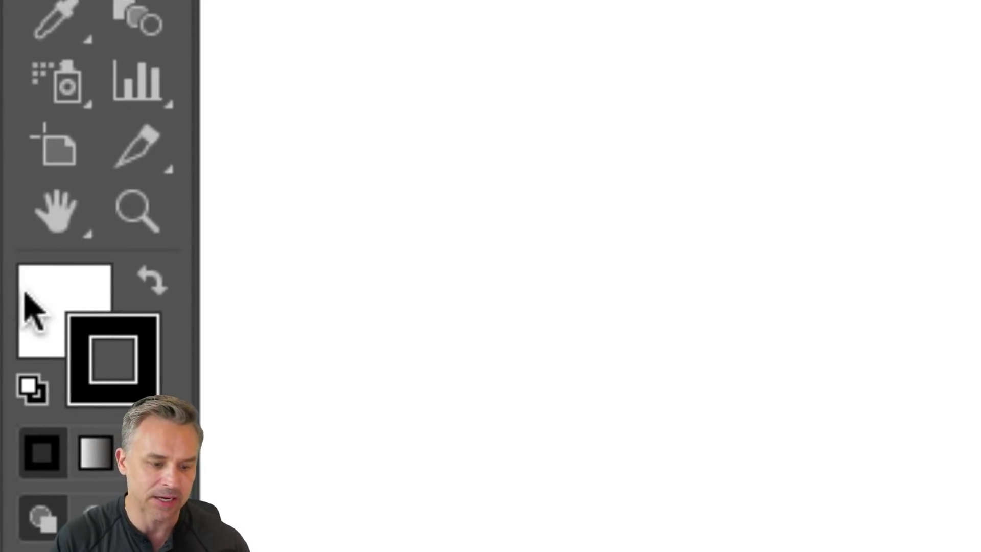
click(38, 307)
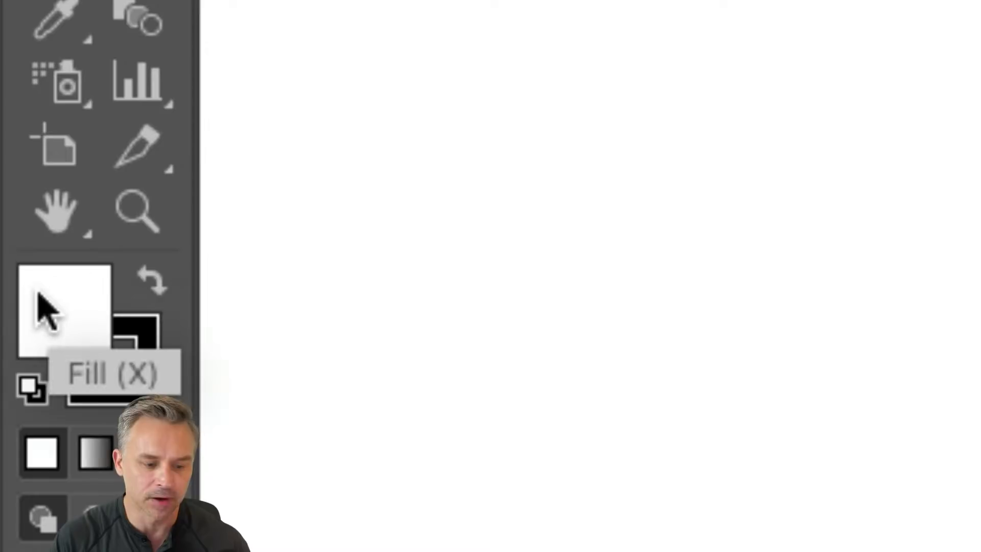
click(148, 368)
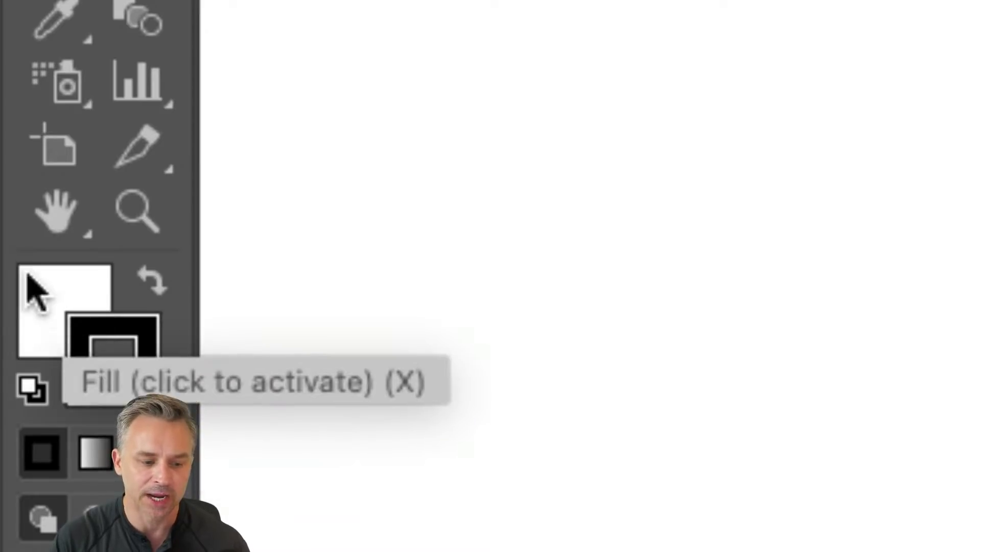
click(36, 299)
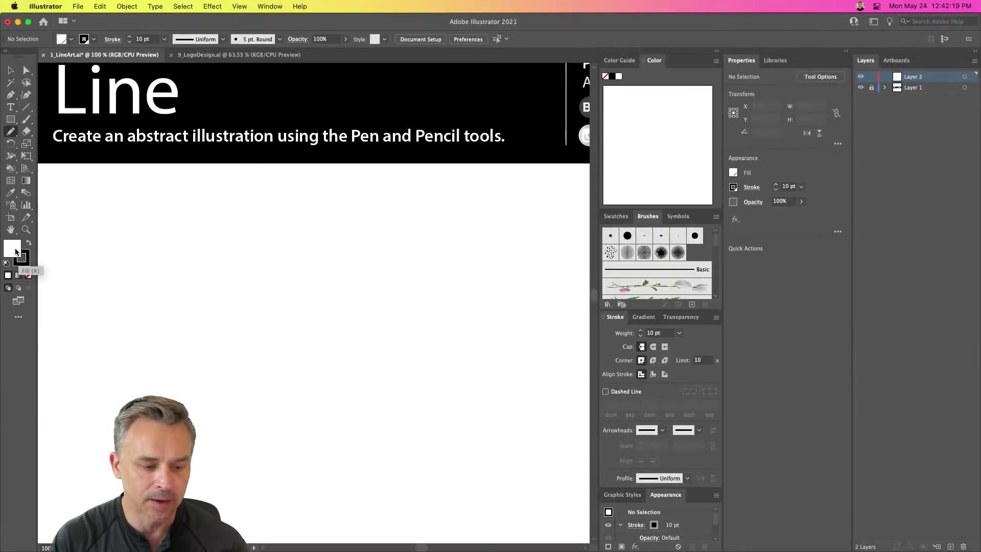
Try a muted red fill on a freehand Pencil path across the artboard, and delete the test path
double_click(12, 250)
click(605, 235)
key(Return)
drag(181, 308, 494, 393)
click(11, 70)
key(Delete)
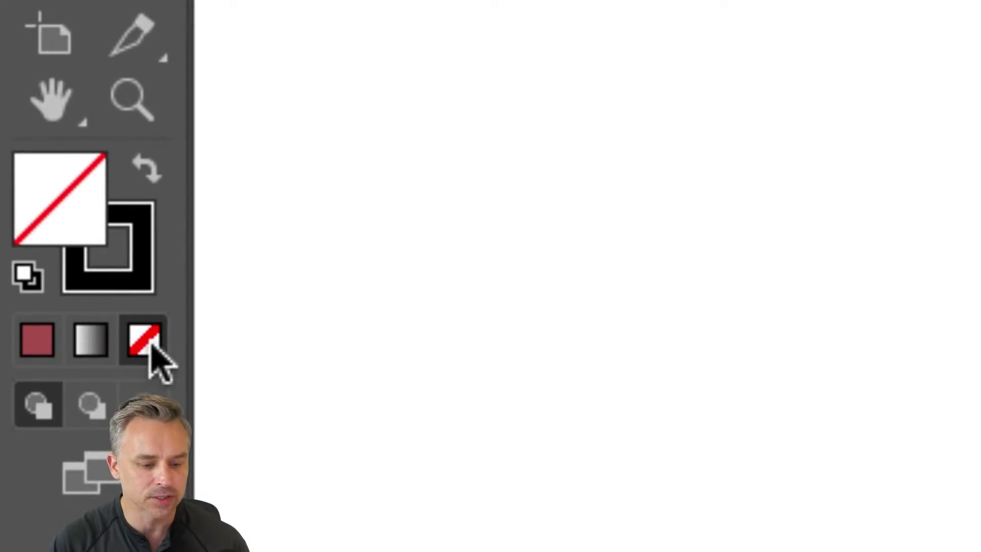
Set the fill to None and collapse the Color, Brushes and Stroke panel column to icons
click(84, 269)
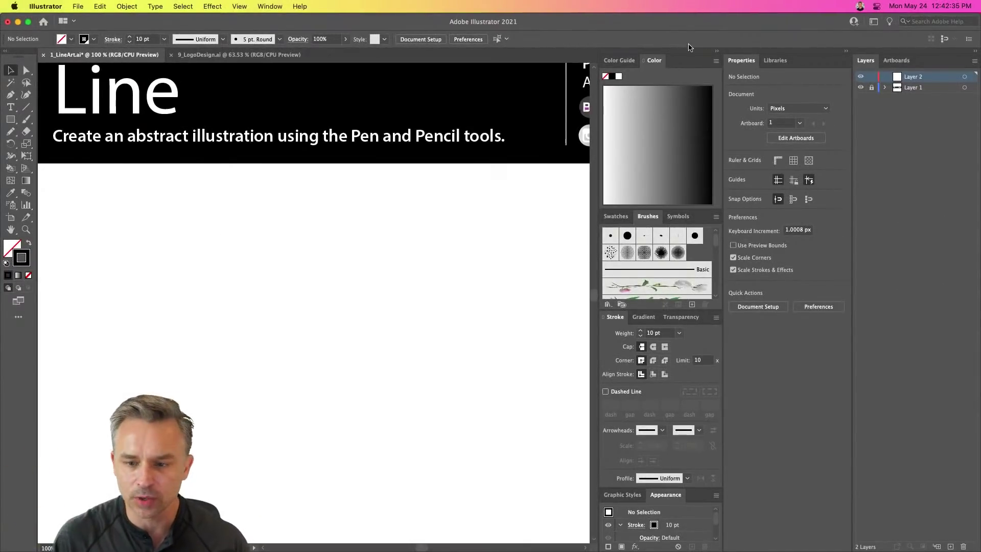
click(716, 53)
key(super+0)
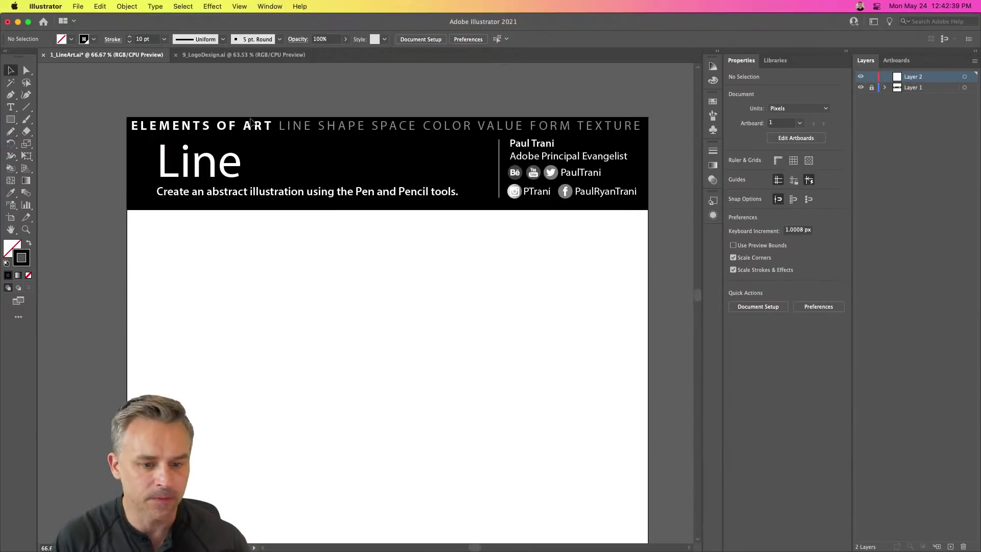
Try the Pencil tool with a wavy line, undo it, and draw a test mountain ridge about 930 px wide
click(14, 132)
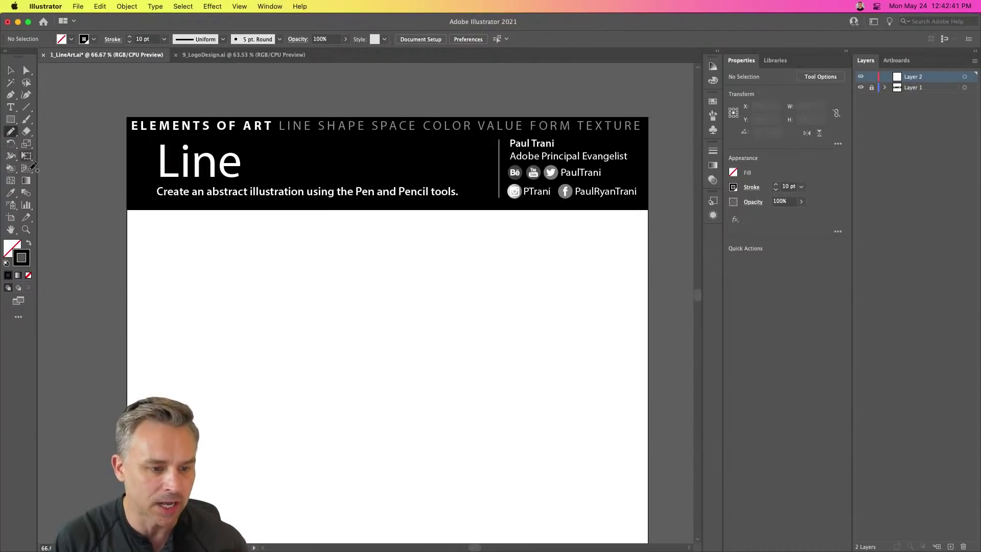
mouse_move(241, 325)
mouse_down()
mouse_move(301, 287)
mouse_move(484, 380)
mouse_move(538, 287)
mouse_up()
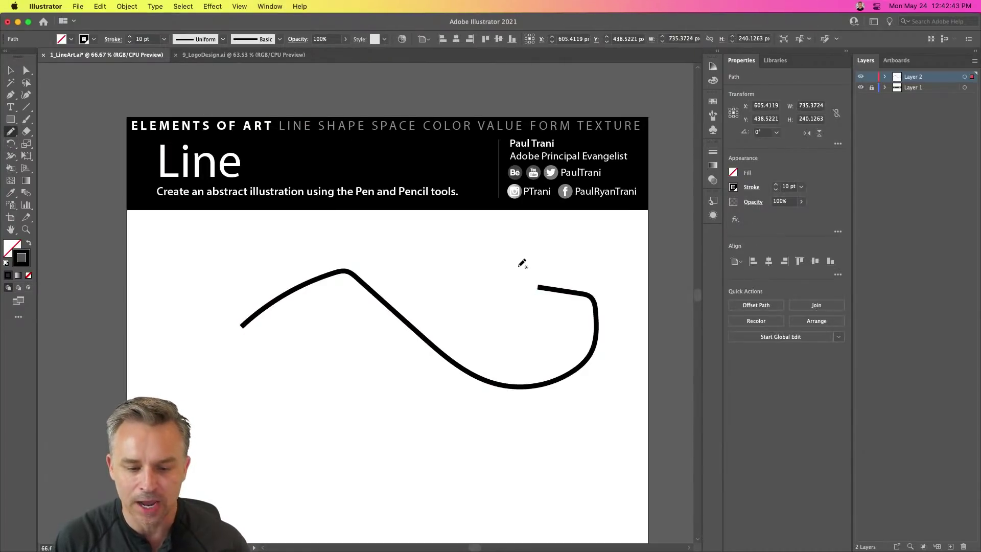
key(super+z)
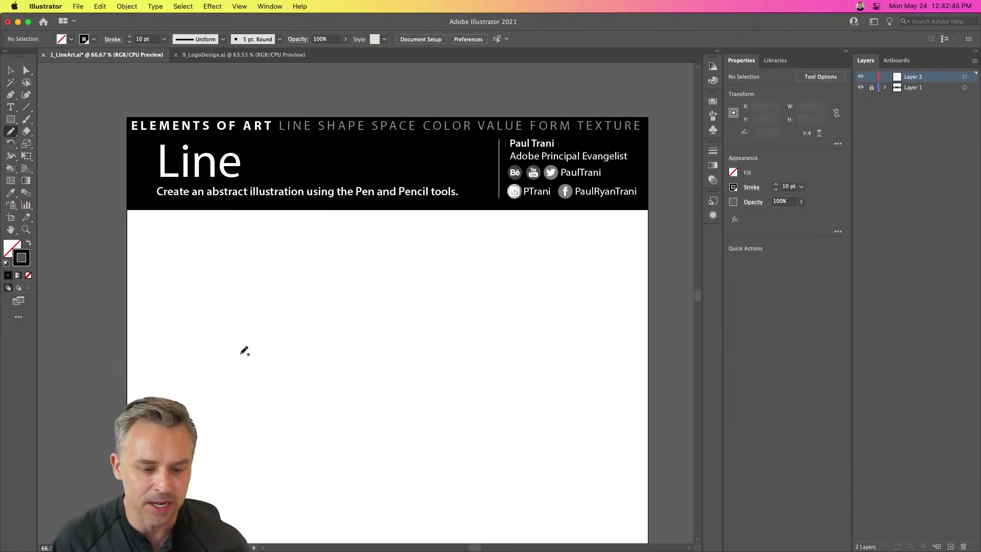
mouse_move(180, 359)
mouse_down()
mouse_move(430, 292)
mouse_move(501, 307)
mouse_move(554, 289)
mouse_move(630, 356)
mouse_up()
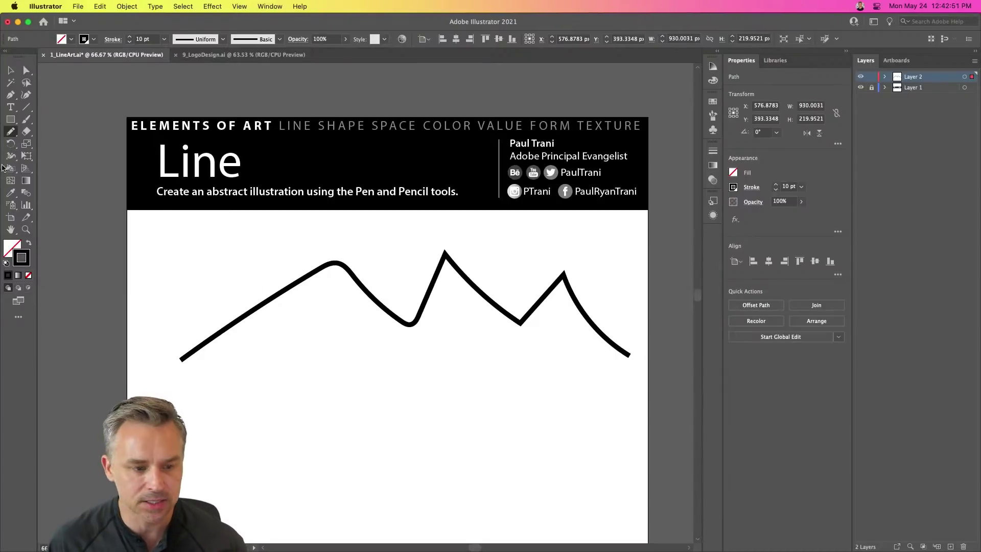
Set the Pencil tool's fidelity to fully Accurate, and delete the test mountain ridge
double_click(9, 132)
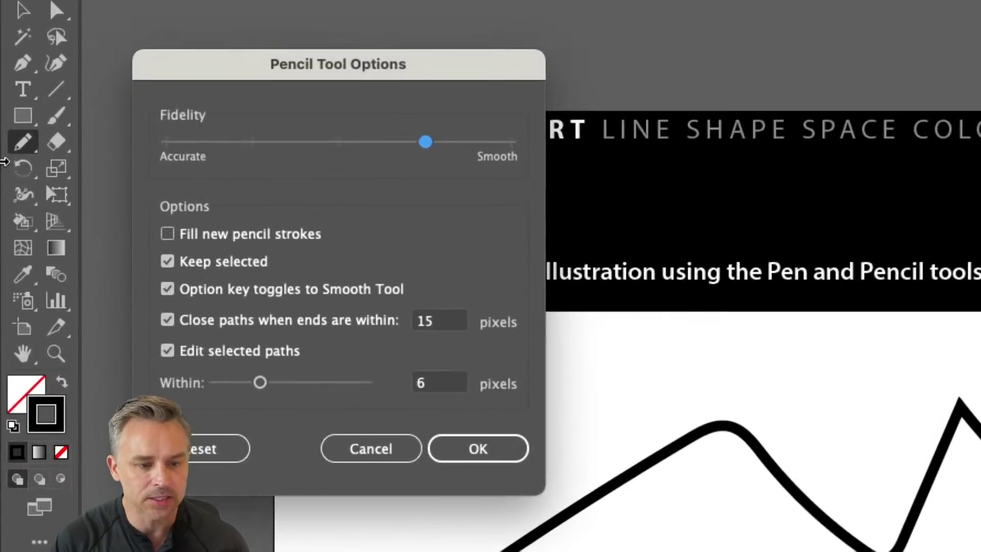
drag(326, 141, 191, 143)
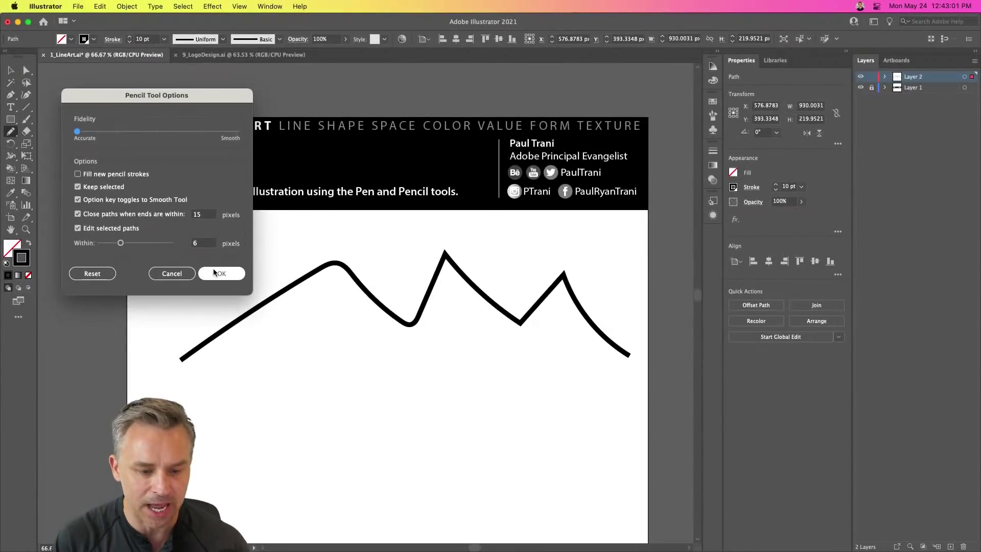
click(544, 489)
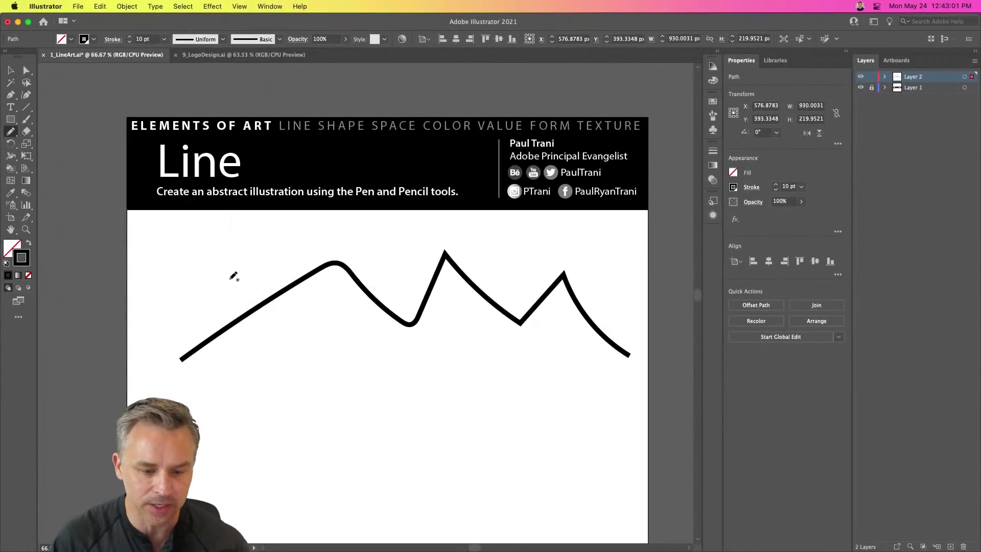
key(Delete)
Draw a jagged mountain ridge across the artboard with the Pencil tool, and redraw it about 993 px wide and 293 px high
mouse_move(161, 375)
mouse_down()
mouse_move(271, 301)
mouse_move(400, 309)
mouse_move(517, 276)
mouse_move(556, 306)
mouse_move(585, 295)
mouse_move(639, 371)
mouse_up()
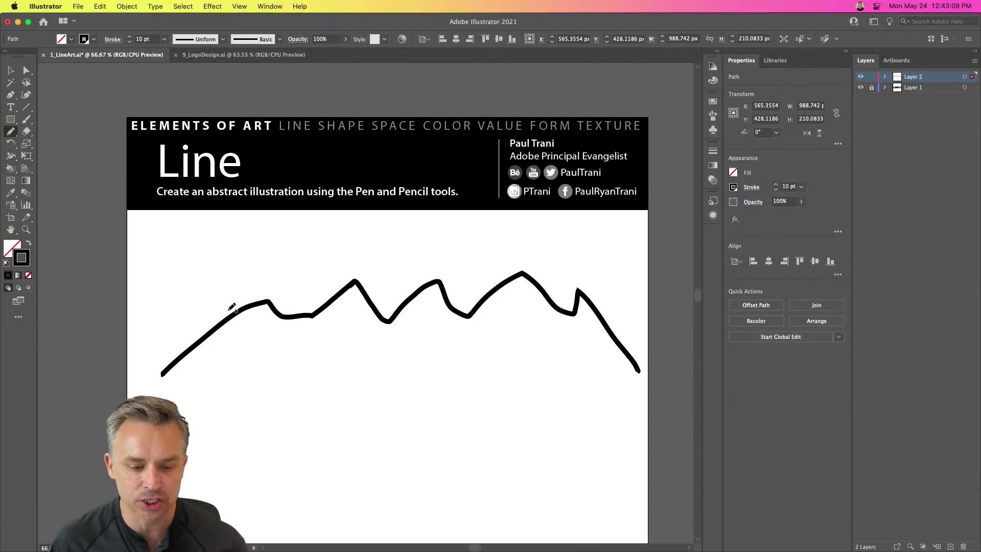
mouse_move(248, 276)
mouse_down()
mouse_move(393, 278)
mouse_move(518, 319)
mouse_move(643, 380)
mouse_up()
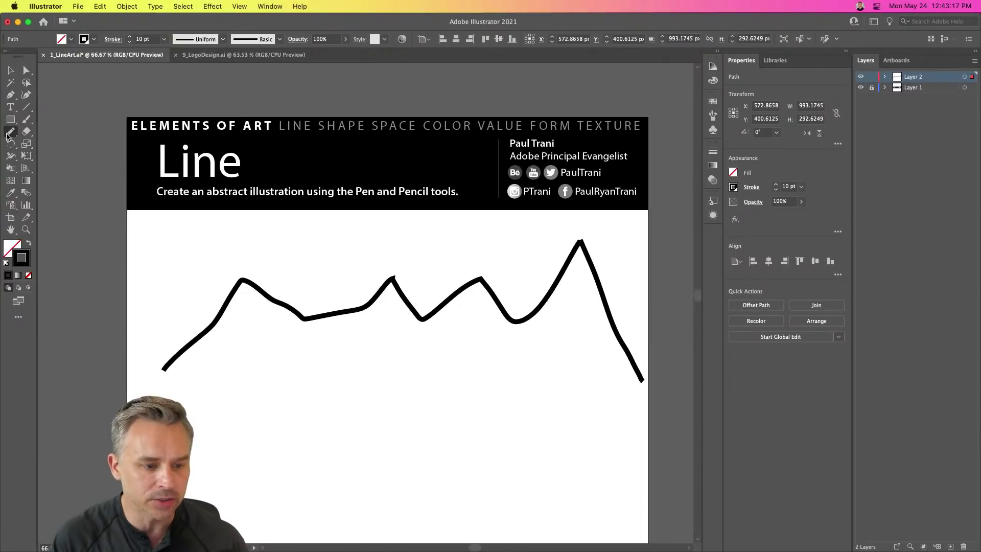
double_click(8, 134)
mouse_move(108, 105)
mouse_down()
mouse_move(311, 172)
mouse_move(444, 194)
mouse_up()
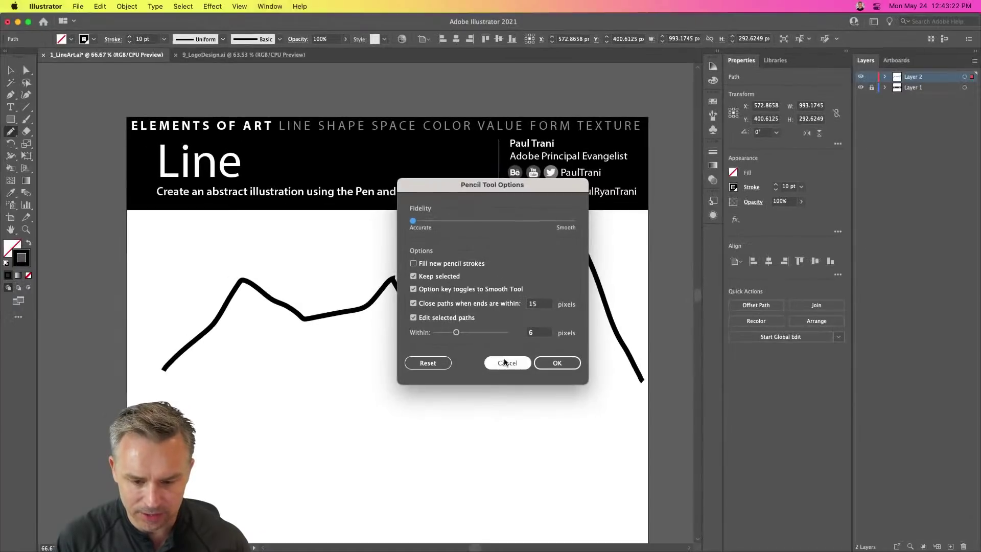
click(504, 363)
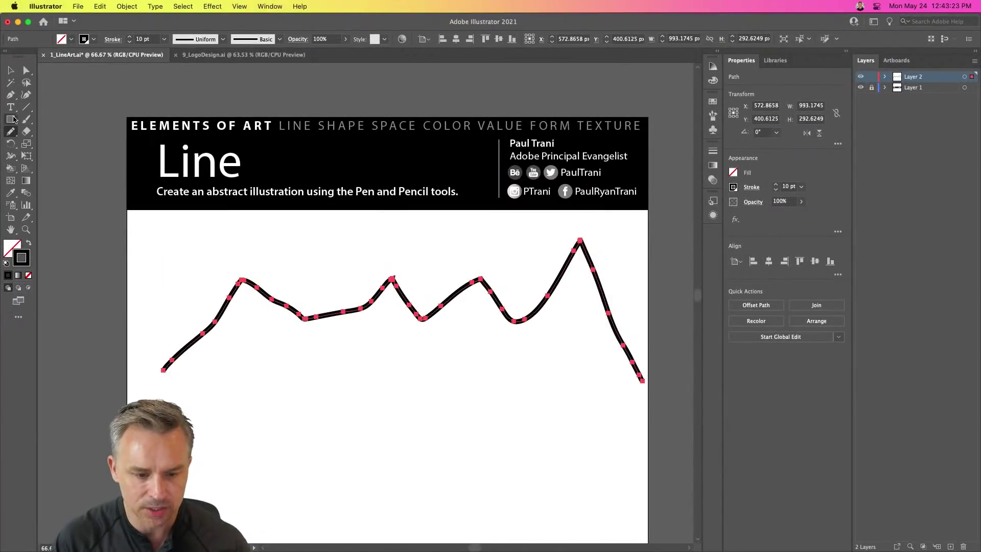
Redraw the selected ridge from its left end with Pencil strokes, about 926 px wide and 287 px high
mouse_move(165, 371)
mouse_down()
mouse_move(259, 271)
mouse_move(285, 342)
mouse_move(390, 286)
mouse_move(412, 299)
mouse_move(487, 294)
mouse_move(540, 308)
mouse_move(611, 352)
mouse_move(632, 381)
mouse_up()
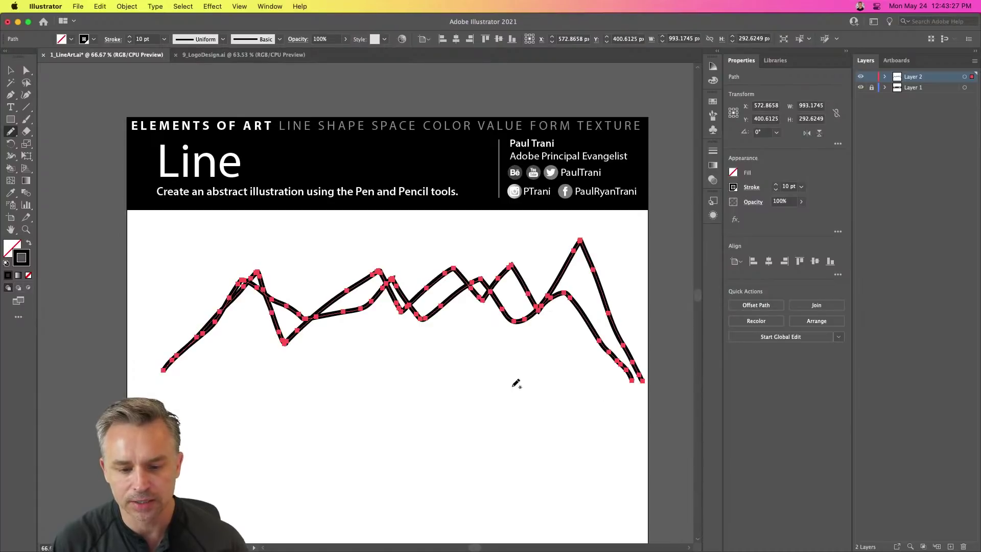
mouse_move(218, 294)
mouse_down()
mouse_move(376, 294)
mouse_move(610, 380)
mouse_up()
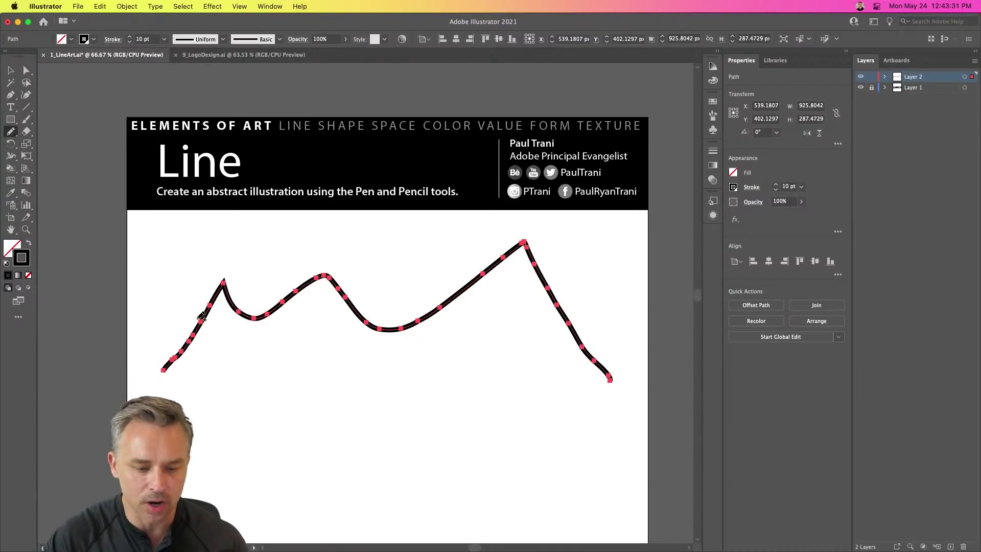
Try redrawing the selected ridge from its left slope with the Pencil tool, and undo the attempts
key(super+1)
drag(200, 318, 395, 243)
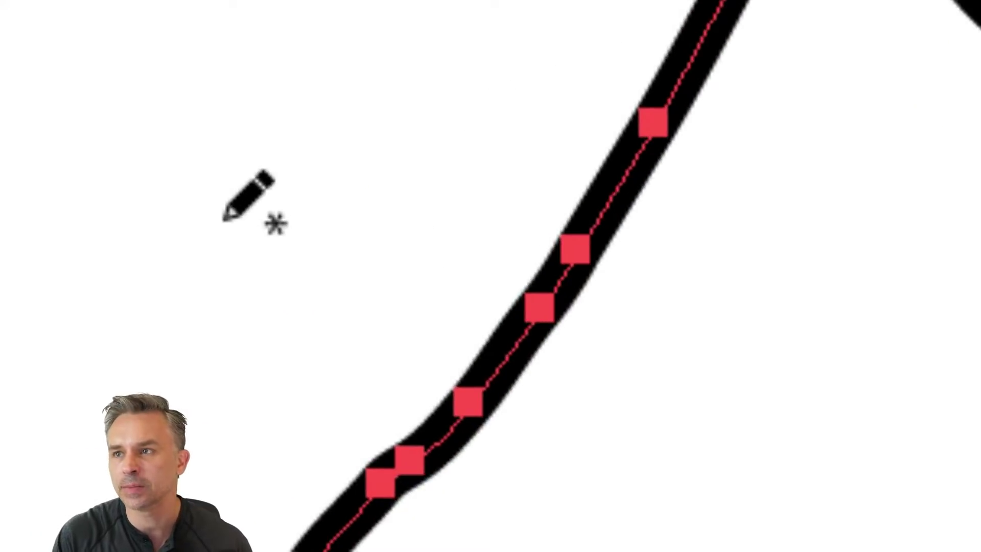
drag(232, 361, 478, 128)
key(ctrl+z)
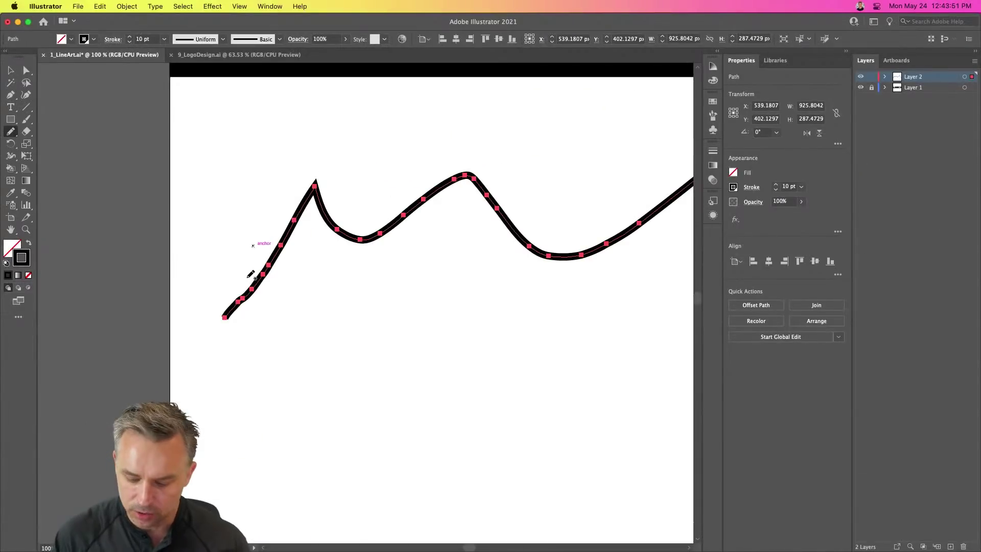
key(super+minus)
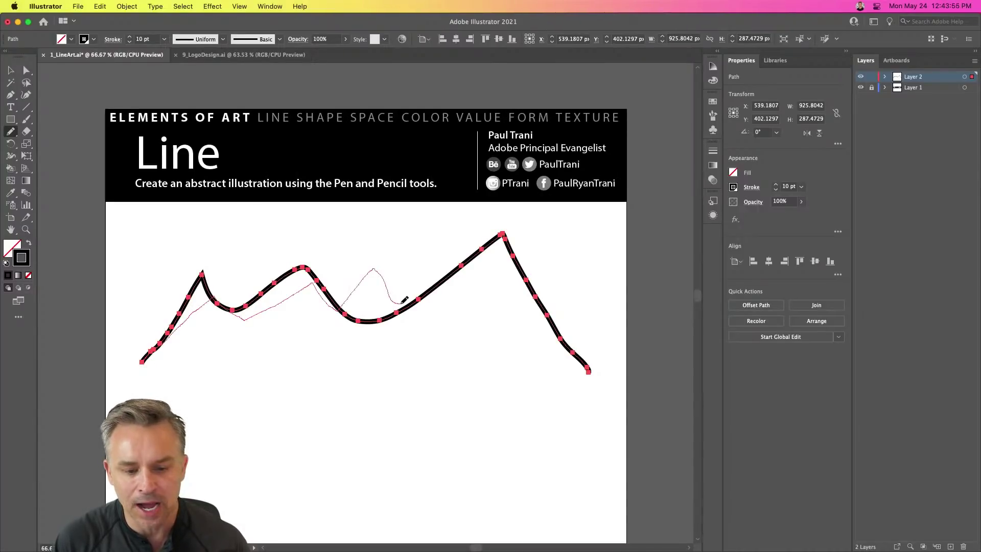
mouse_move(499, 254)
mouse_down()
mouse_move(604, 335)
mouse_move(612, 356)
mouse_up()
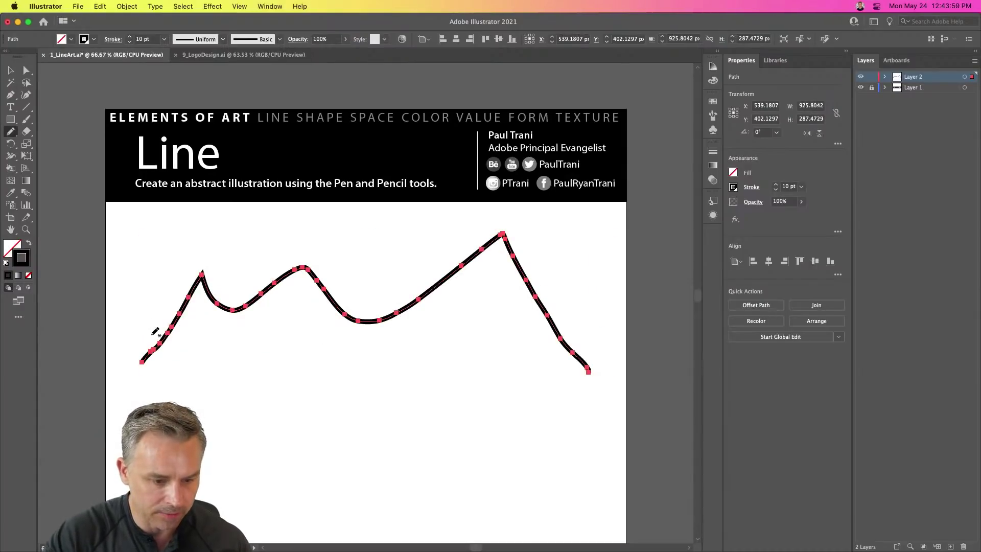
Redraw the selected ridge from its left slope as a more jagged mountain line, about 959 px wide and 245 px high
mouse_move(190, 309)
mouse_down()
mouse_move(213, 283)
mouse_move(299, 301)
mouse_move(367, 260)
mouse_up()
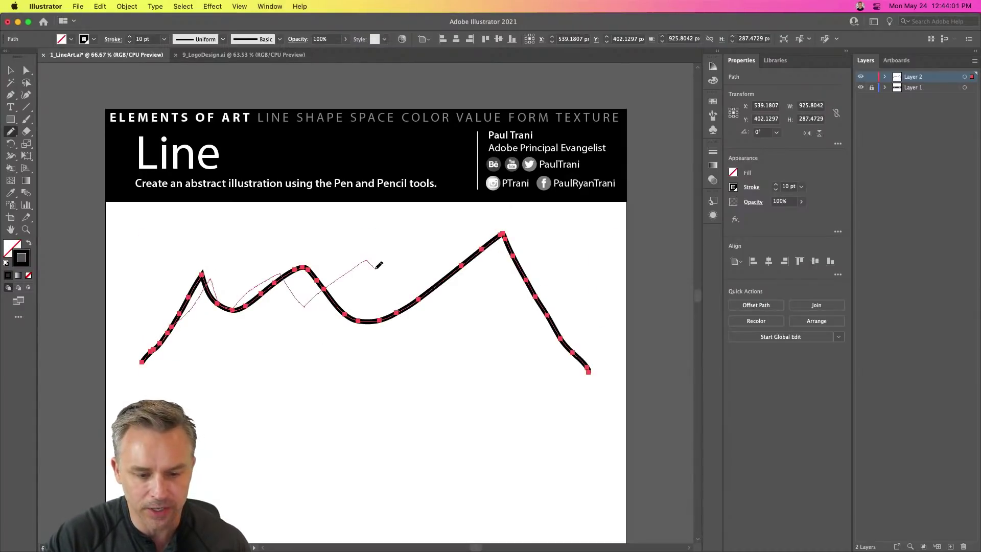
mouse_move(454, 266)
mouse_down()
mouse_move(516, 290)
mouse_move(555, 325)
mouse_up()
drag(602, 367, 604, 366)
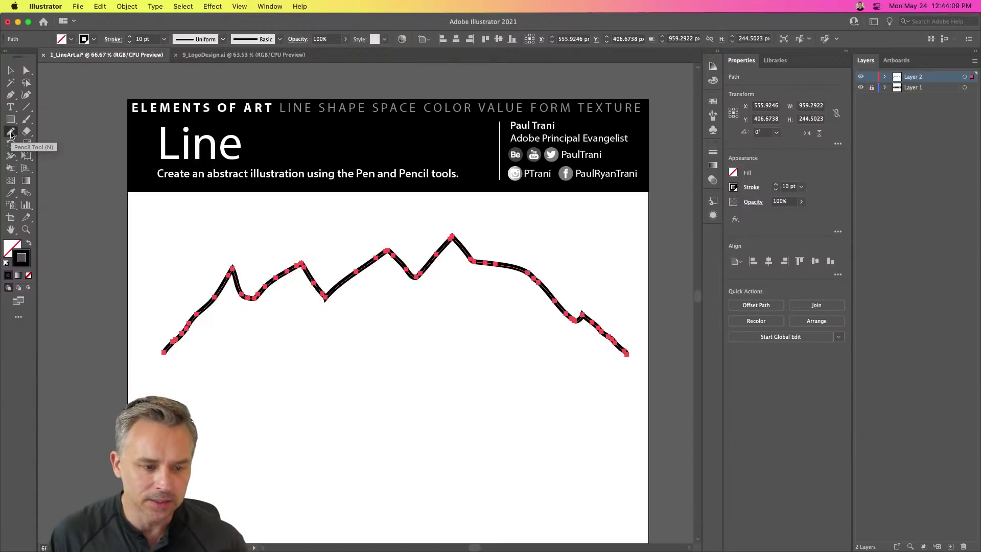
Set the Pencil tool's fidelity to fully Smooth
double_click(10, 132)
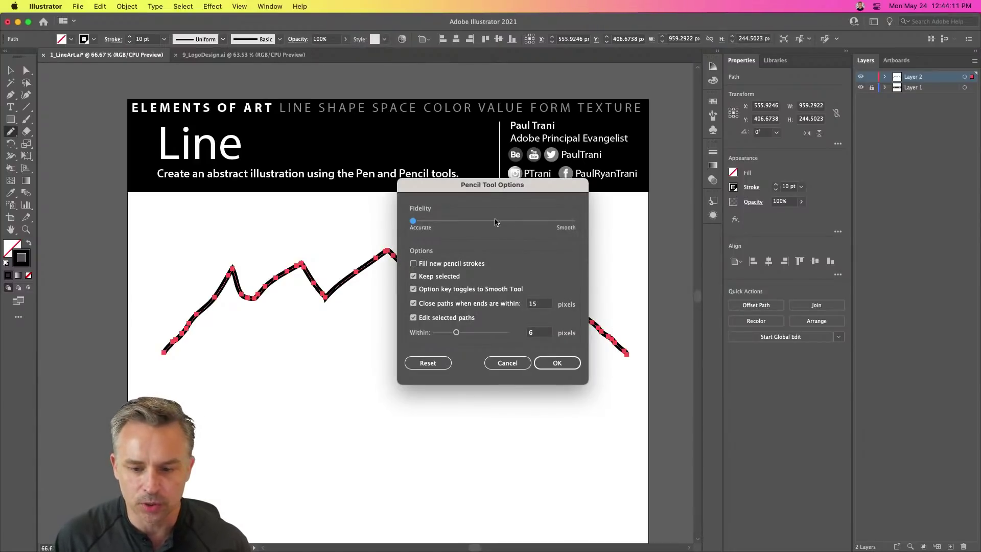
drag(491, 224, 599, 219)
click(559, 364)
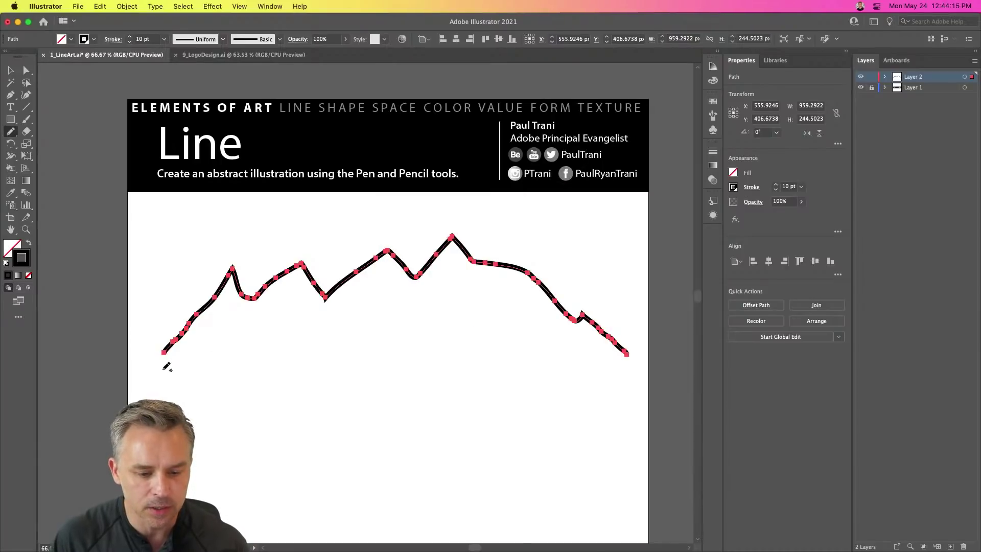
Try a low, smooth mountain line about 934 px wide below the ridge with the Pencil tool, and undo it
mouse_move(327, 356)
mouse_down()
mouse_move(396, 327)
mouse_move(458, 353)
mouse_up()
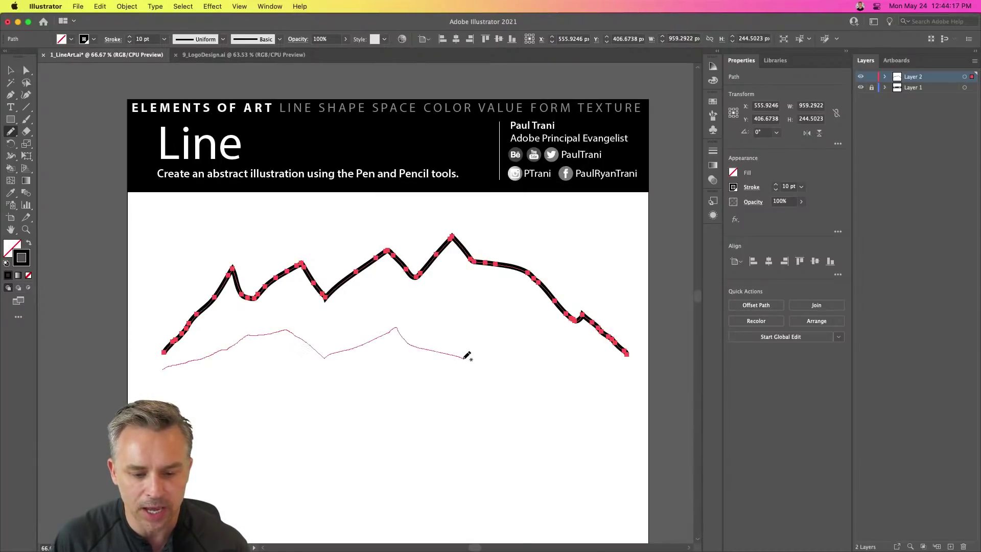
drag(609, 349, 618, 388)
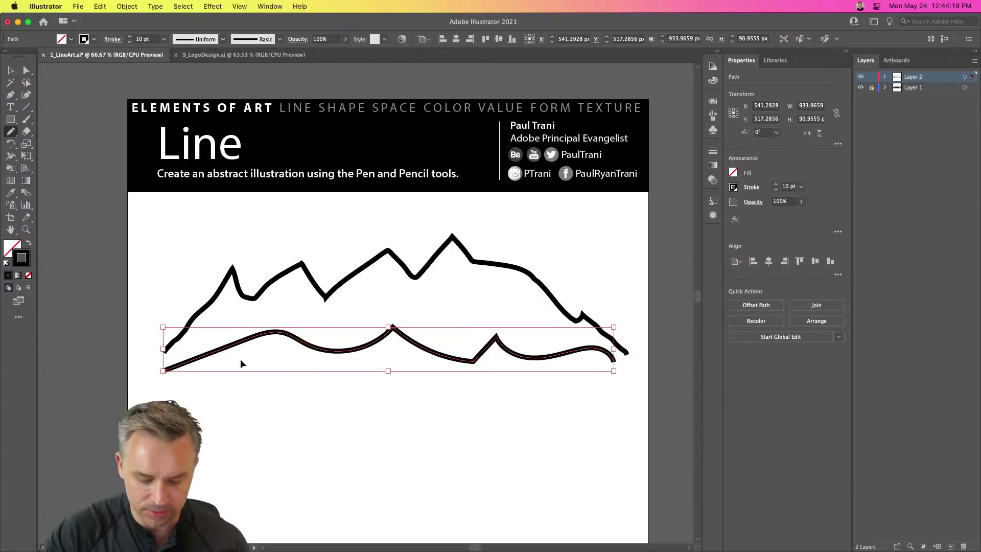
key(super+z)
Draw two smooth mountain slopes below the ridge, one descending from the left and one about 527 px wide rising toward the right
mouse_move(170, 368)
mouse_down()
mouse_move(222, 343)
mouse_move(295, 391)
mouse_move(361, 384)
mouse_move(424, 434)
mouse_up()
drag(390, 470, 427, 443)
drag(601, 352, 636, 380)
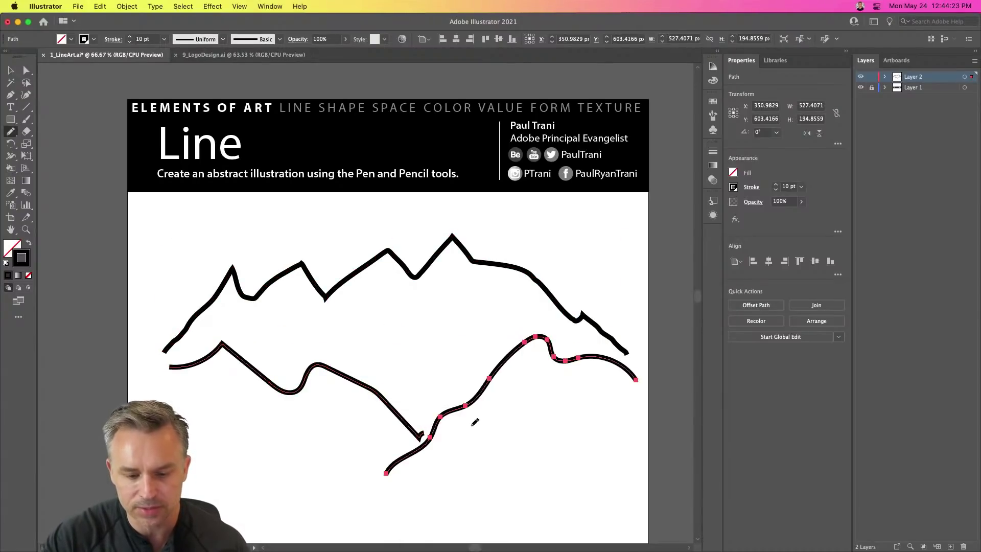
Draw a smooth hill curve below the left mountain slope, descending to the right, and undo the extra stroke on the right
scroll(425, 292, down, 5)
mouse_move(161, 336)
mouse_down()
mouse_move(231, 335)
mouse_move(434, 386)
mouse_move(479, 413)
mouse_up()
drag(630, 328, 659, 332)
key(super+z)
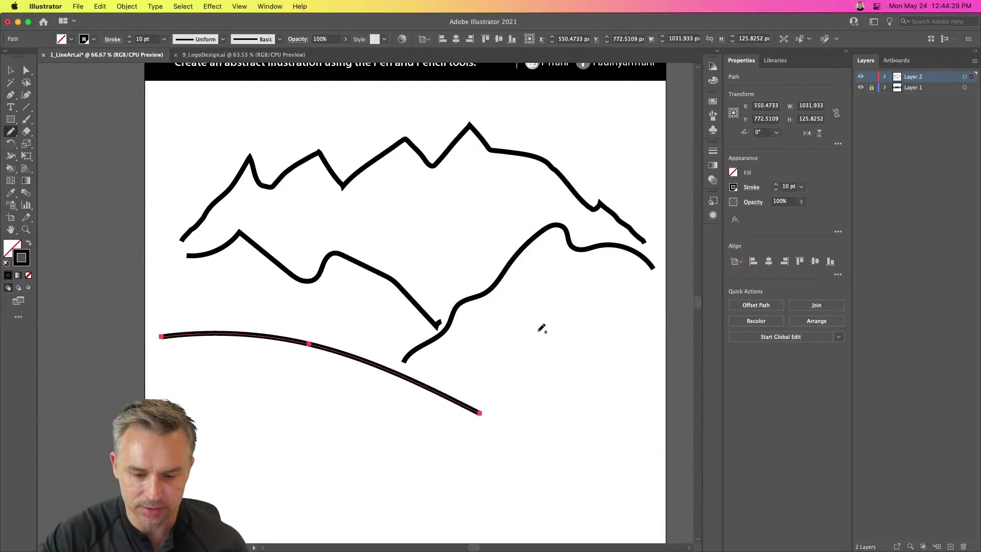
Draw a smooth hill curve about 478 px wide rising toward the right from the lower left hill, undoing the first attempt
mouse_move(656, 319)
mouse_down()
mouse_move(530, 332)
mouse_move(426, 382)
mouse_move(581, 330)
mouse_up()
key(super+z)
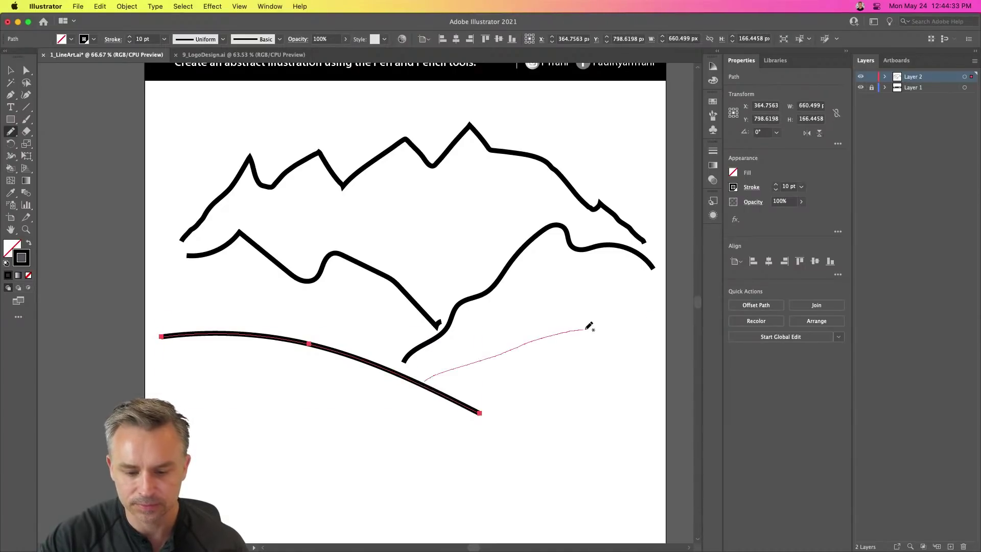
drag(659, 323, 659, 324)
Draw a straight horizontal line about 489 px wide below the hills with the Line Segment tool
scroll(214, 286, up, 3)
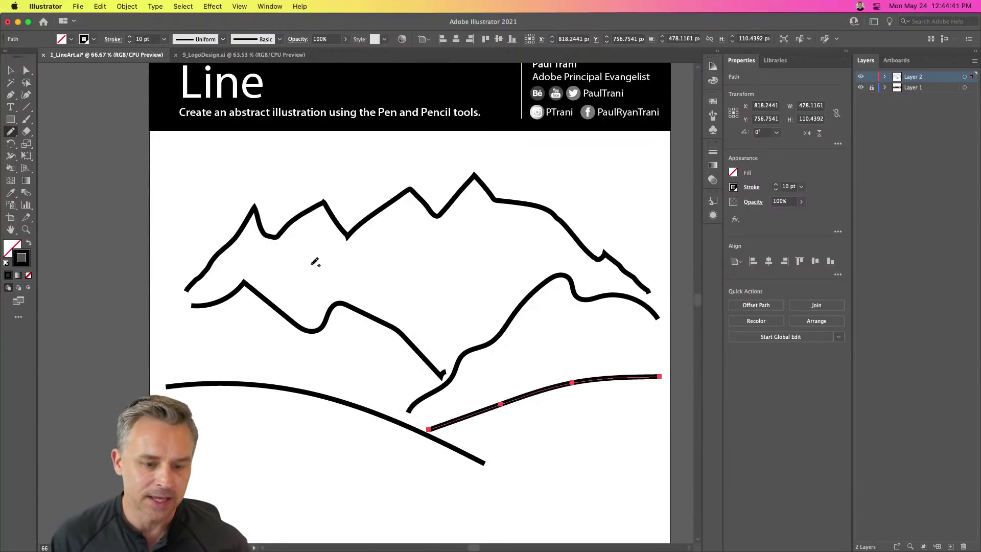
mouse_move(296, 455)
mouse_down()
mouse_move(274, 237)
mouse_move(269, 298)
mouse_move(282, 276)
mouse_up()
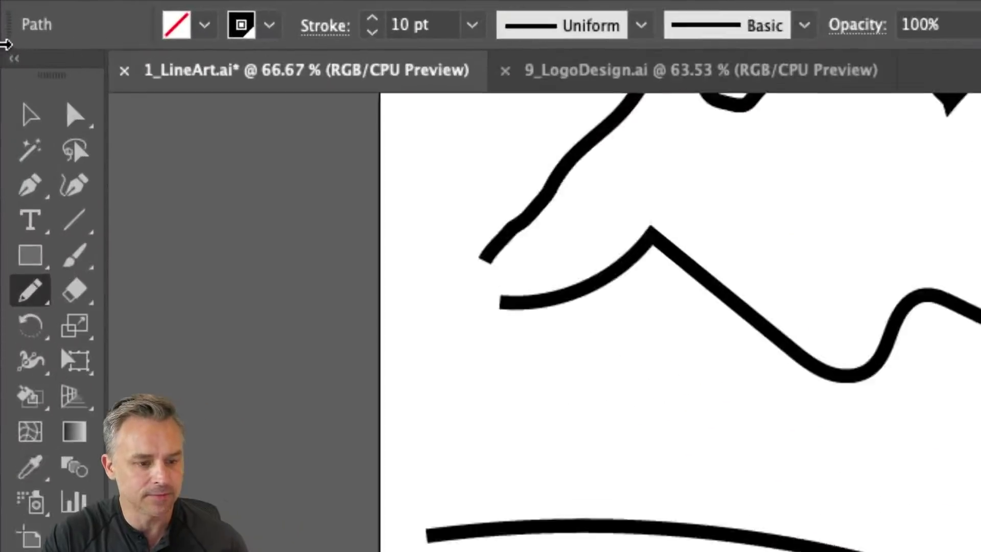
click(26, 110)
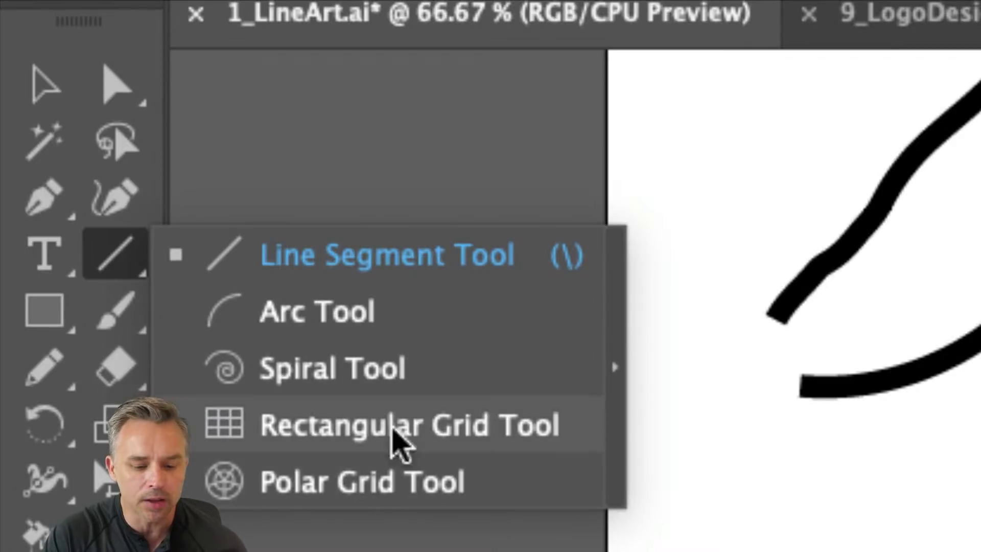
click(112, 259)
click(107, 245)
click(208, 254)
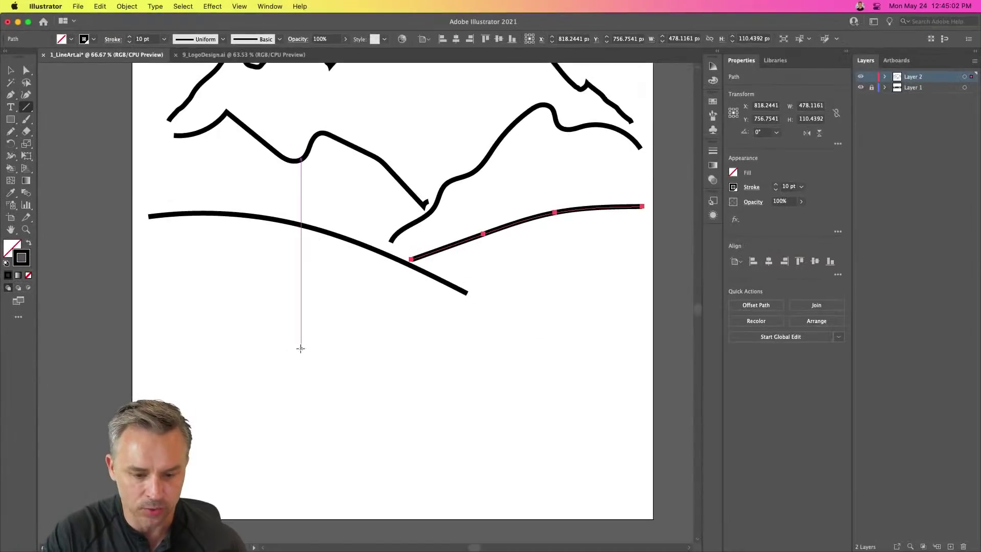
drag(261, 342, 496, 341)
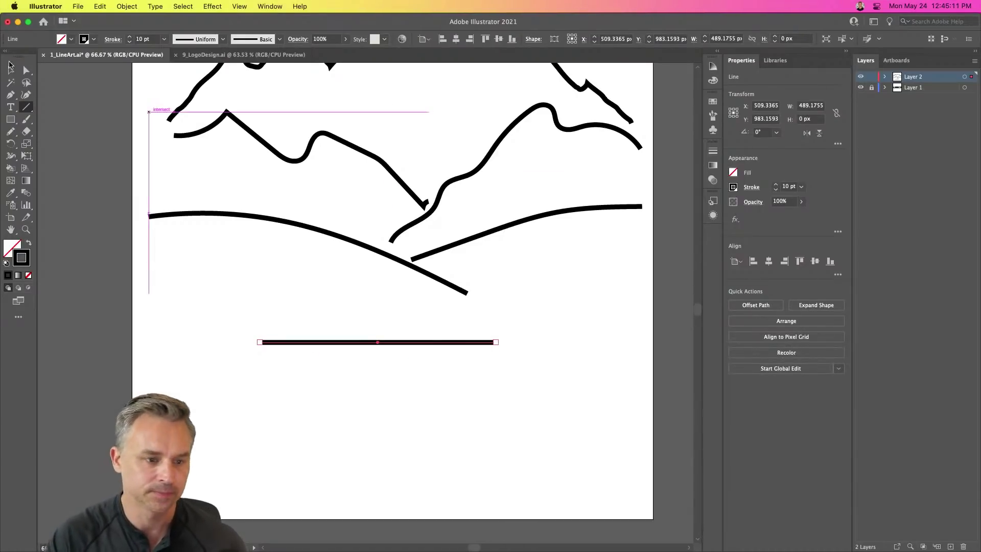
Shift the horizontal line slightly up and to the right, and try pasting a copy of it before deleting that copy
click(10, 72)
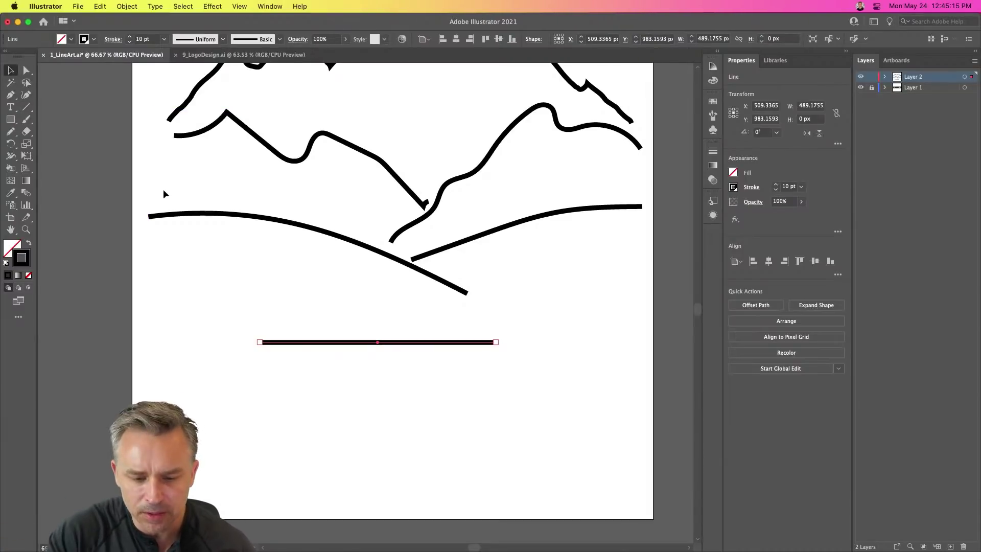
click(324, 329)
click(330, 343)
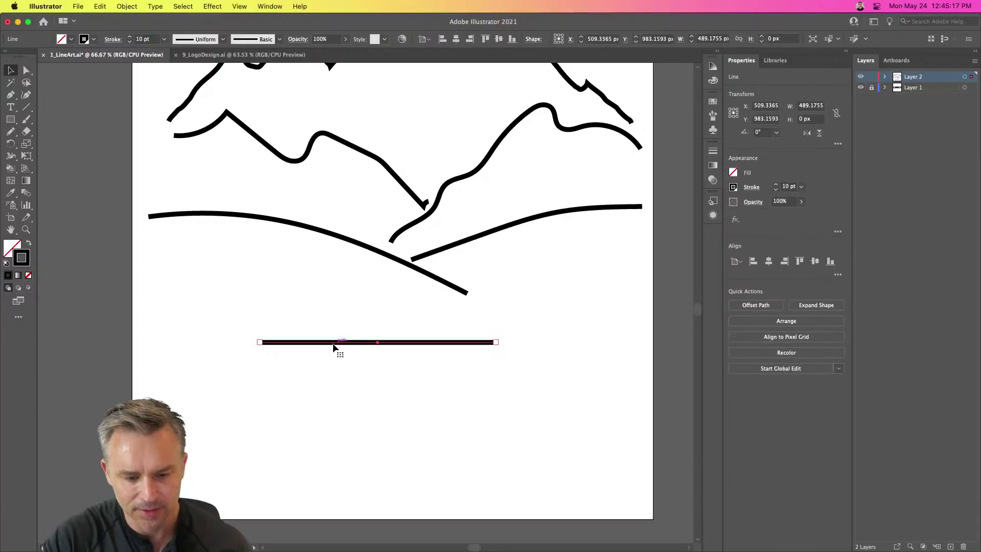
key(super+1)
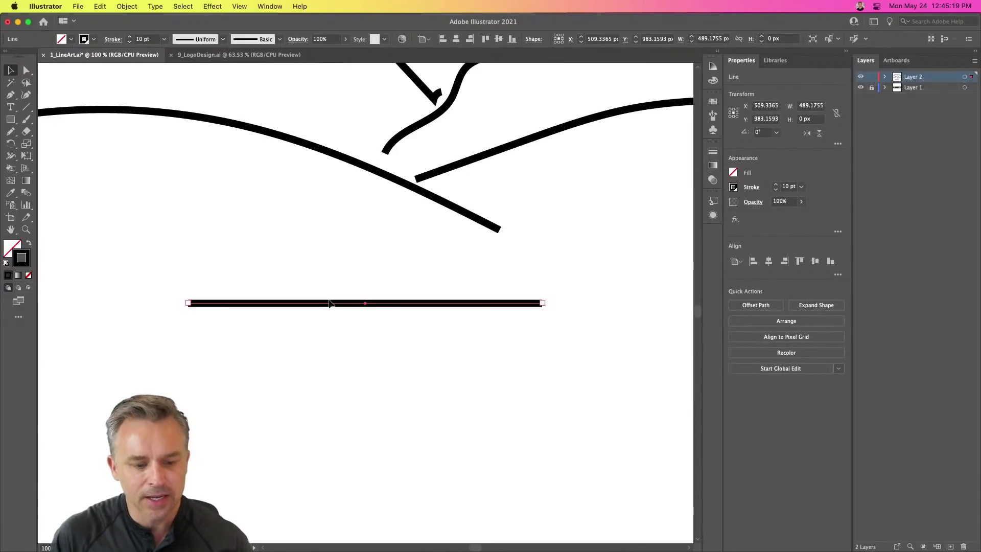
click(98, 6)
click(99, 6)
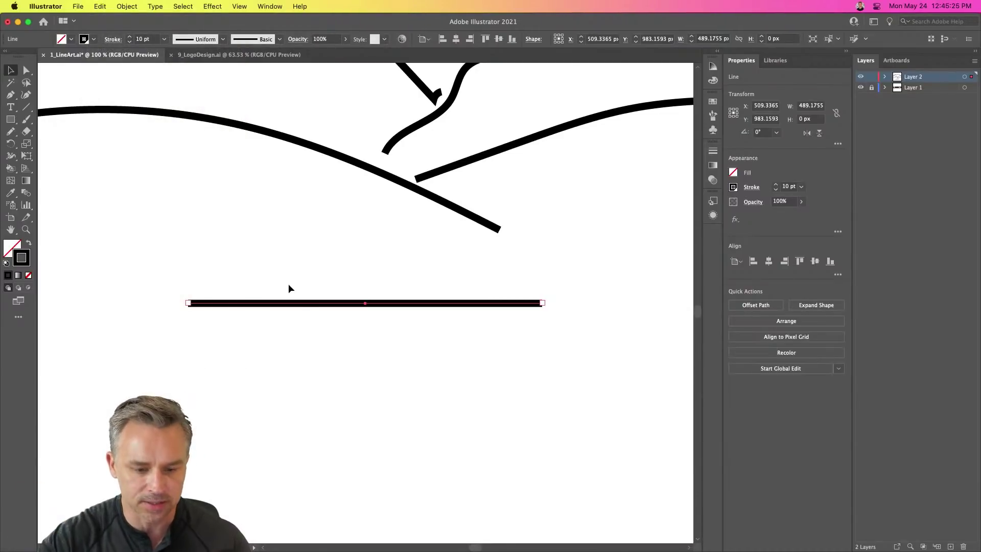
drag(251, 306, 284, 303)
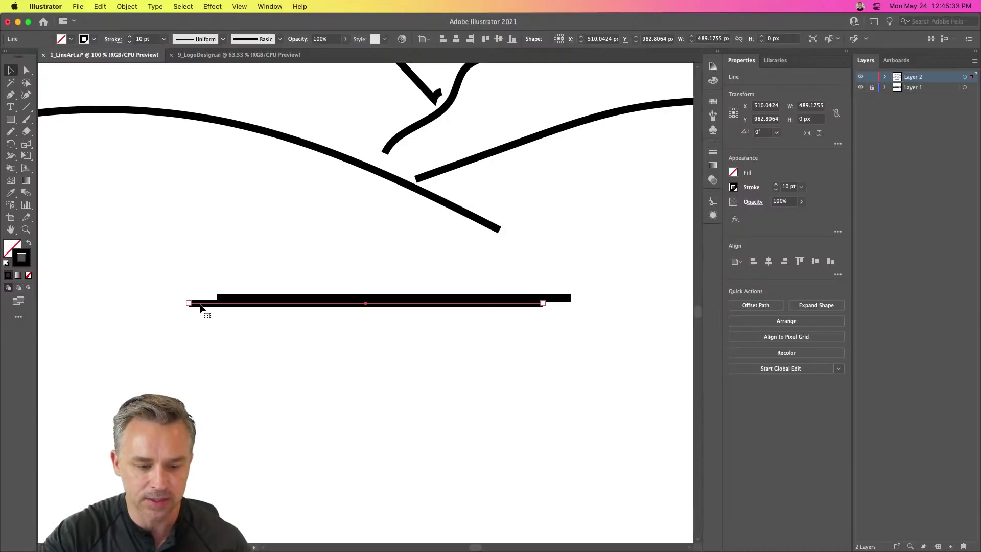
click(204, 310)
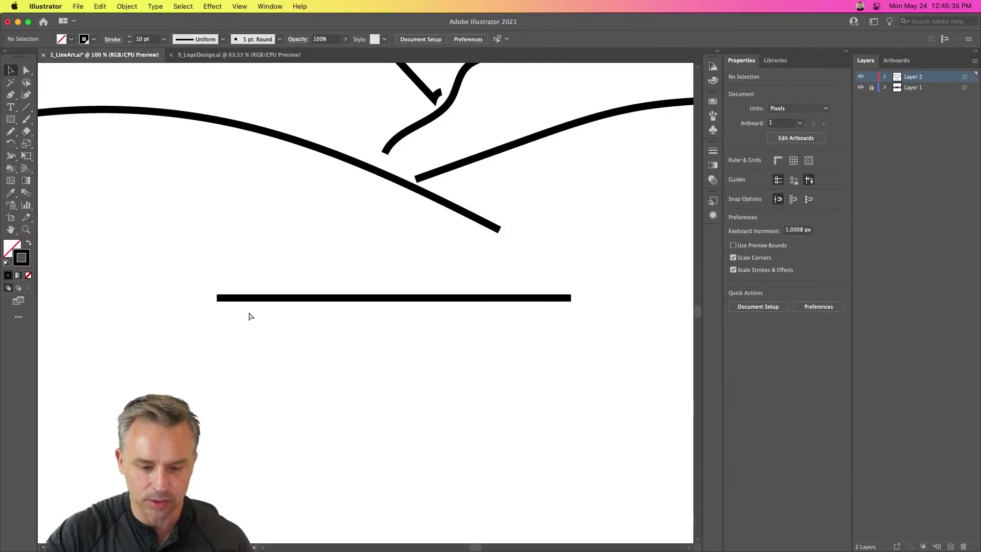
Try placing several duplicates of the horizontal line in the area below it, and delete all the copies
click(272, 300)
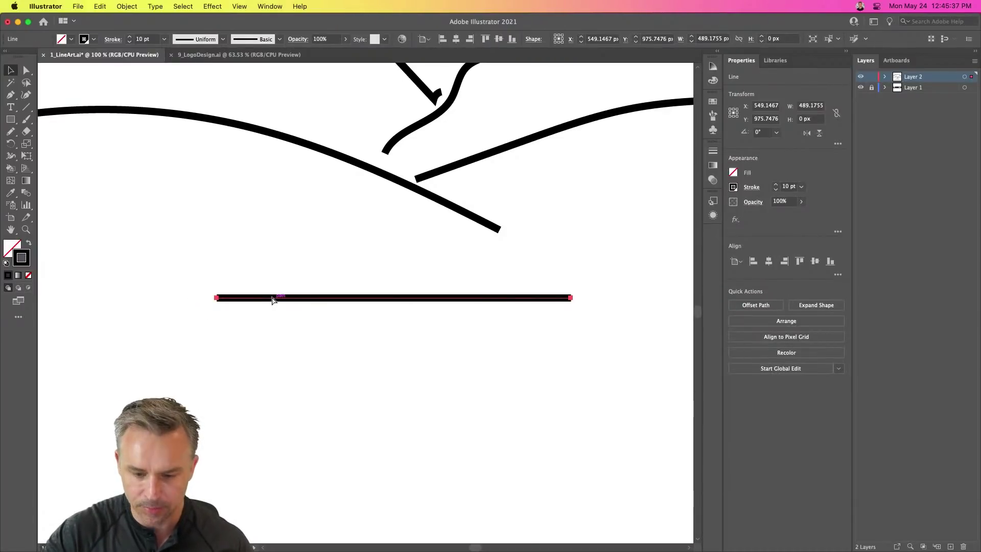
drag(206, 305, 244, 393)
key(Delete)
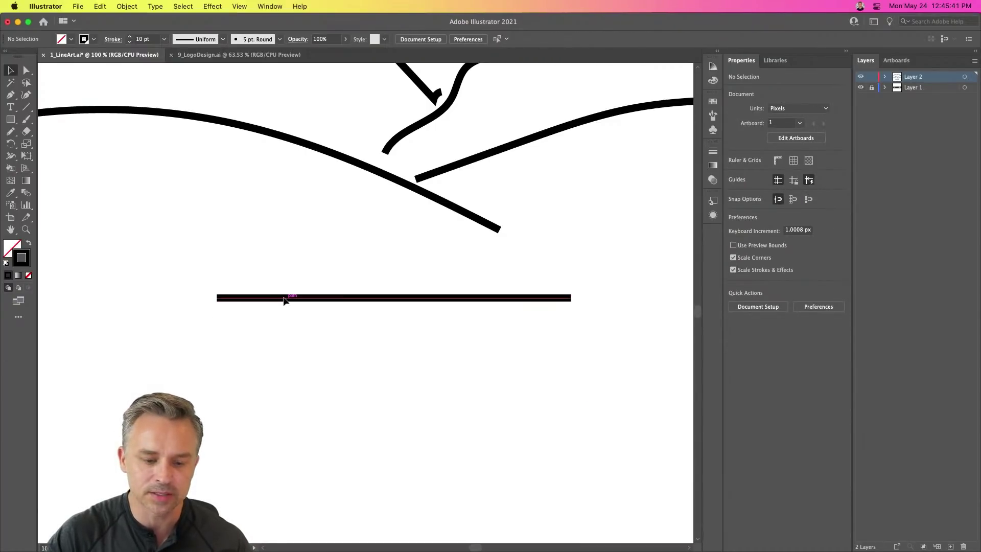
click(285, 299)
drag(284, 299, 330, 495)
click(341, 508)
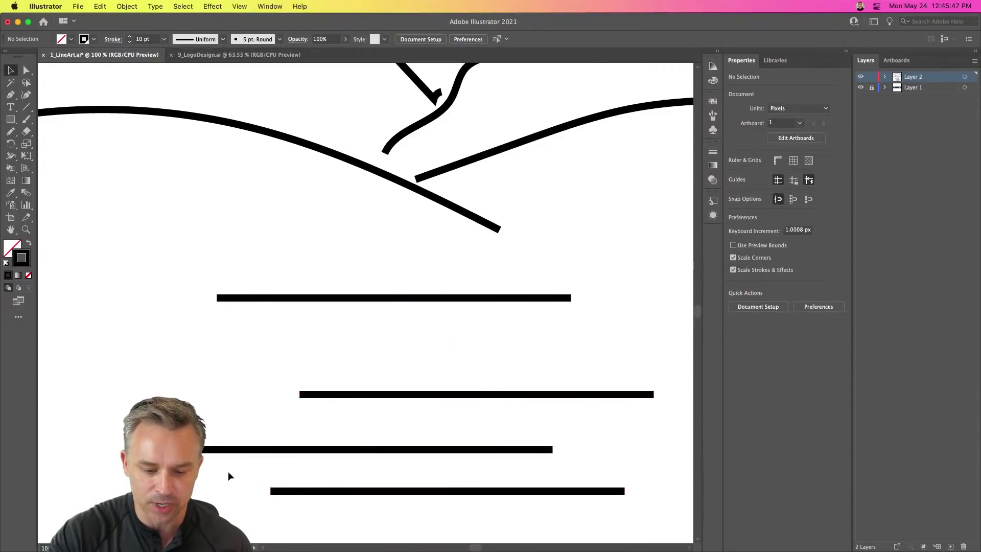
drag(156, 372, 667, 524)
key(Delete)
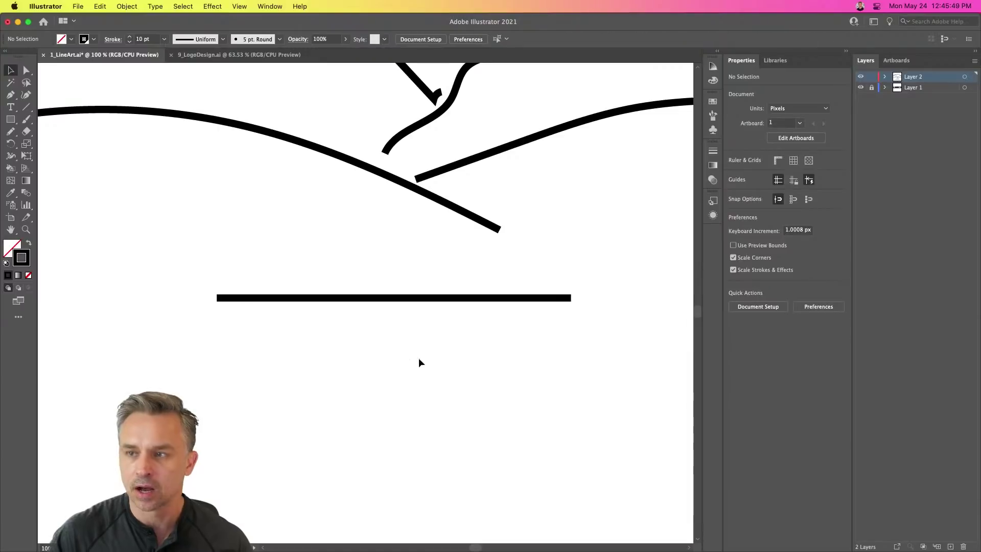
Place two aligned duplicates directly below the horizontal line, one about 189 px down and one midway between them
drag(286, 301, 285, 436)
drag(330, 301, 330, 369)
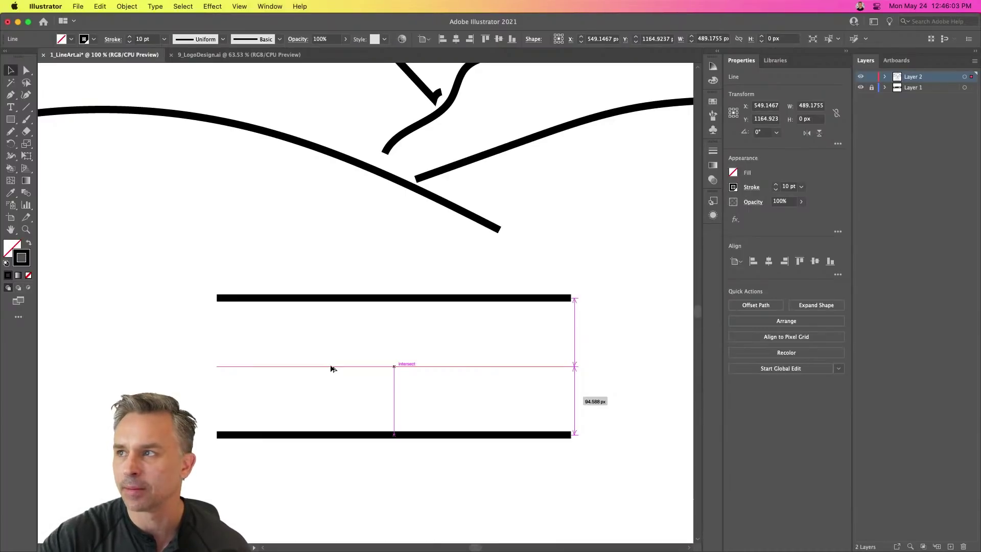
drag(332, 369, 331, 369)
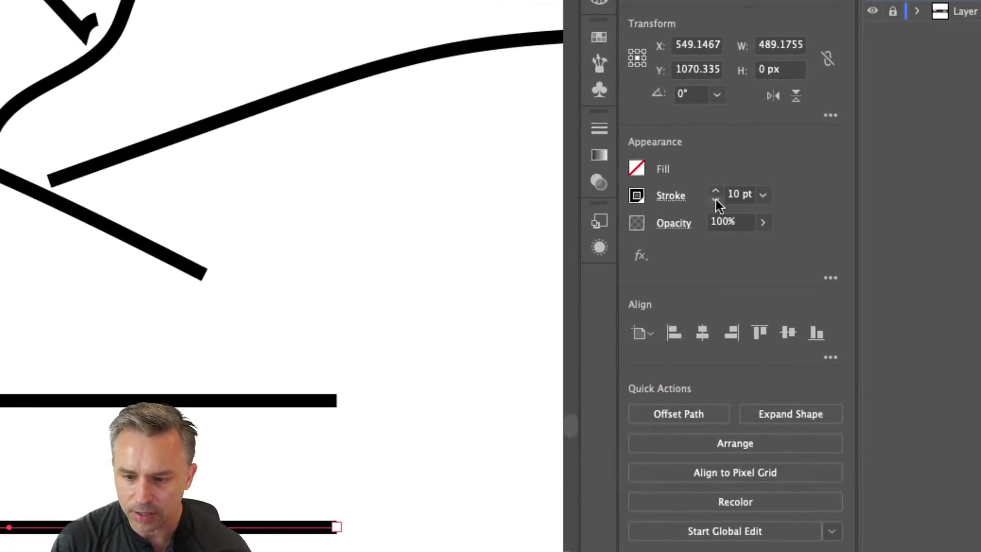
Set the middle line's stroke to 10 pt yellow, trying other weights and an orange swatch on the way
click(716, 192)
click(716, 191)
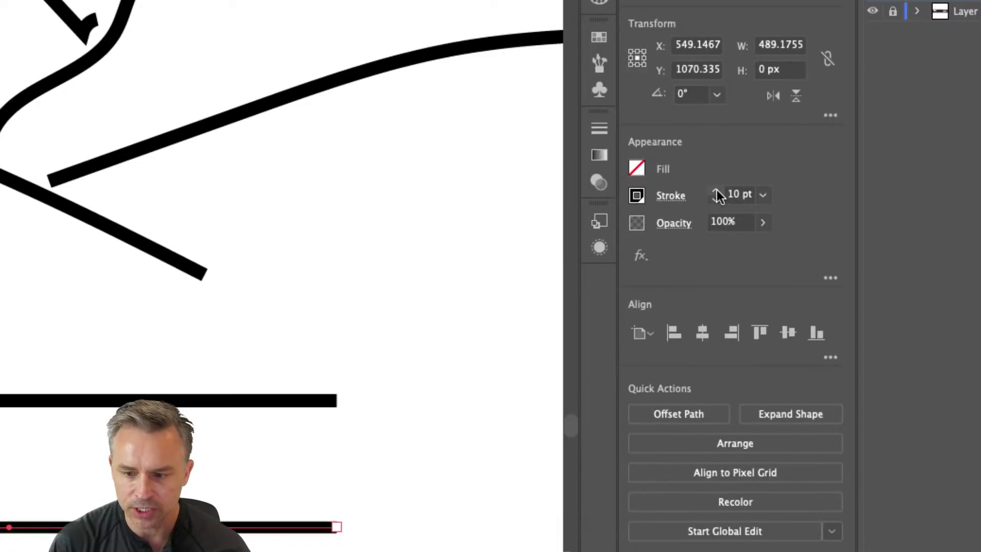
click(716, 200)
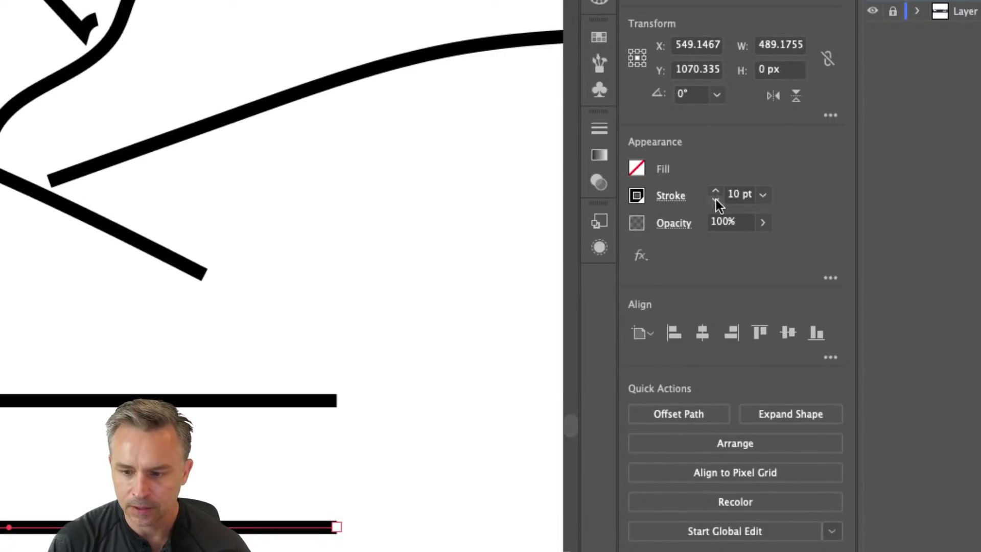
click(633, 197)
click(511, 264)
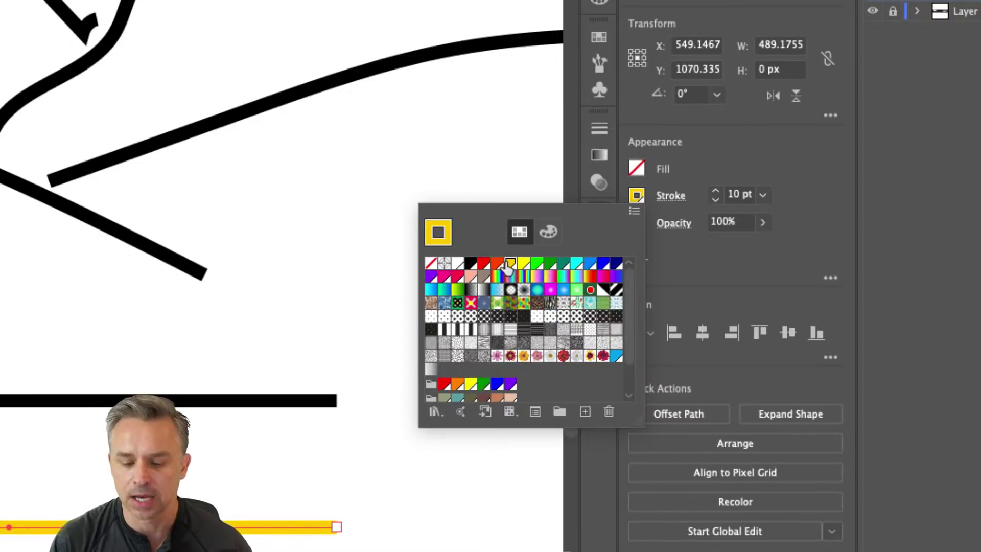
click(497, 264)
click(509, 276)
click(498, 263)
click(510, 264)
click(498, 263)
click(510, 264)
click(643, 189)
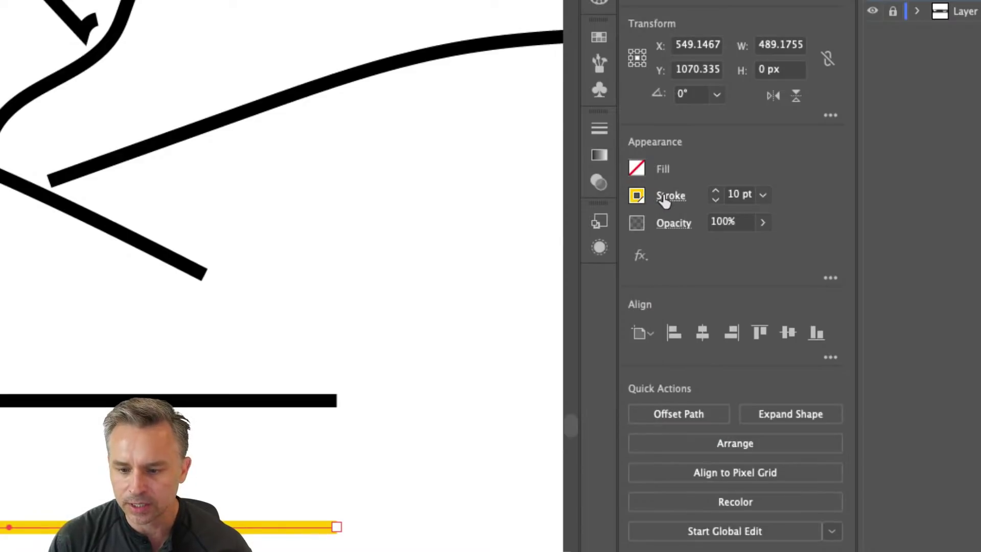
Make the middle line dashed with a 40 pt dash and 40 pt gap, and set its stroke colour to black
click(669, 199)
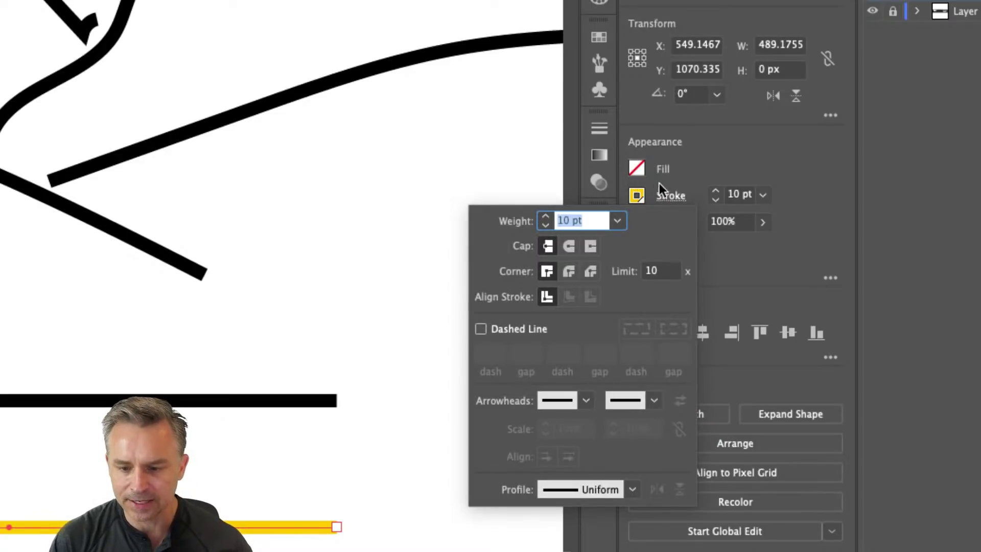
click(658, 185)
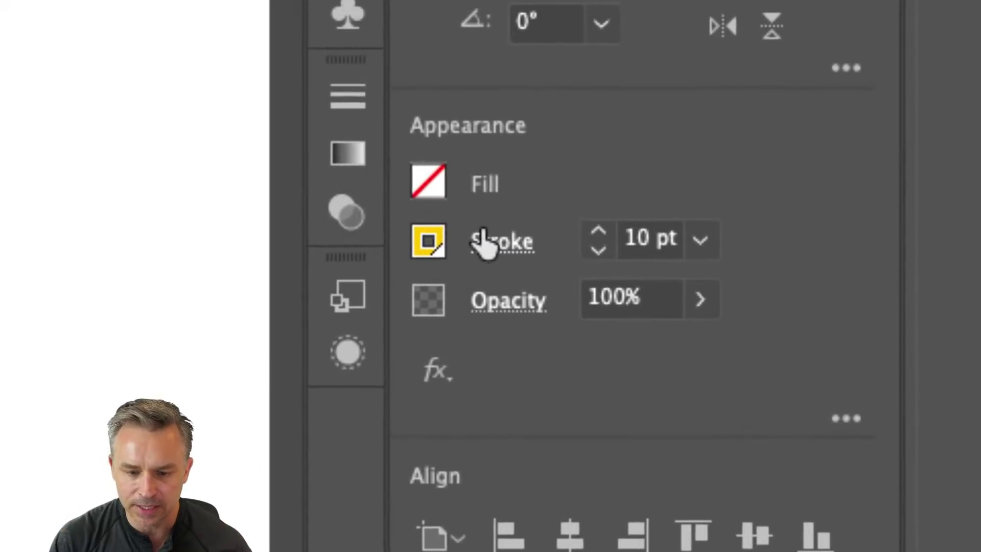
click(498, 251)
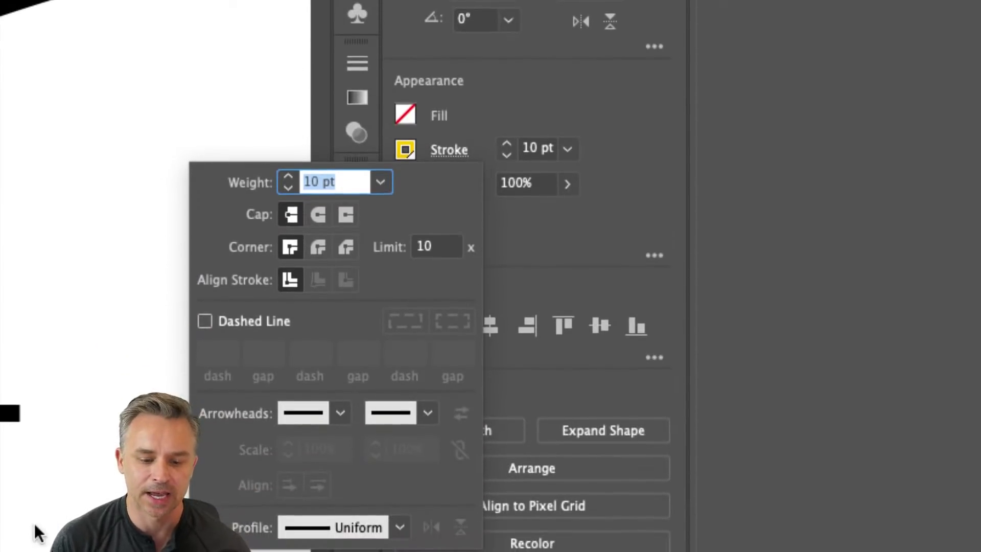
click(455, 321)
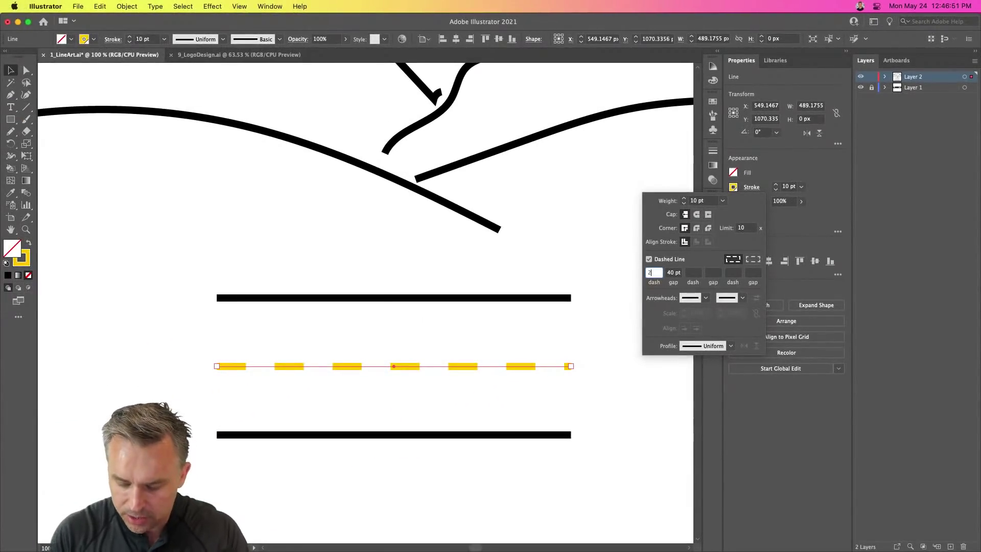
text(40)
key(Tab)
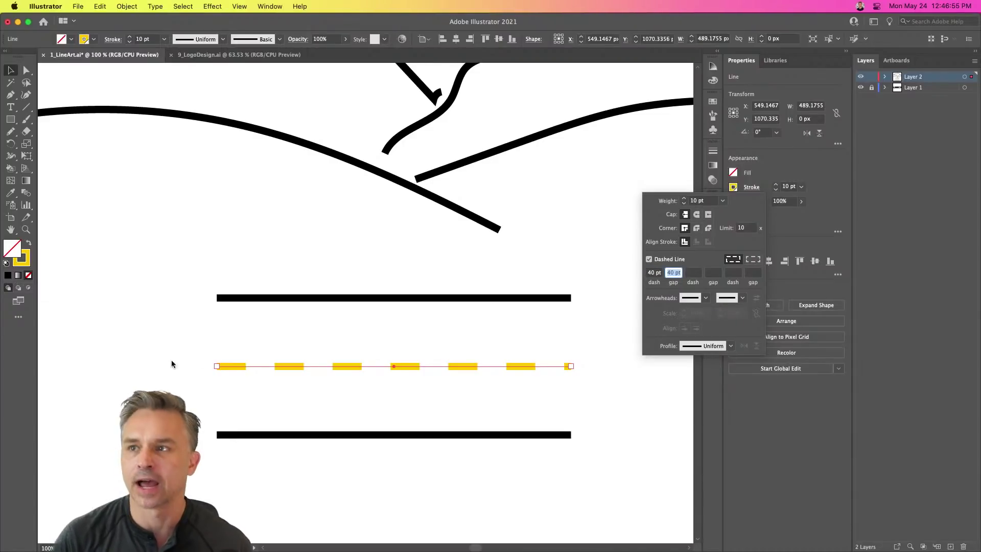
click(734, 188)
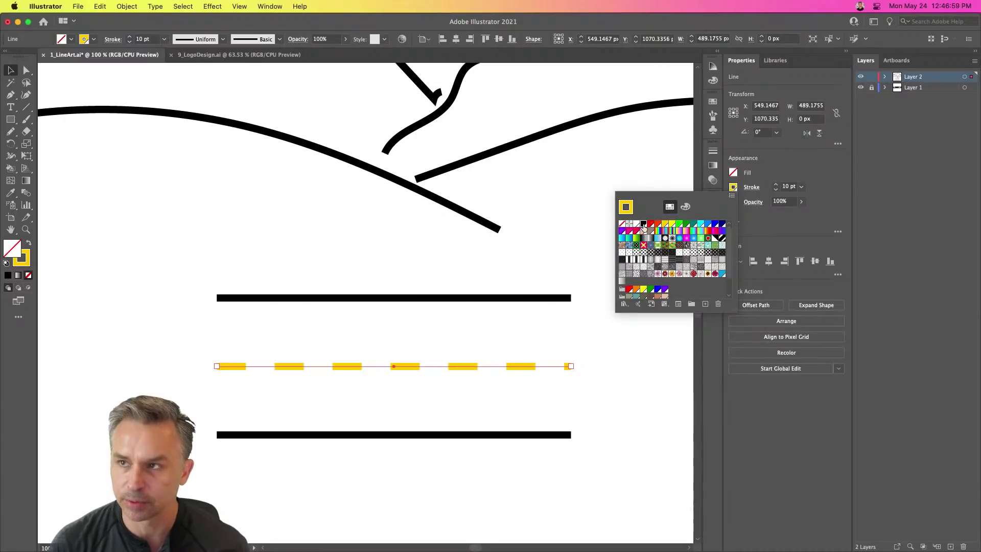
click(643, 224)
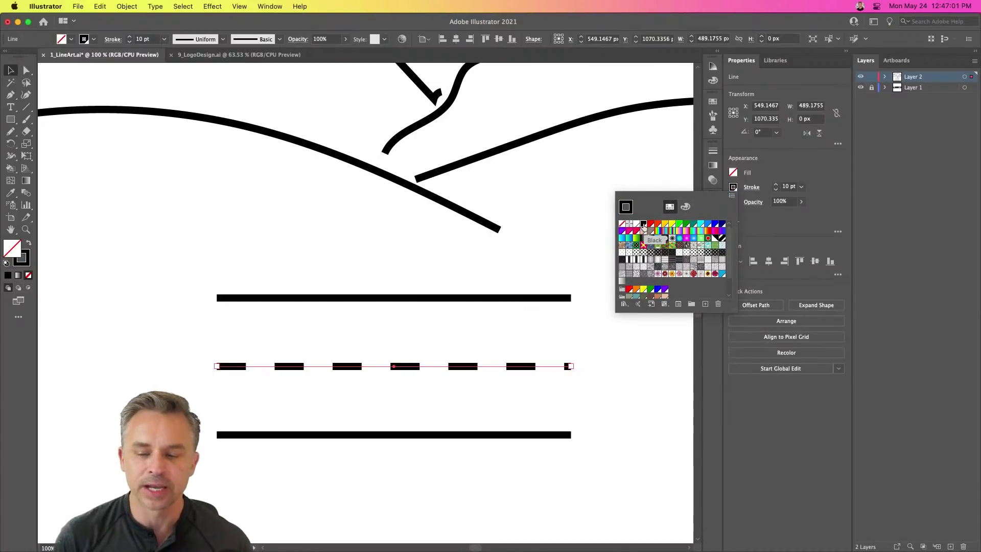
Try a 10 pt gap on the dashed middle line, and restore the 40 pt gap
click(750, 188)
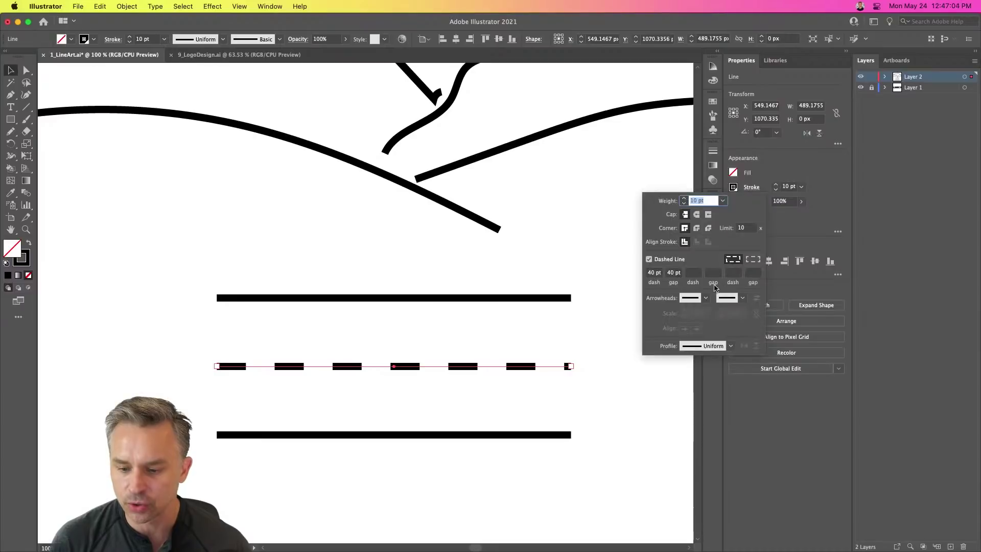
click(672, 275)
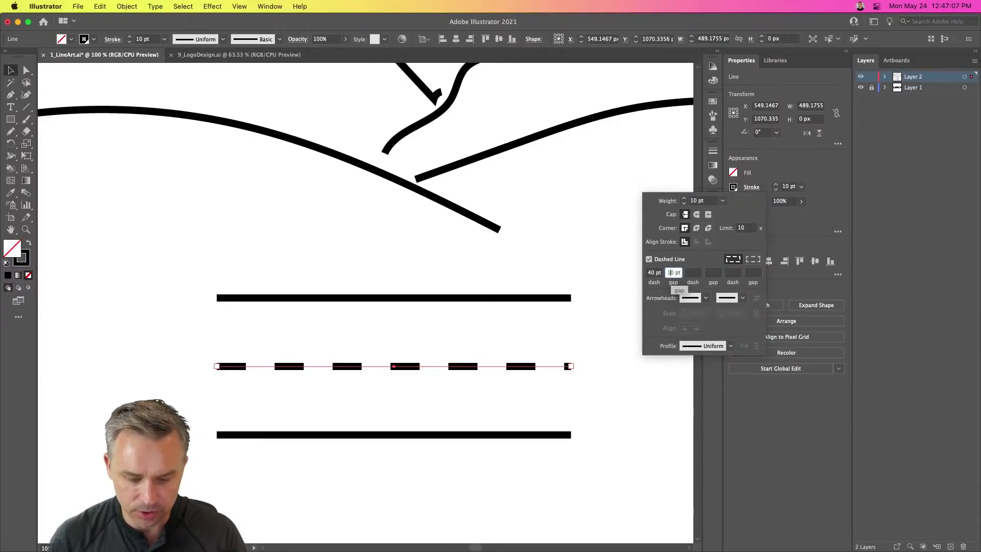
key(Tab)
click(666, 275)
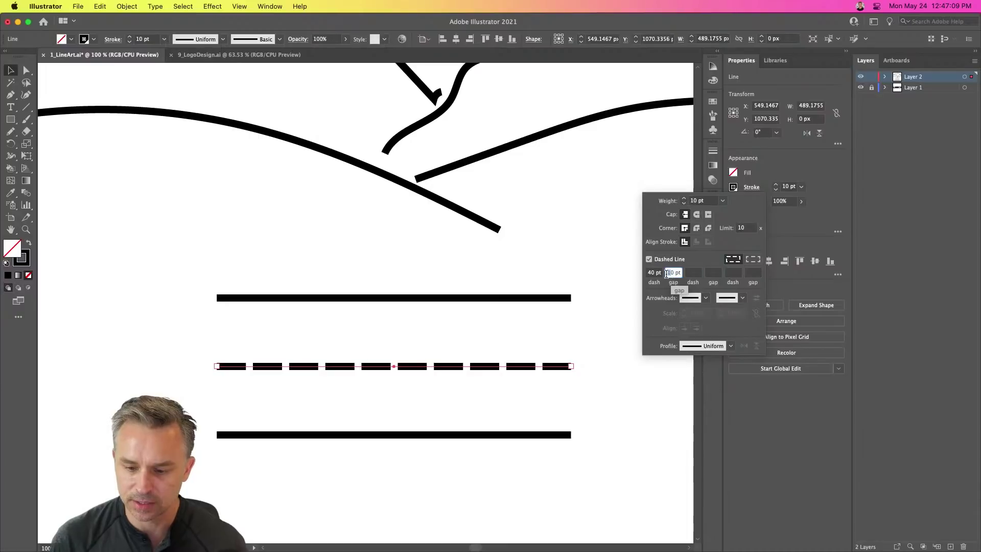
text(40)
key(Return)
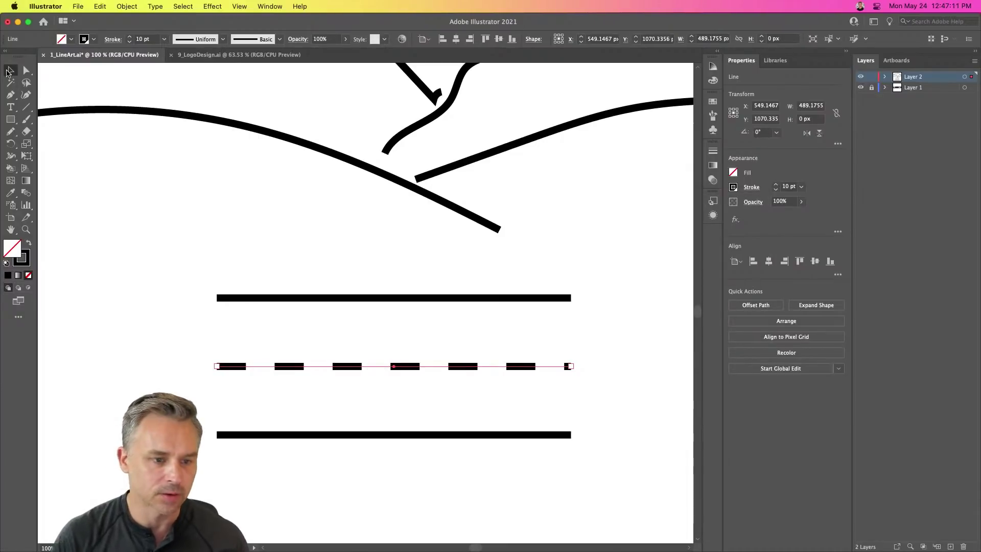
Create a new pattern brush from the two solid lines and the dashed line between them
click(131, 258)
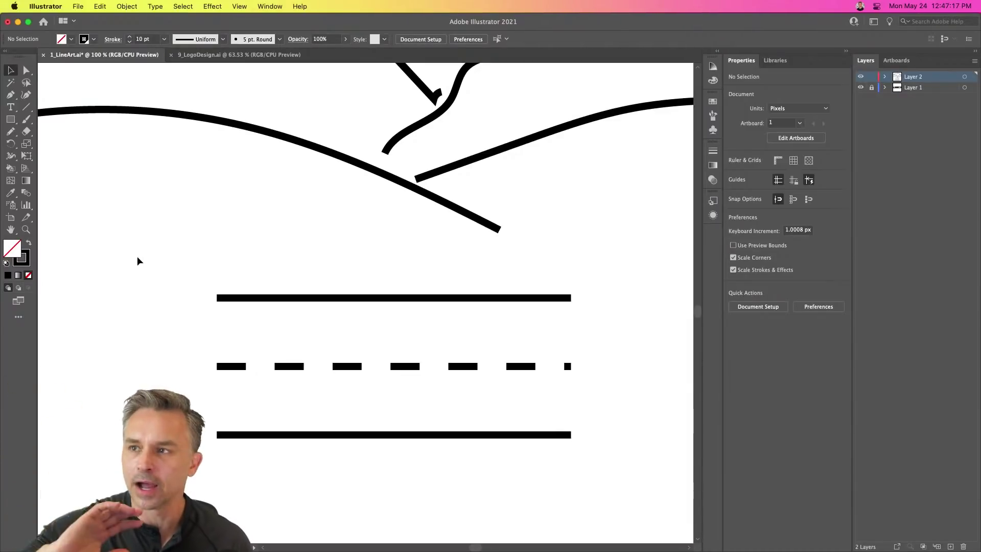
drag(149, 273, 617, 477)
key(super+minus)
key(super+minus)
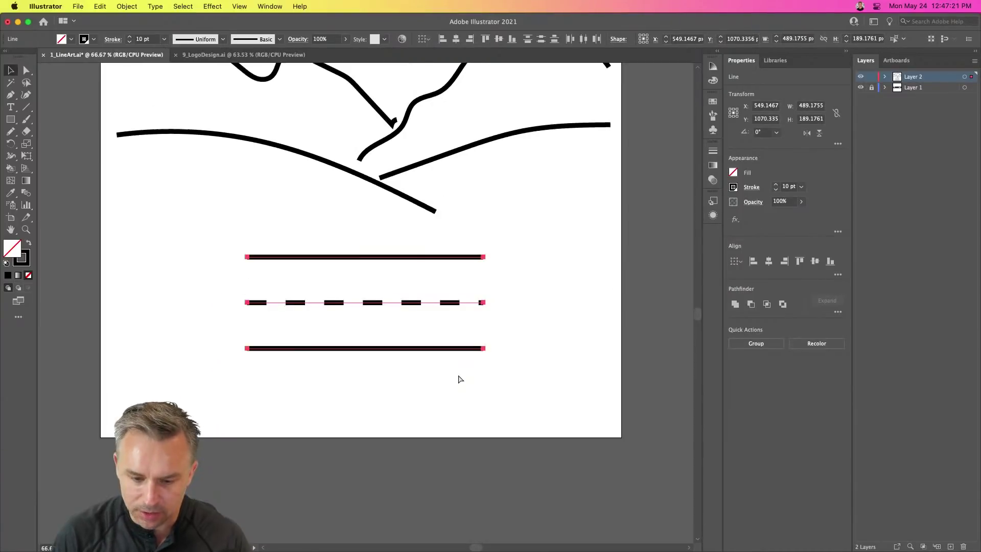
drag(486, 314, 508, 409)
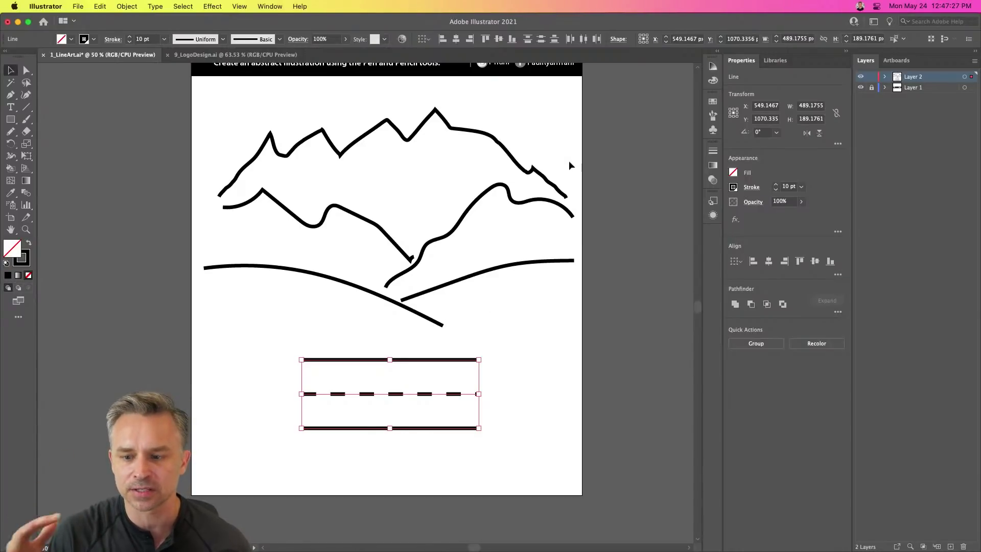
click(718, 53)
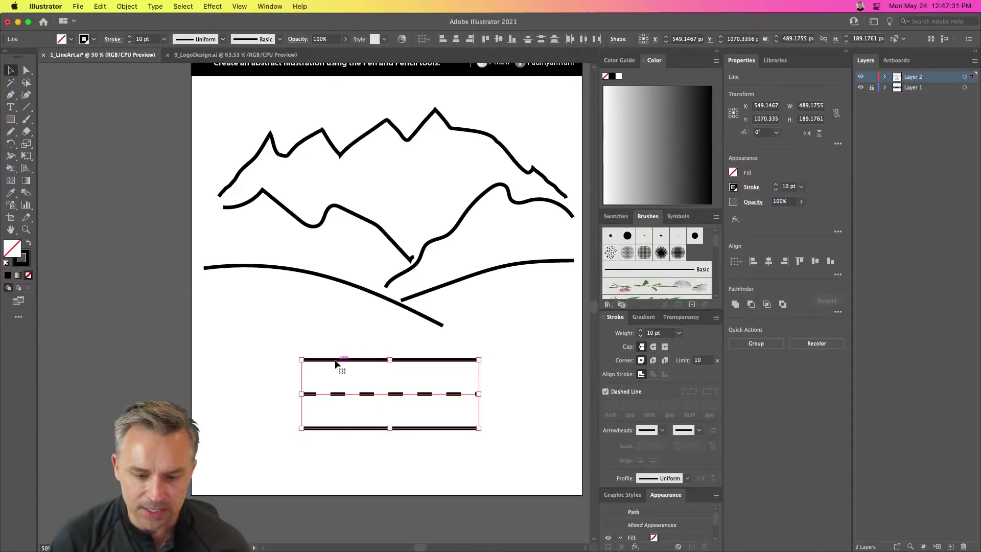
key(super+plus)
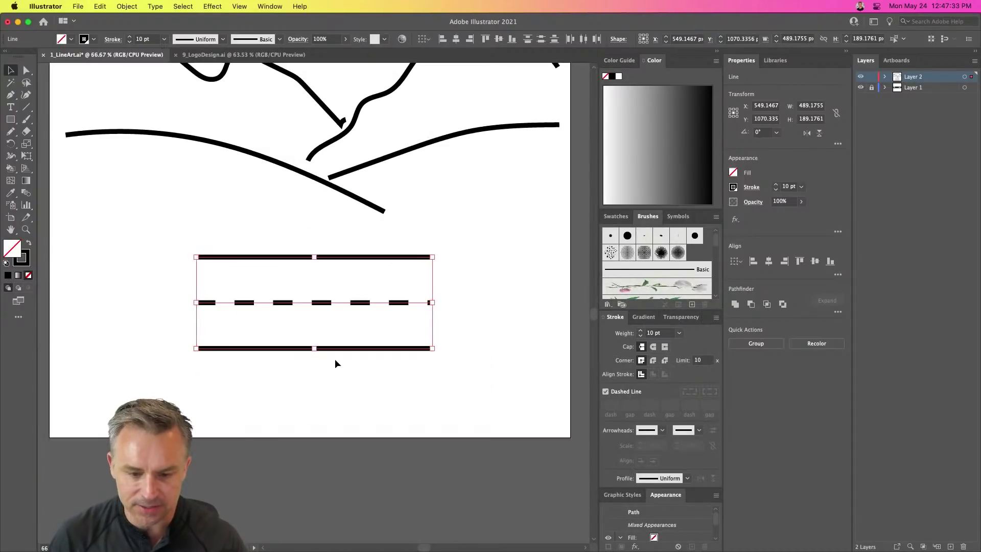
mouse_move(416, 250)
mouse_down()
mouse_move(457, 324)
mouse_move(644, 264)
mouse_up()
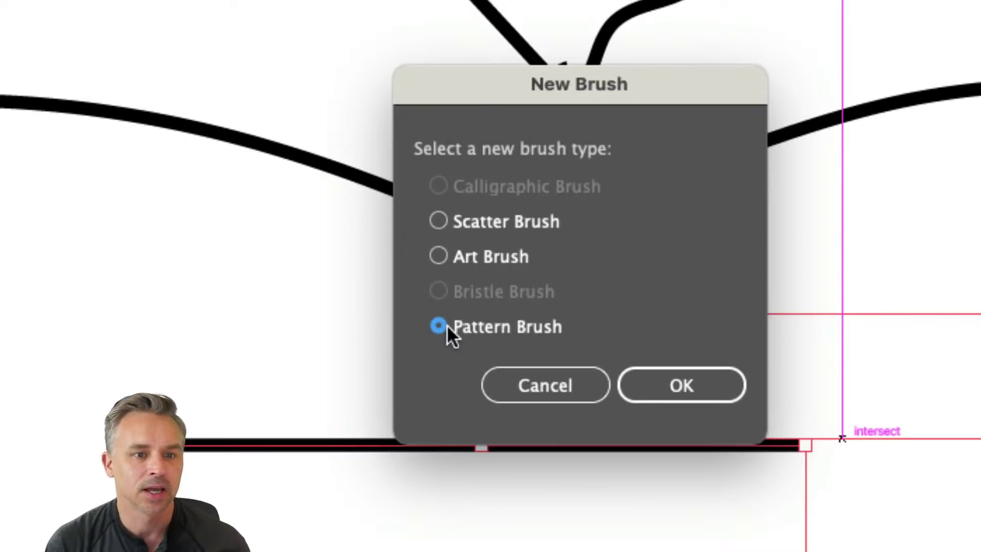
click(661, 383)
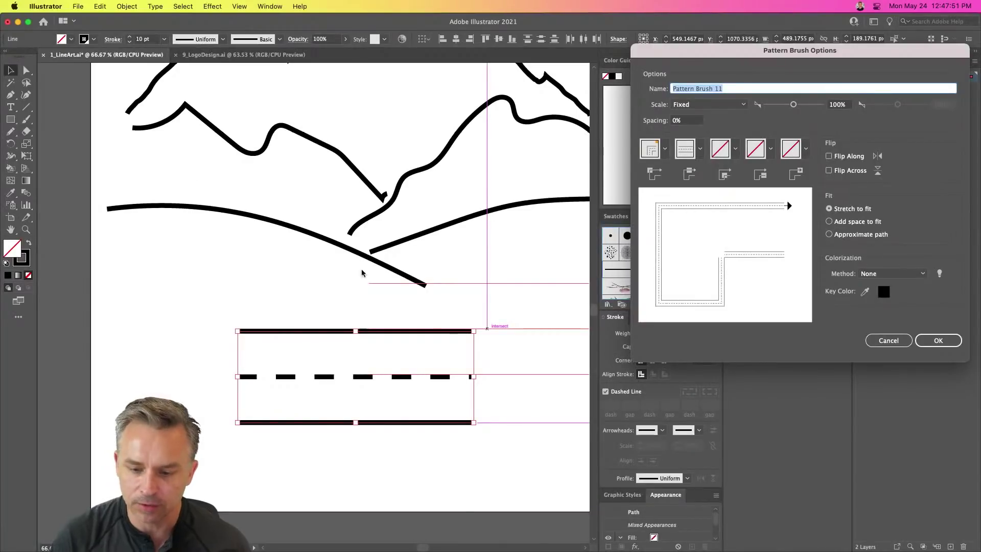
Give the pattern brush an Auto-Centered inner corner tile and name it road brush
mouse_move(666, 55)
mouse_down()
mouse_move(357, 108)
mouse_move(516, 130)
mouse_up()
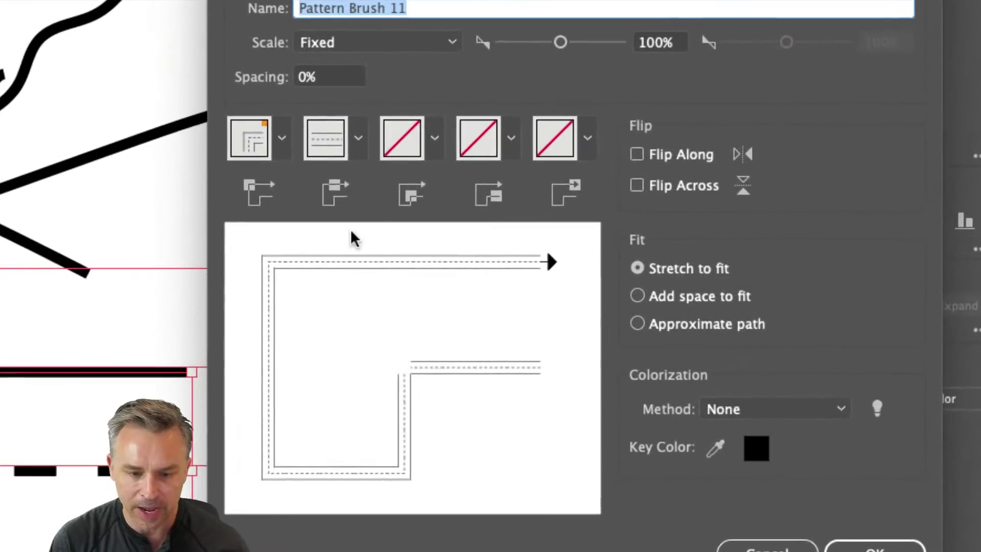
click(434, 138)
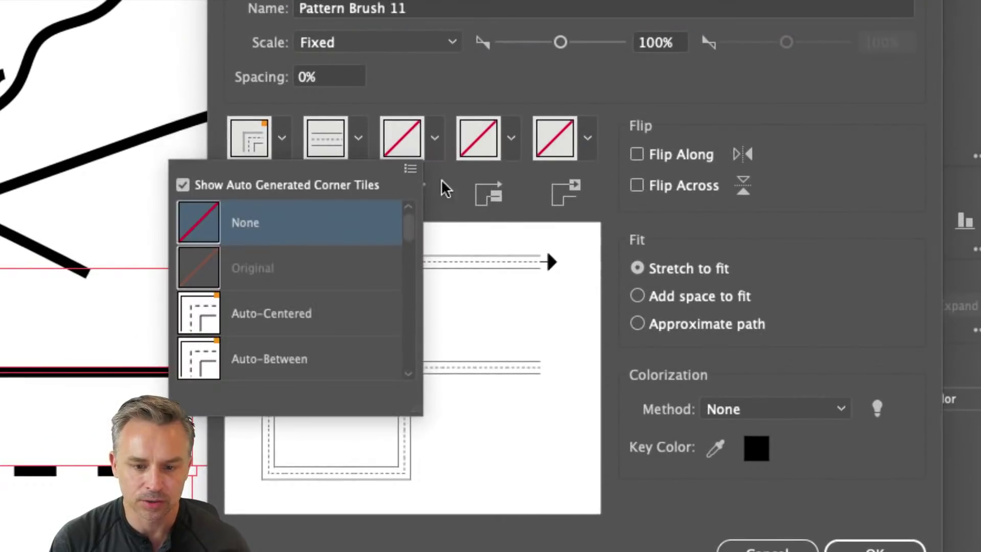
click(256, 327)
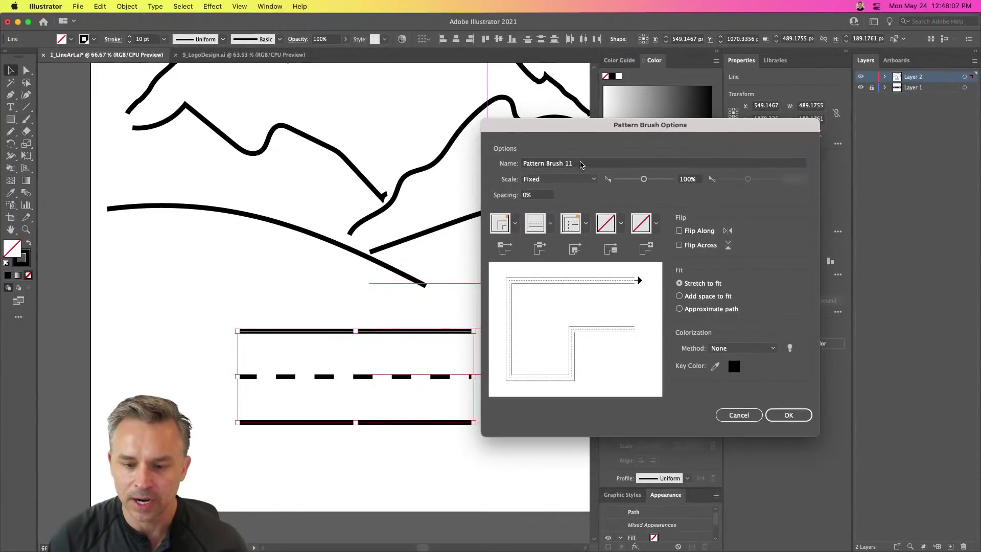
triple_click(580, 163)
text(raa)
text(d brush)
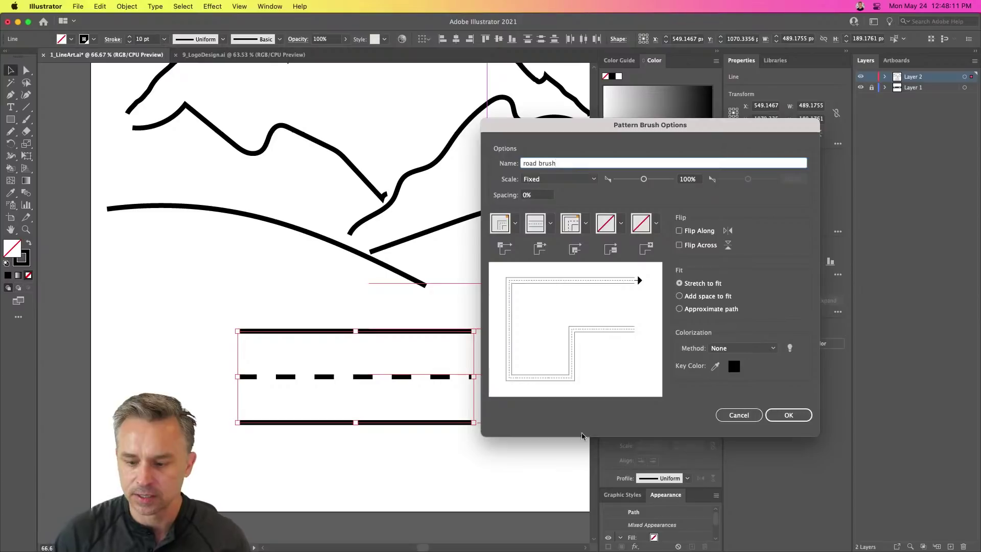
click(807, 419)
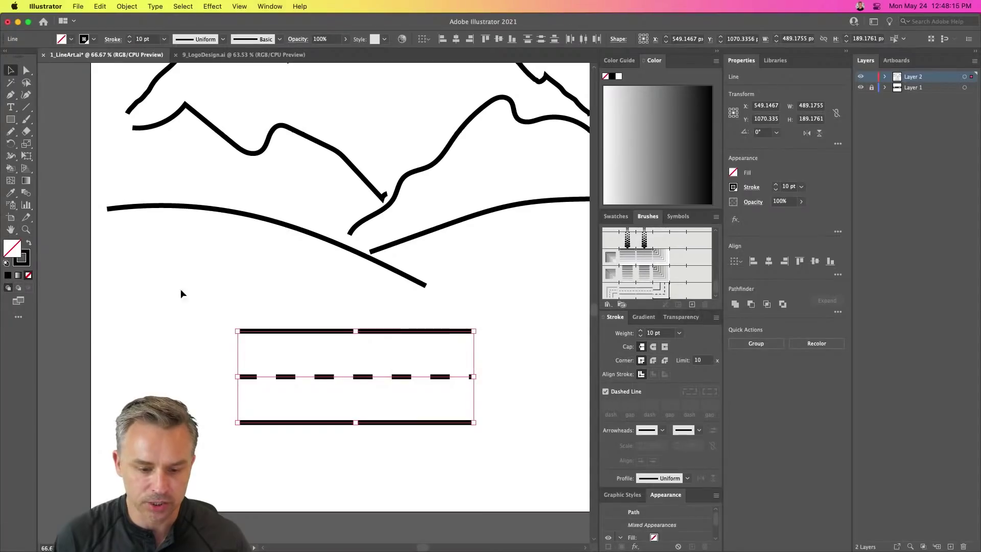
Move the three road lines off the artboard to its left side and deselect them
drag(425, 330, 259, 435)
drag(432, 336, 85, 323)
click(209, 360)
scroll(142, 333, right, 3)
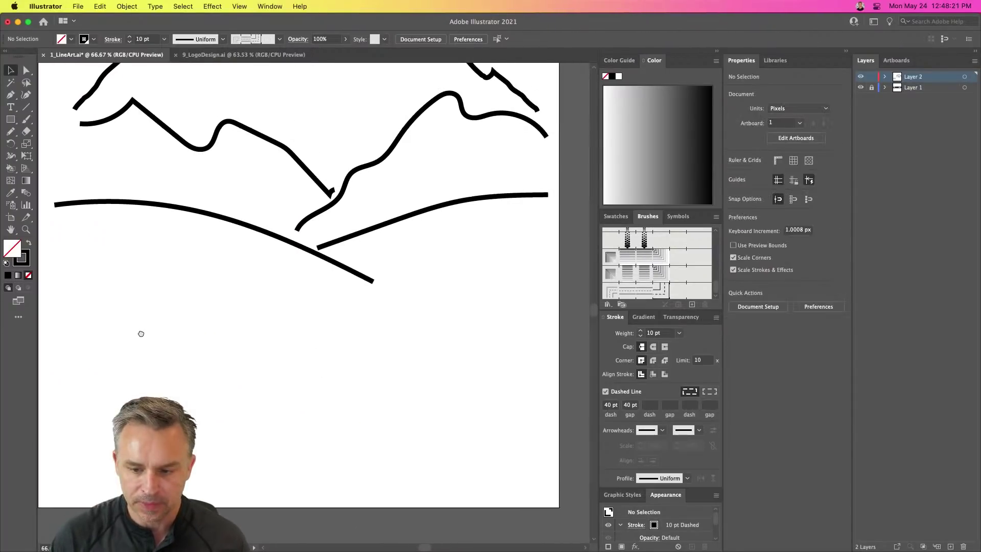
Draw a wavy Pencil path below the hills with the road brush and set its stroke to 0.5 pt
click(637, 291)
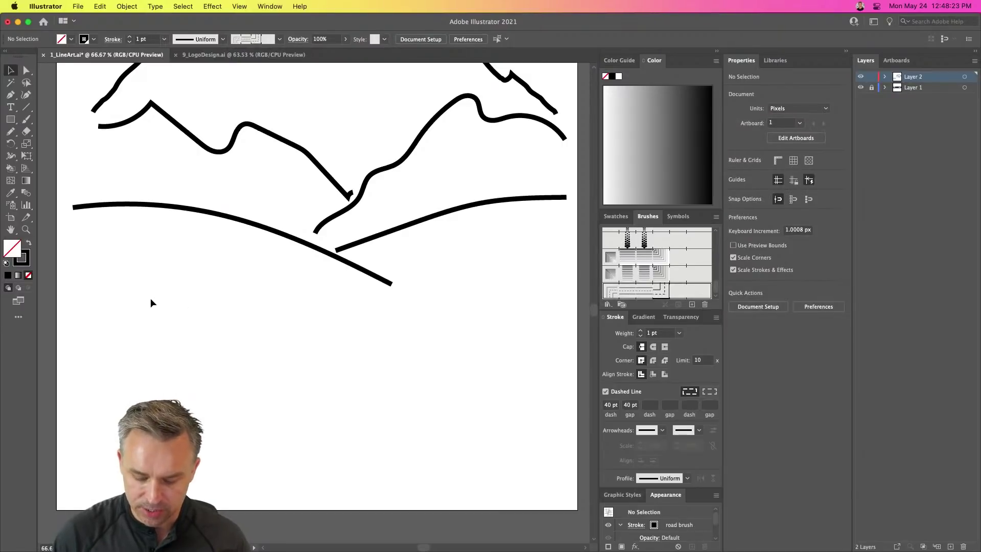
click(10, 132)
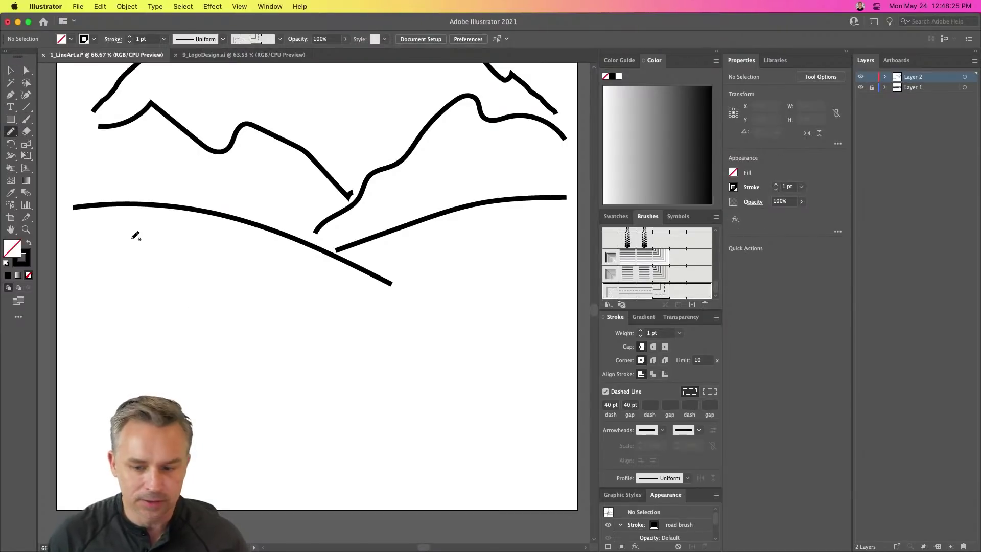
mouse_move(107, 317)
mouse_down()
mouse_move(294, 418)
mouse_move(462, 348)
mouse_move(532, 369)
mouse_up()
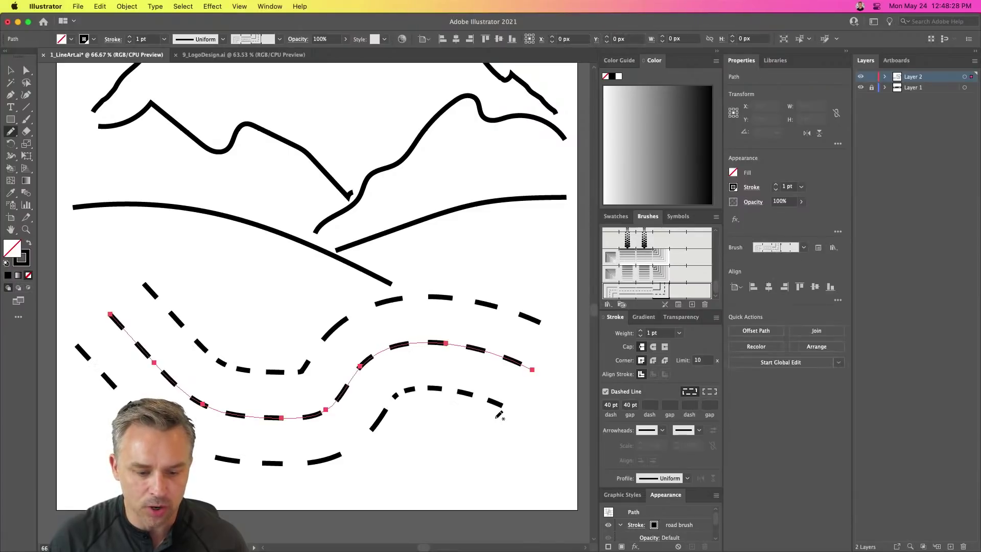
click(130, 42)
click(130, 42)
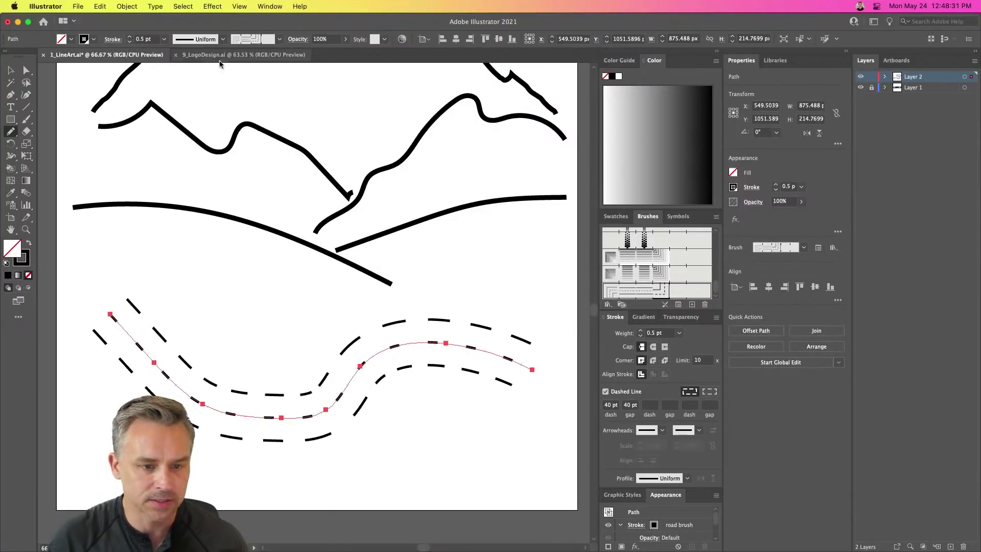
Reset the wavy path's stroke to remove the dashing, with the road brush at 0.5 pt
click(654, 276)
click(655, 293)
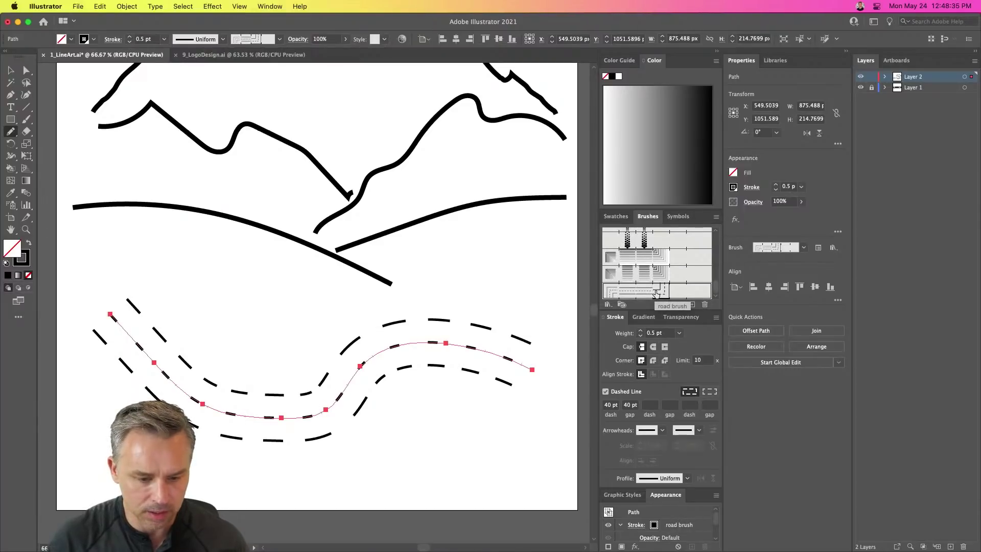
click(130, 42)
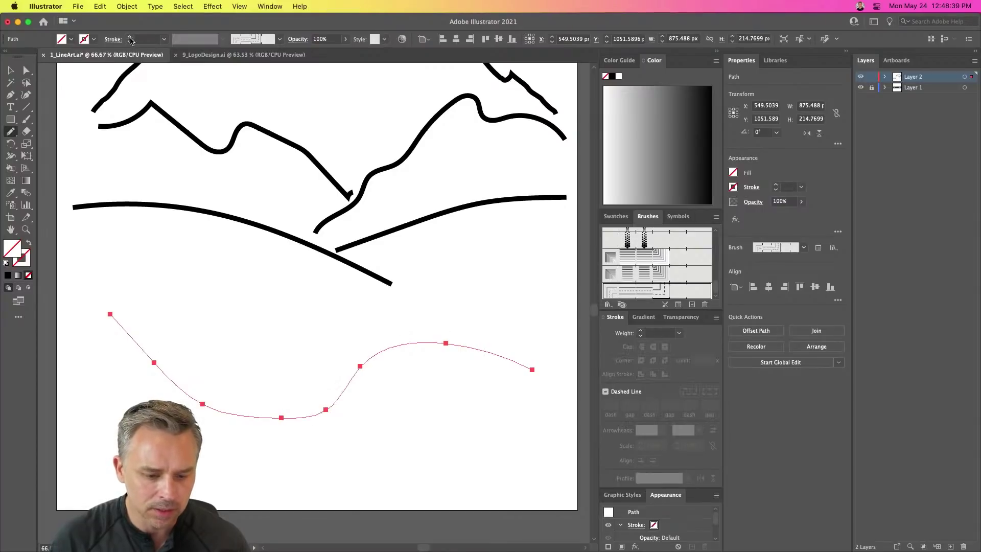
click(130, 39)
click(131, 40)
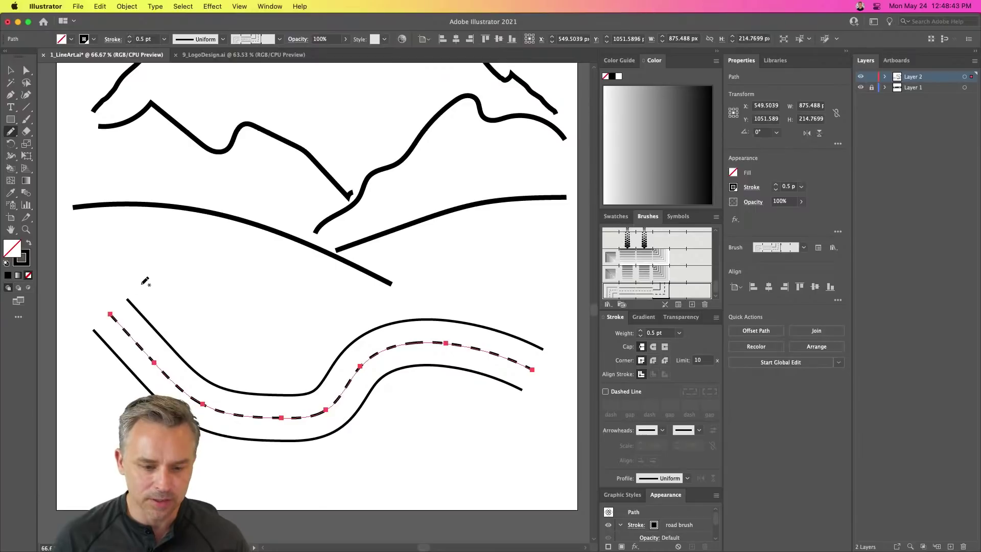
Delete the wavy road path and all the mountain and hill lines from the artboard
key(super+minus)
scroll(291, 280, up, 5)
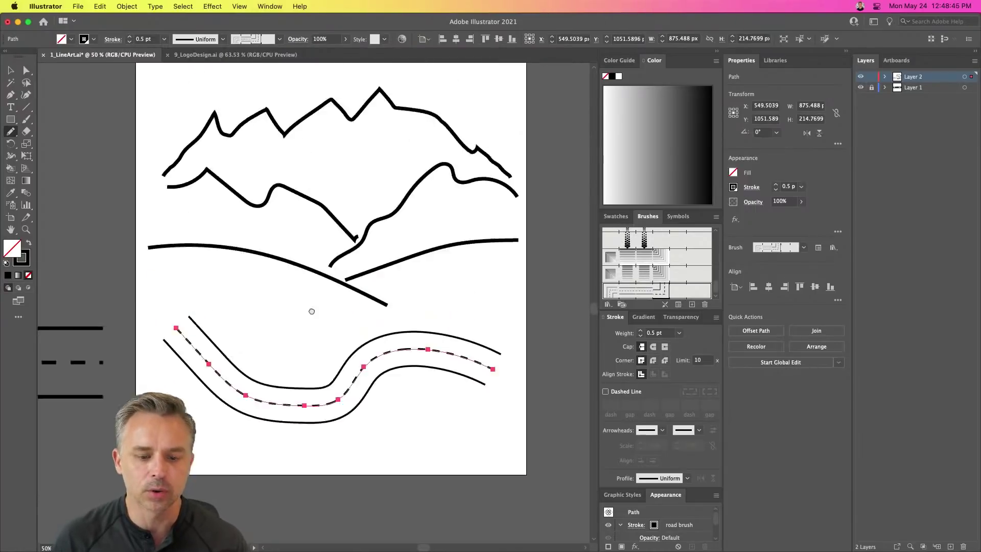
scroll(314, 339, down, 3)
key(Delete)
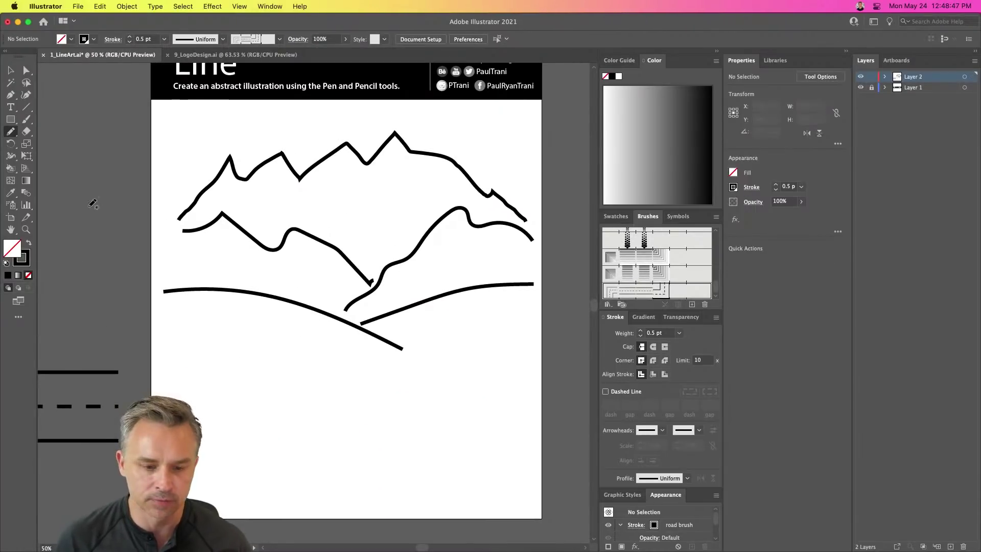
click(12, 70)
drag(130, 141, 518, 368)
key(Delete)
Draw a long looping Pencil path across the artboard and apply the road brush with a 0.25 pt stroke
click(10, 132)
mouse_move(216, 206)
mouse_down()
mouse_move(464, 199)
mouse_move(307, 297)
mouse_move(470, 348)
mouse_move(327, 452)
mouse_move(274, 369)
mouse_move(402, 318)
mouse_move(288, 197)
mouse_move(236, 308)
mouse_move(398, 303)
mouse_move(508, 364)
mouse_move(457, 452)
mouse_move(489, 472)
mouse_up()
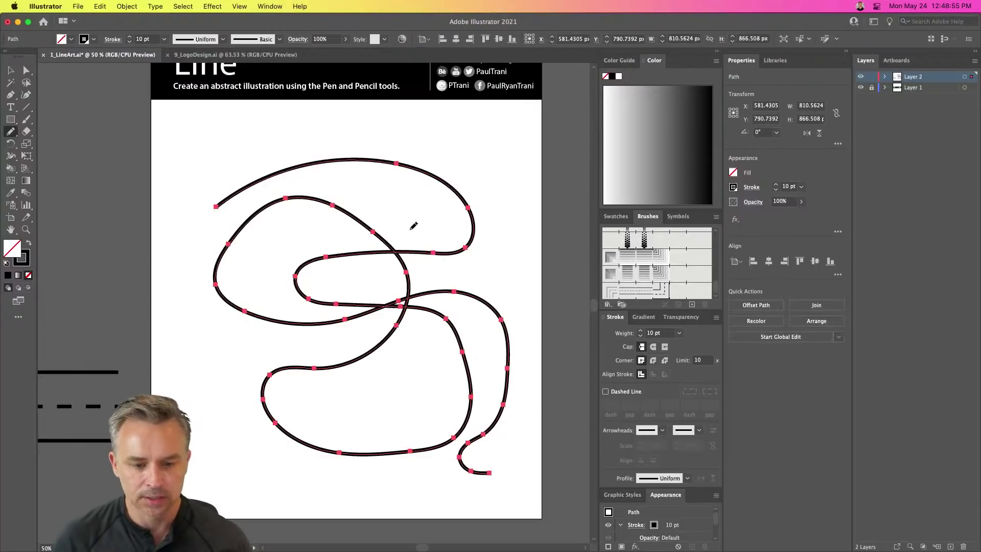
click(639, 292)
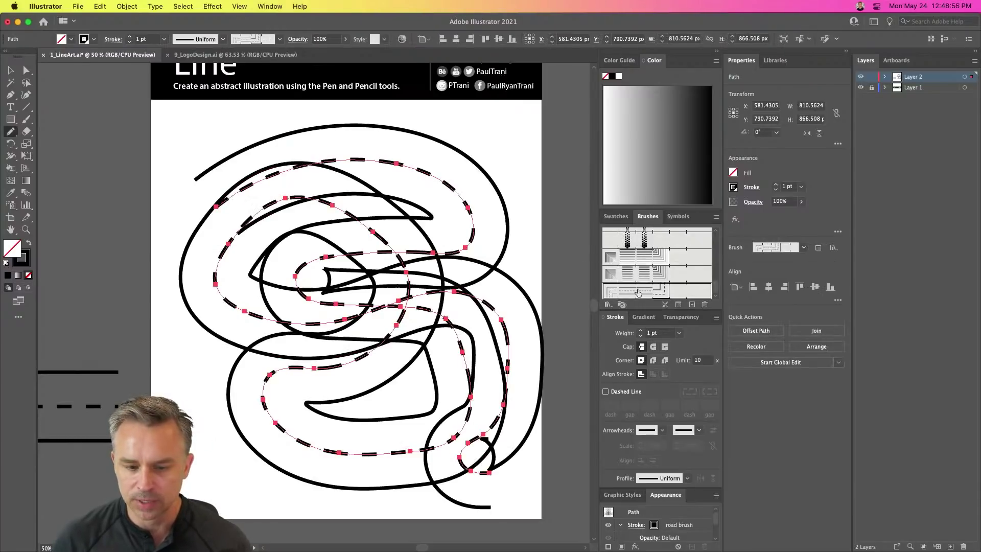
click(128, 42)
click(129, 42)
click(128, 41)
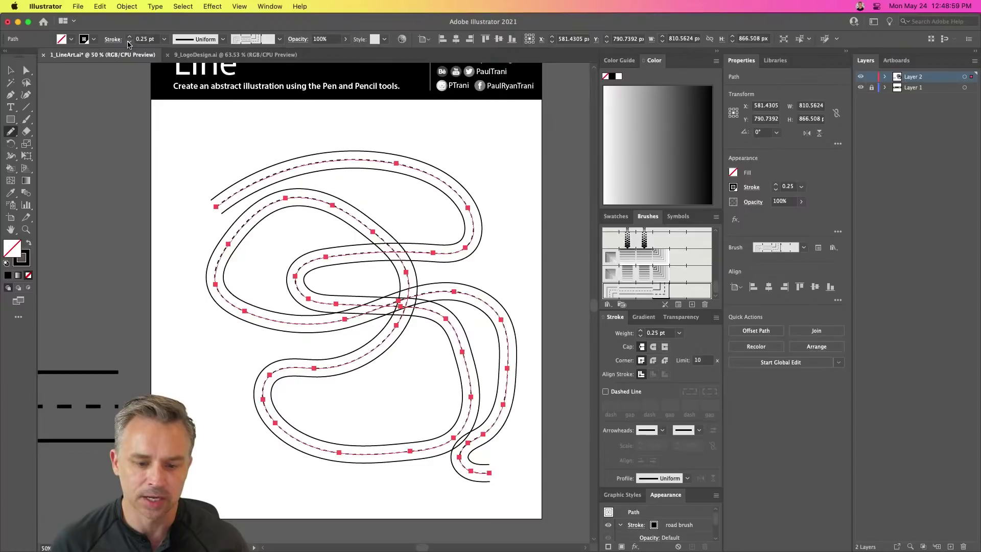
Redraw the looping path twice with the Pencil, ending with an S-shaped winding road down the artboard
mouse_move(229, 198)
mouse_down()
mouse_move(297, 147)
mouse_move(357, 210)
mouse_move(260, 379)
mouse_move(441, 378)
mouse_move(321, 275)
mouse_move(381, 318)
mouse_move(478, 204)
mouse_move(504, 291)
mouse_move(467, 353)
mouse_move(403, 386)
mouse_move(420, 434)
mouse_up()
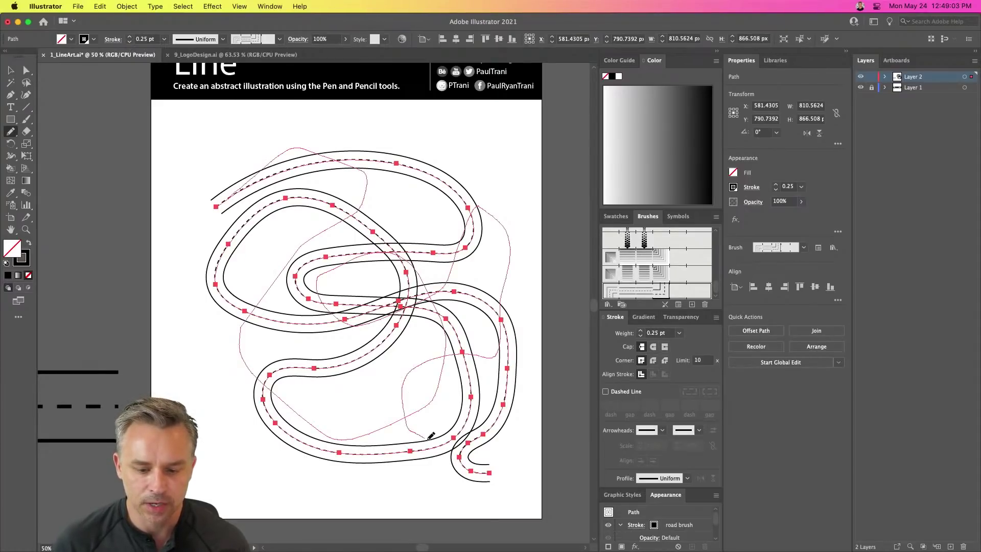
drag(499, 479, 503, 483)
scroll(328, 263, left, 2)
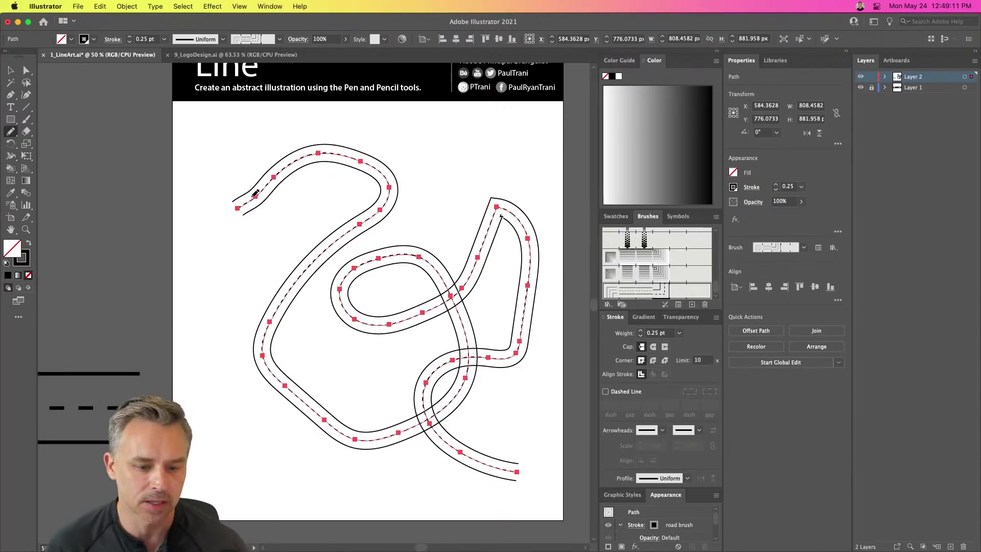
mouse_move(256, 194)
mouse_down()
mouse_move(322, 150)
mouse_move(410, 192)
mouse_move(281, 270)
mouse_move(442, 249)
mouse_move(473, 363)
mouse_move(332, 365)
mouse_move(461, 442)
mouse_up()
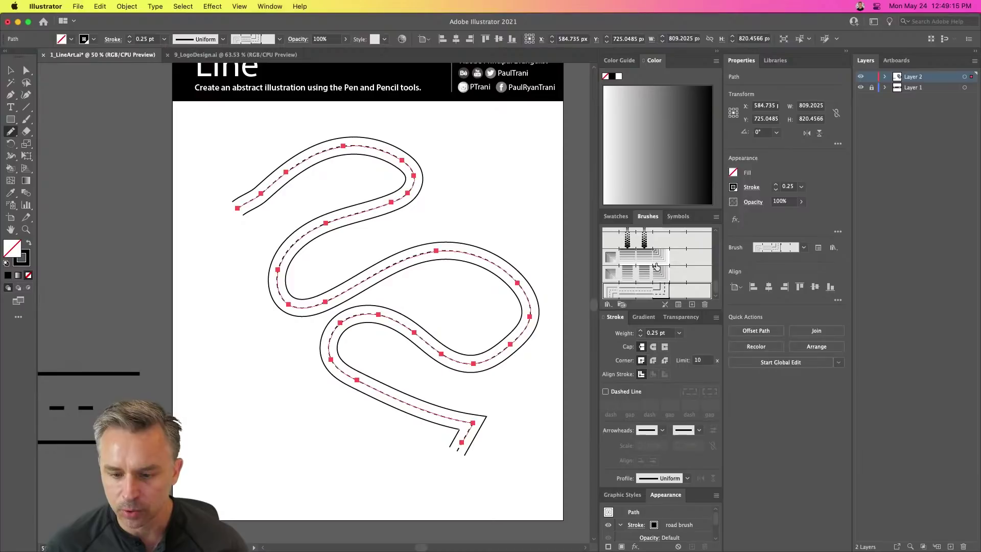
Apply the black-and-white dotted Hue Shift 5 brush to the winding path, trying Tint 2 and Tint 1 on the way
scroll(656, 267, up, 3)
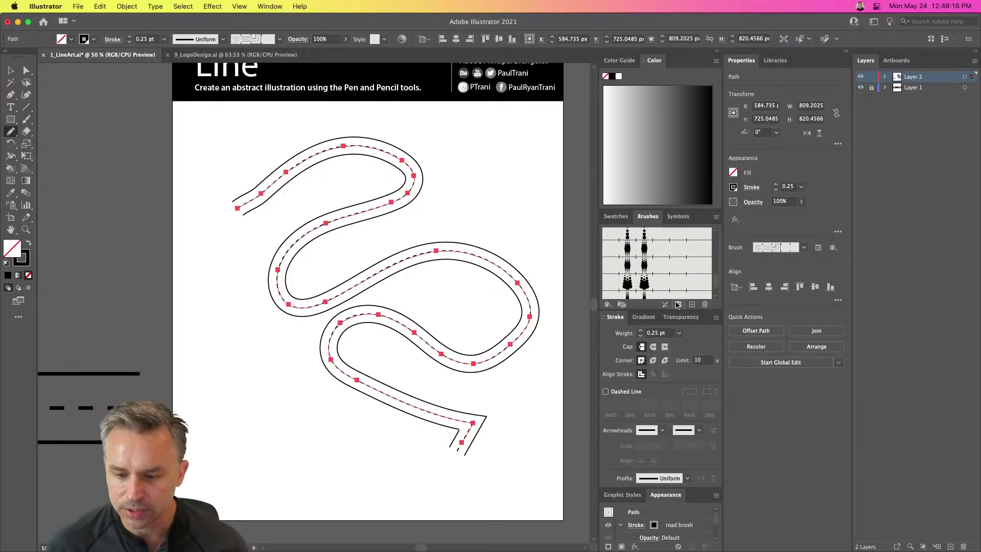
double_click(676, 63)
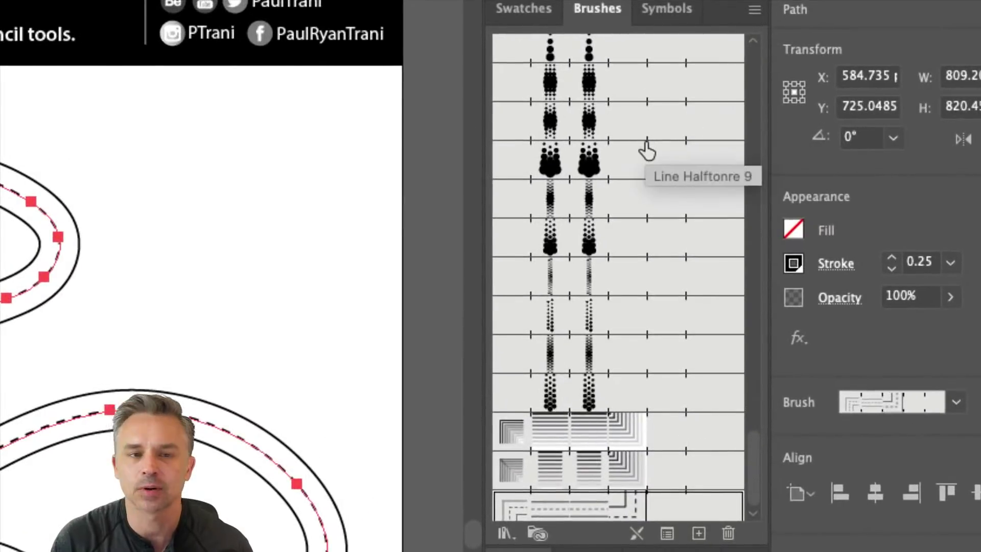
scroll(645, 143, down, 10)
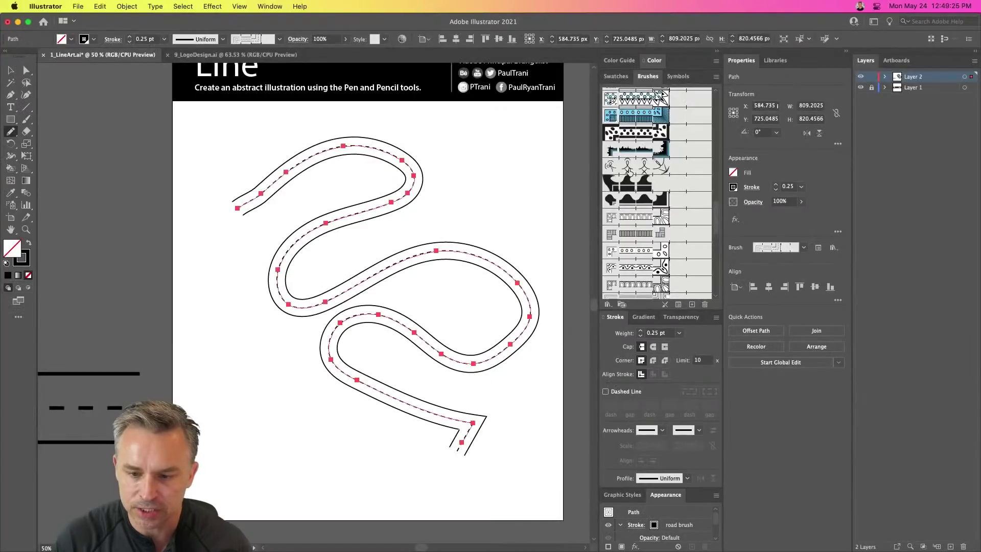
click(555, 227)
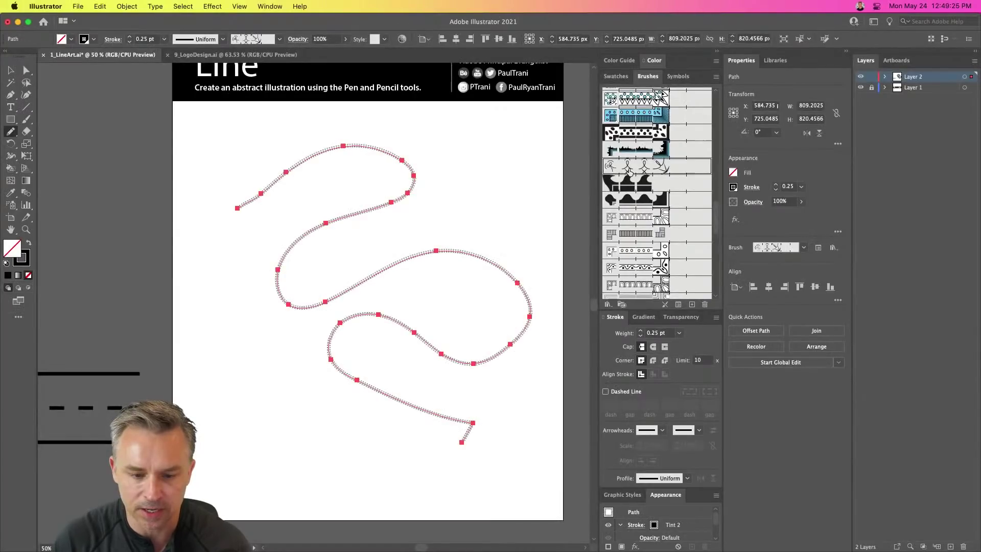
click(634, 183)
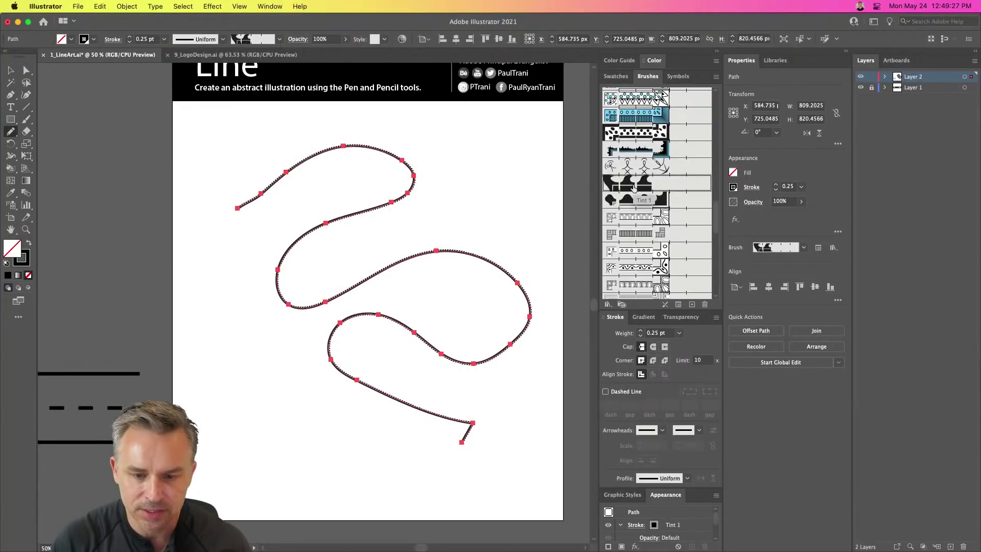
scroll(634, 186, up, 5)
click(636, 266)
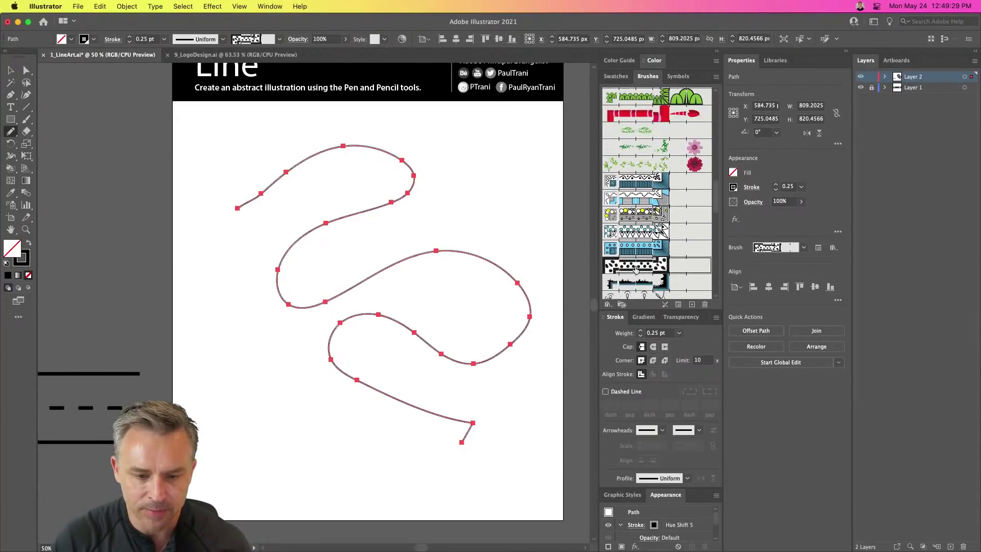
Set the winding path's stroke to 4 pt and switch it to the light-blue wave pattern brush
click(129, 37)
click(129, 36)
click(129, 37)
click(128, 36)
click(129, 37)
click(129, 36)
click(628, 197)
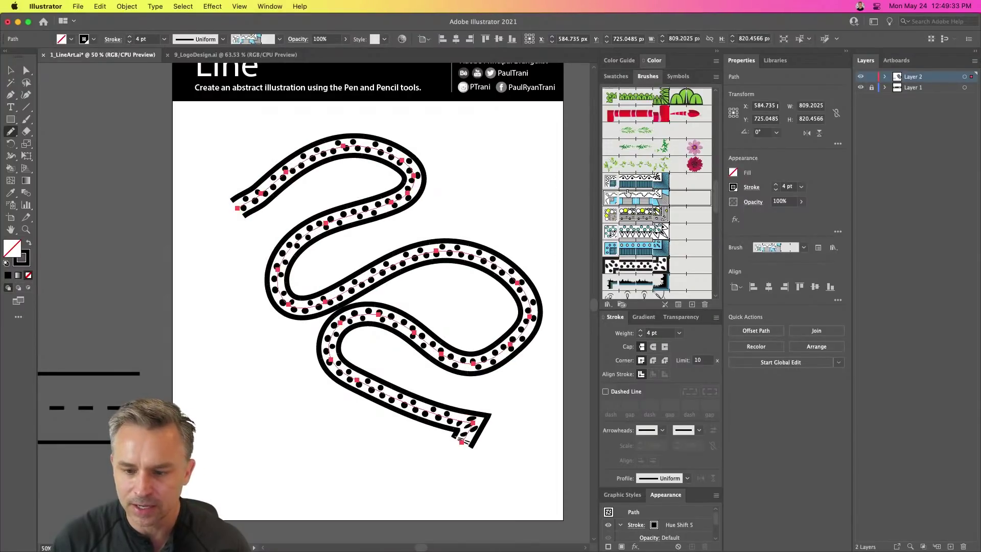
Apply the Tint 4 brush to the winding path with a 3 pt stroke, trying Hue Shift 2 and Hue Shift 3 on the way
click(636, 217)
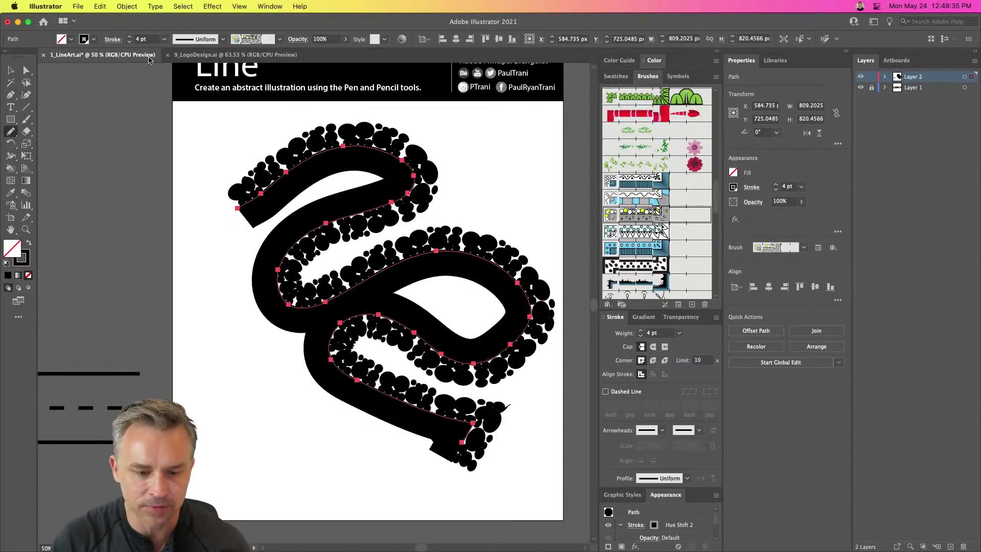
click(129, 37)
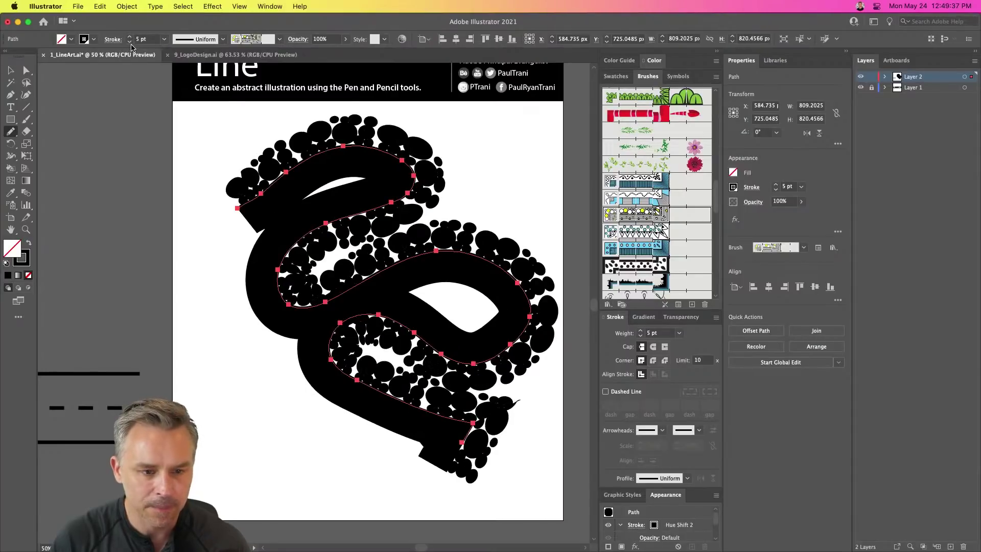
click(129, 42)
click(637, 231)
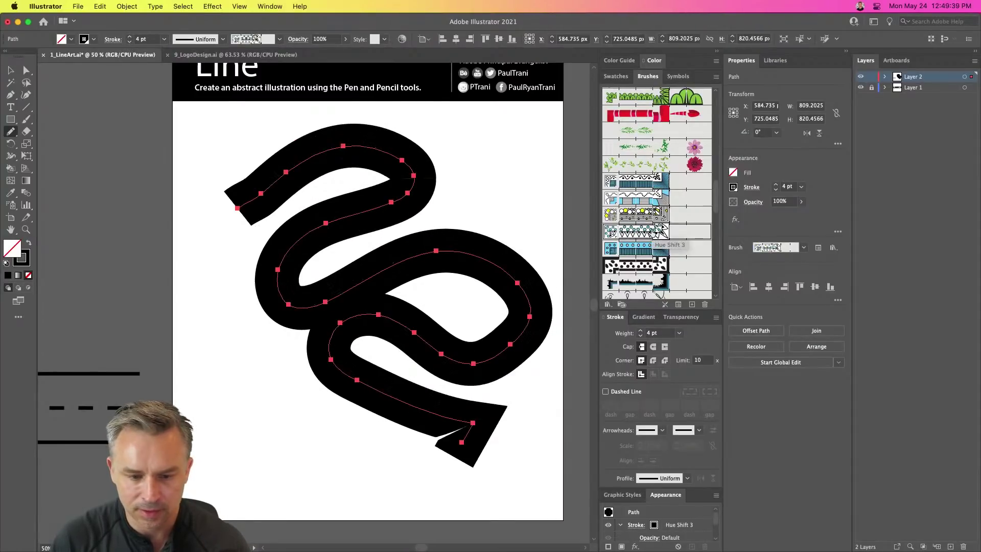
click(629, 186)
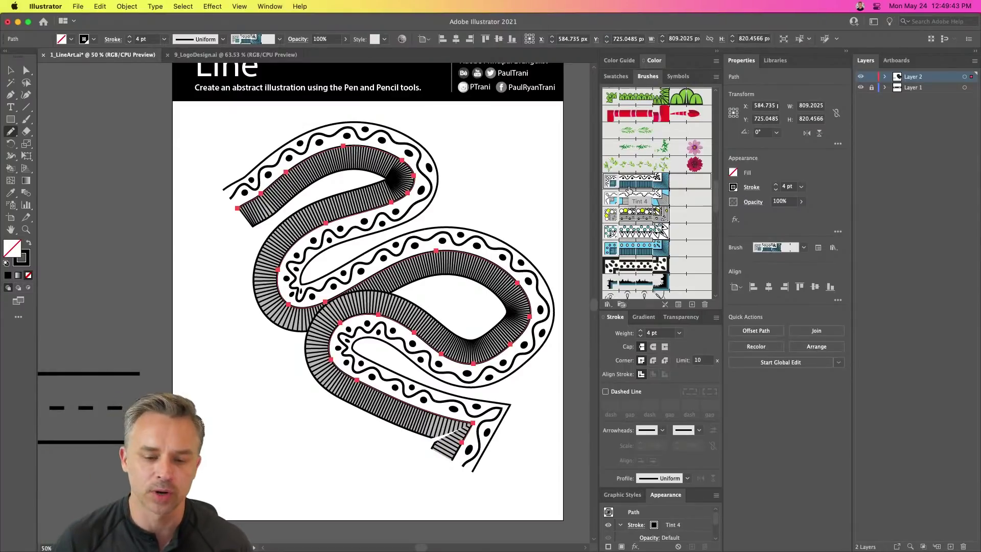
click(129, 44)
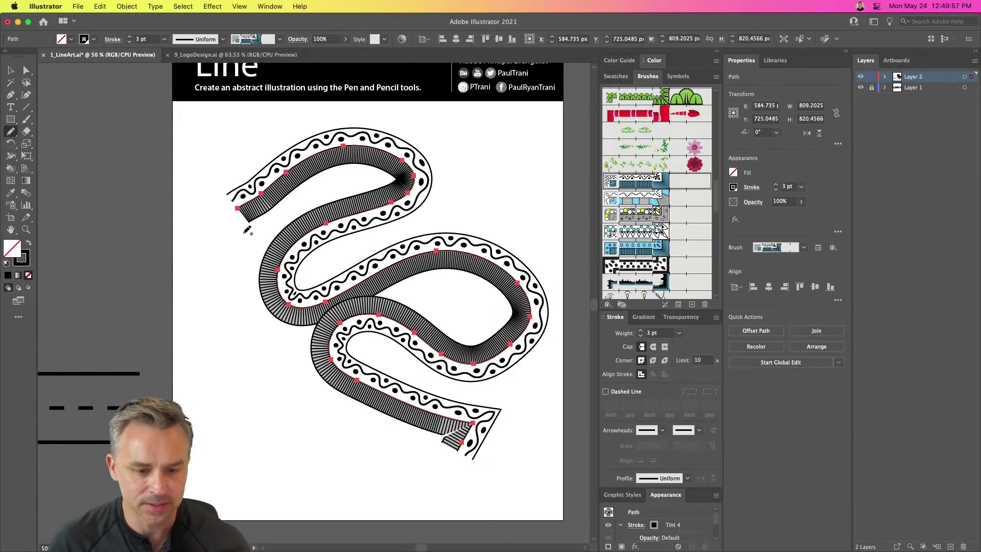
Replace the winding paths with two overlapping looping Pencil paths, about 809 × 872 px and 733 × 979 px
mouse_move(412, 219)
mouse_down()
mouse_move(230, 311)
mouse_move(360, 375)
mouse_move(451, 250)
mouse_move(366, 325)
mouse_move(489, 411)
mouse_move(342, 422)
mouse_move(293, 403)
mouse_up()
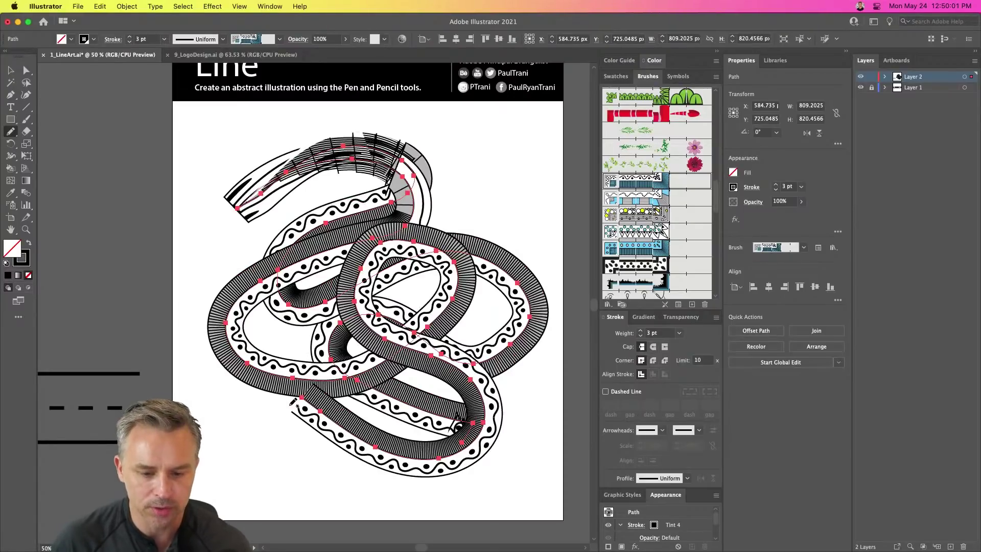
key(Delete)
mouse_move(244, 202)
mouse_down()
mouse_move(350, 154)
mouse_move(374, 192)
mouse_move(286, 237)
mouse_move(469, 256)
mouse_move(459, 443)
mouse_move(224, 399)
mouse_move(358, 311)
mouse_move(475, 451)
mouse_move(514, 466)
mouse_up()
mouse_move(453, 145)
mouse_down()
mouse_move(481, 261)
mouse_move(245, 353)
mouse_move(411, 337)
mouse_move(474, 502)
mouse_up()
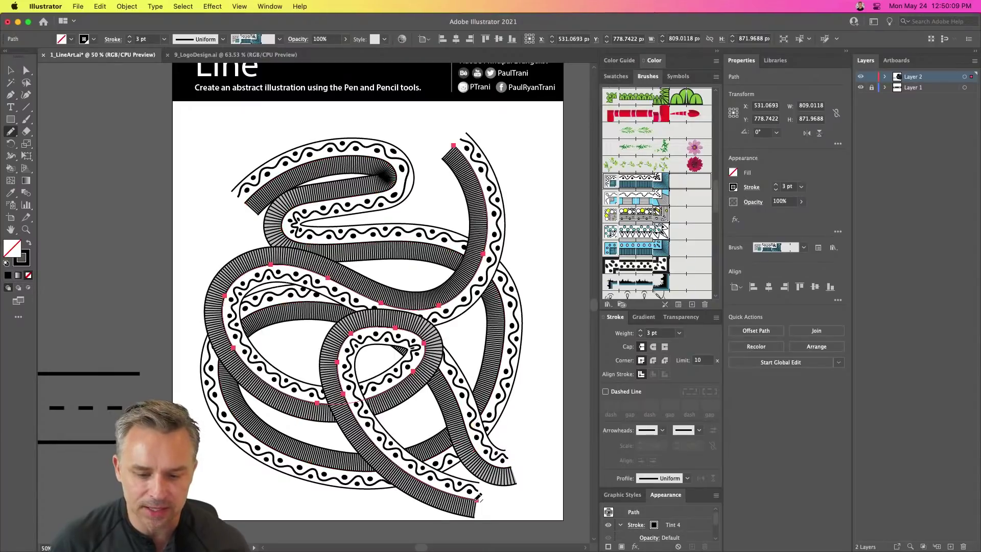
Apply the Hue Shift 1 brush to the second looping path and set its stroke colour to CMYK Red
click(632, 201)
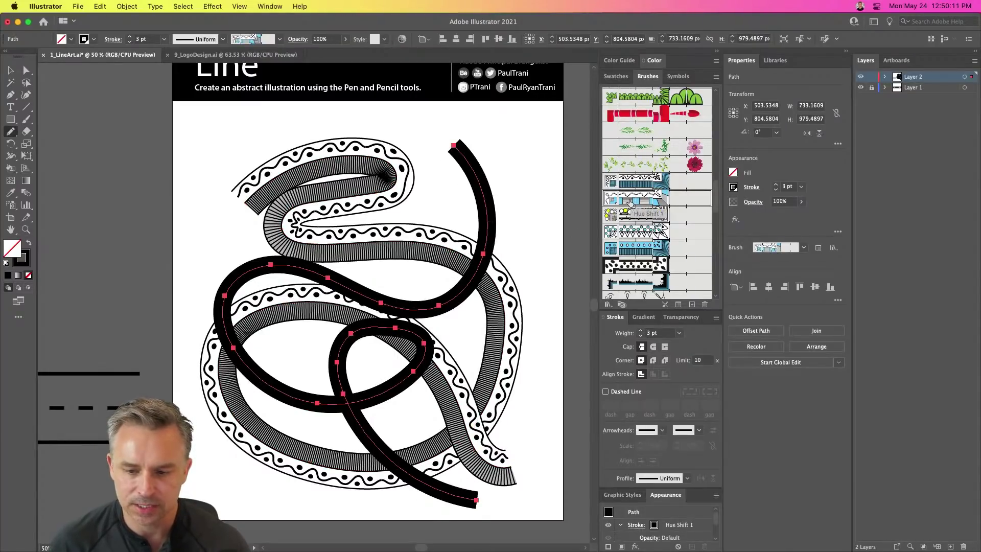
click(26, 255)
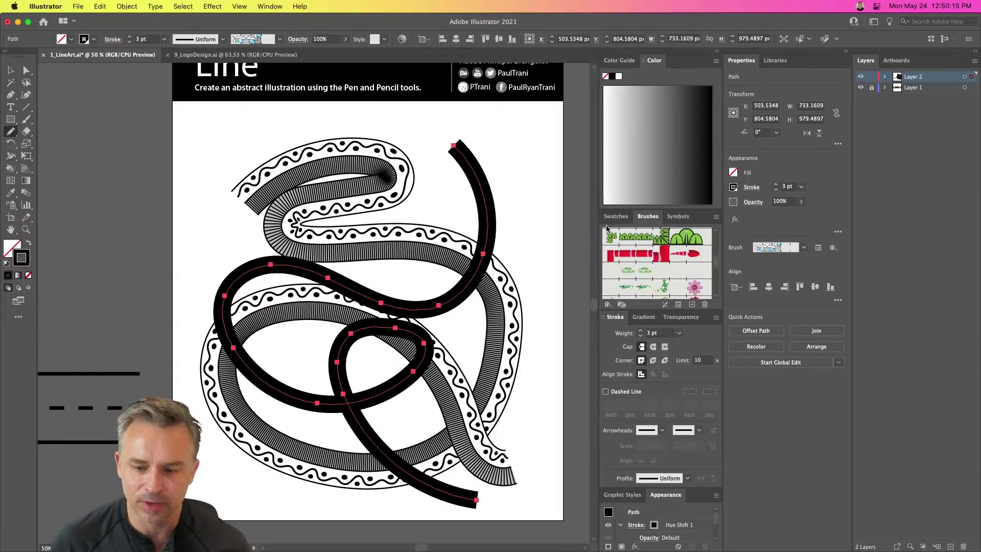
click(622, 61)
click(655, 60)
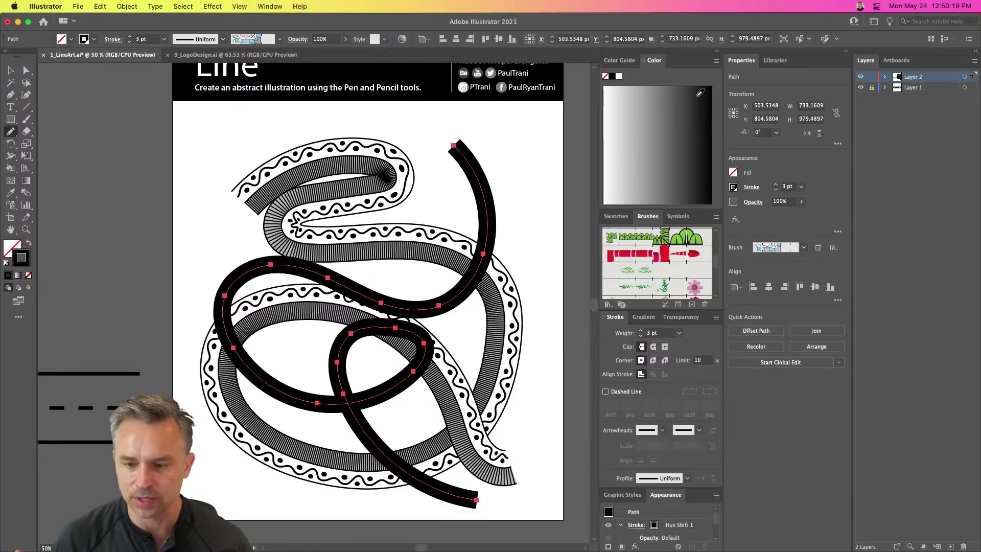
click(734, 188)
click(651, 224)
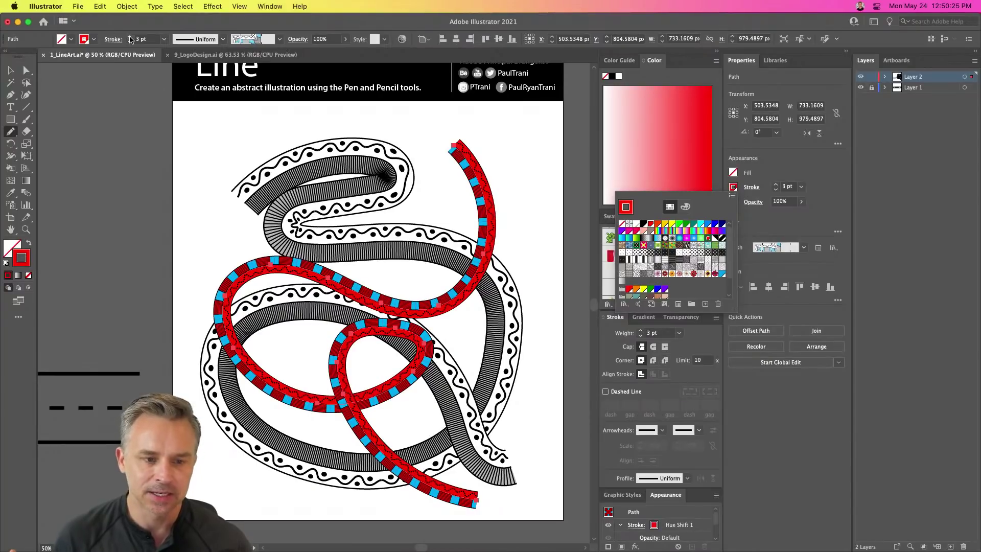
key(Escape)
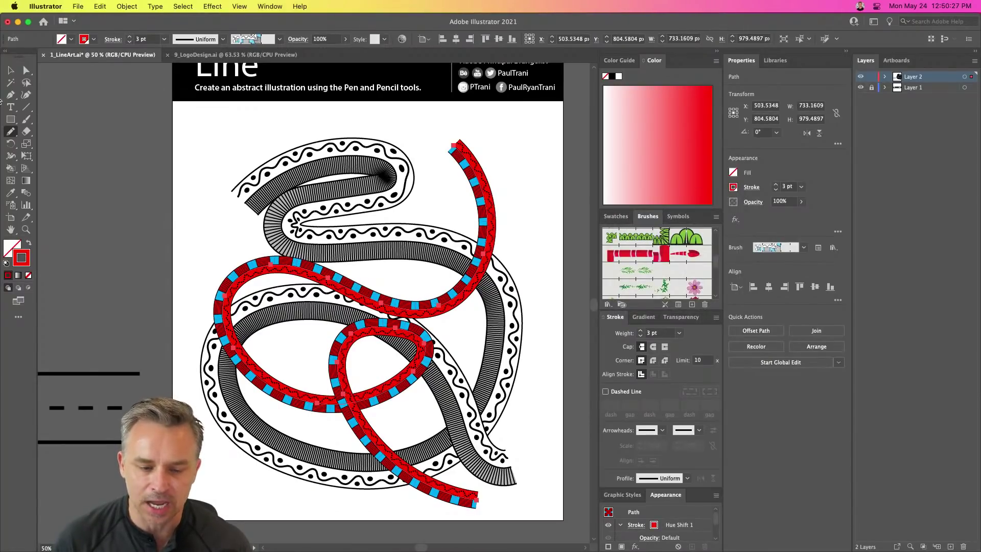
Recolour the Tint 4 looping path's stroke to CMYK Red, trying cyan on the way, and deselect it
click(10, 70)
click(293, 174)
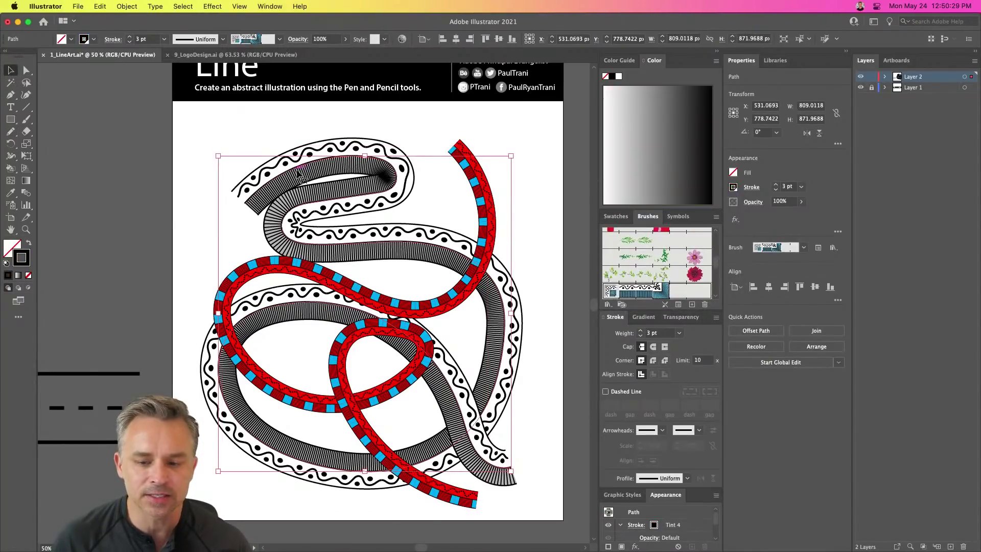
click(733, 188)
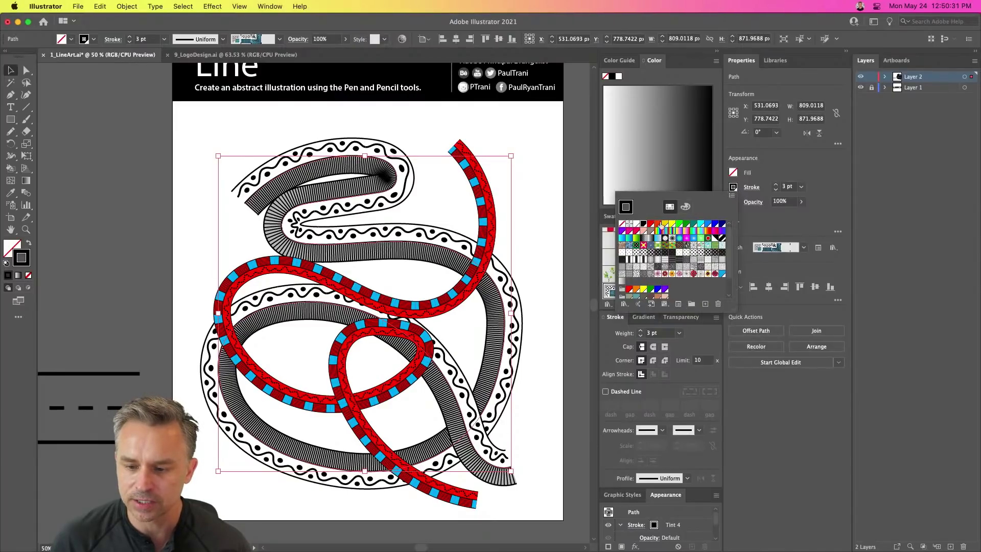
click(701, 225)
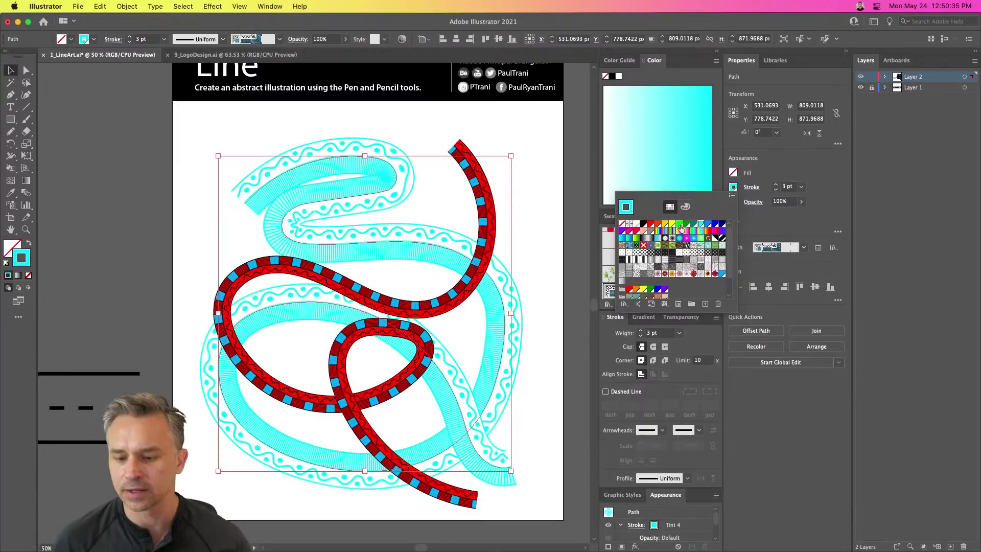
click(651, 224)
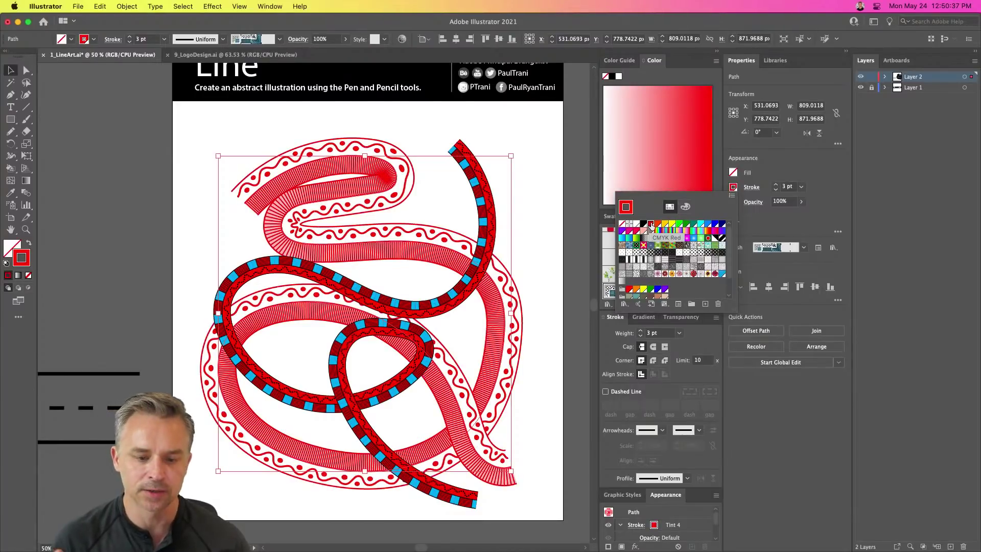
click(185, 189)
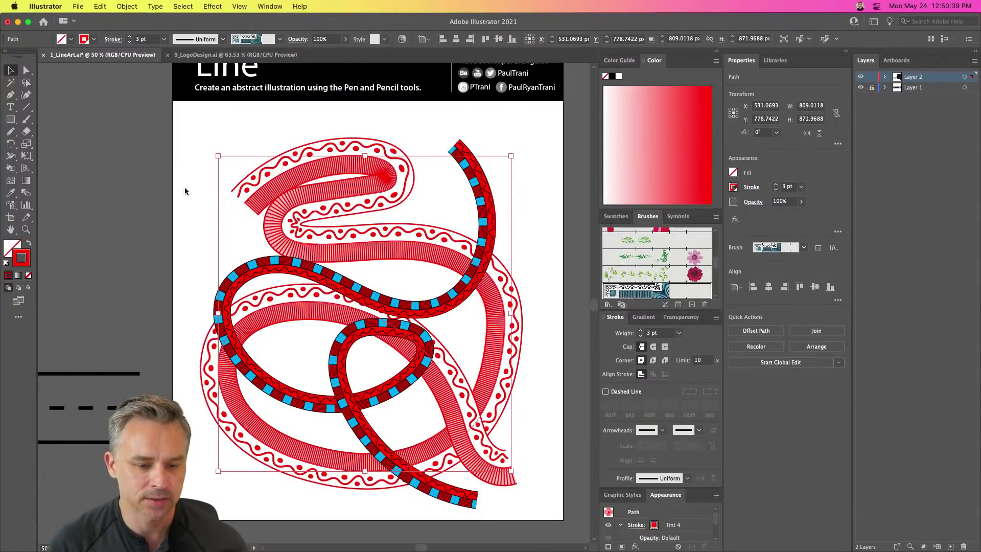
click(185, 186)
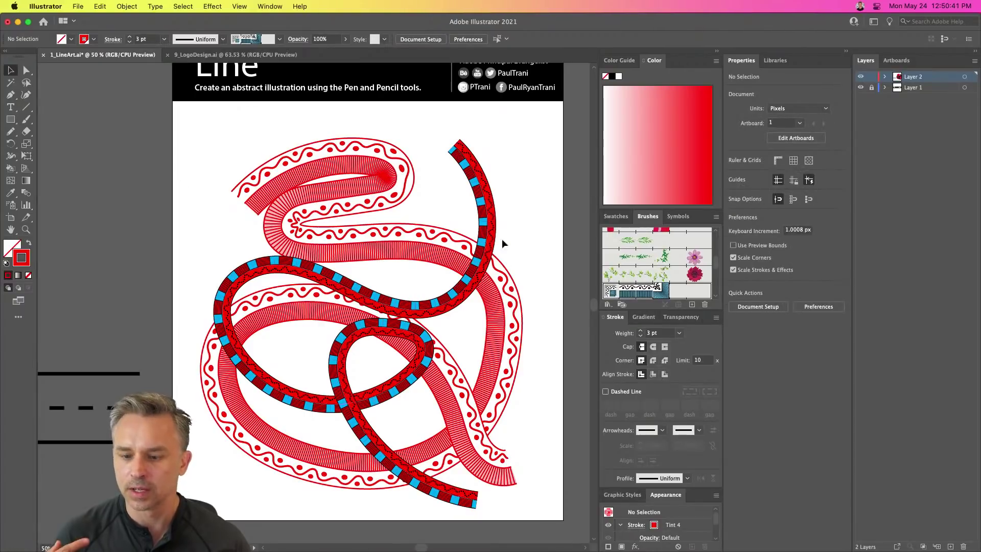
Collapse the stroke settings, enlarge the brush list, and browse further pattern brushes with both paths selected
double_click(708, 319)
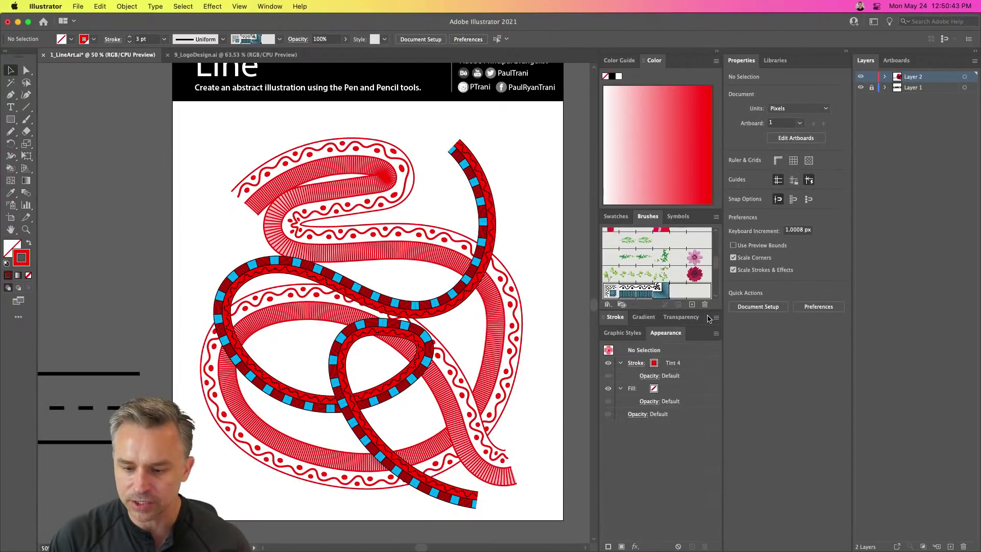
drag(695, 310, 691, 473)
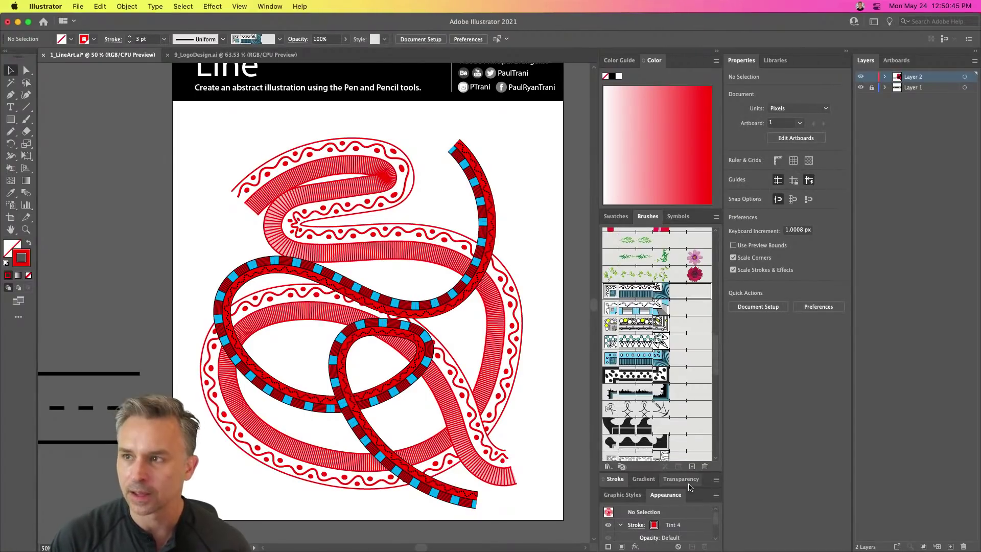
mouse_move(196, 137)
mouse_down()
mouse_move(255, 261)
mouse_move(480, 473)
mouse_move(530, 488)
mouse_up()
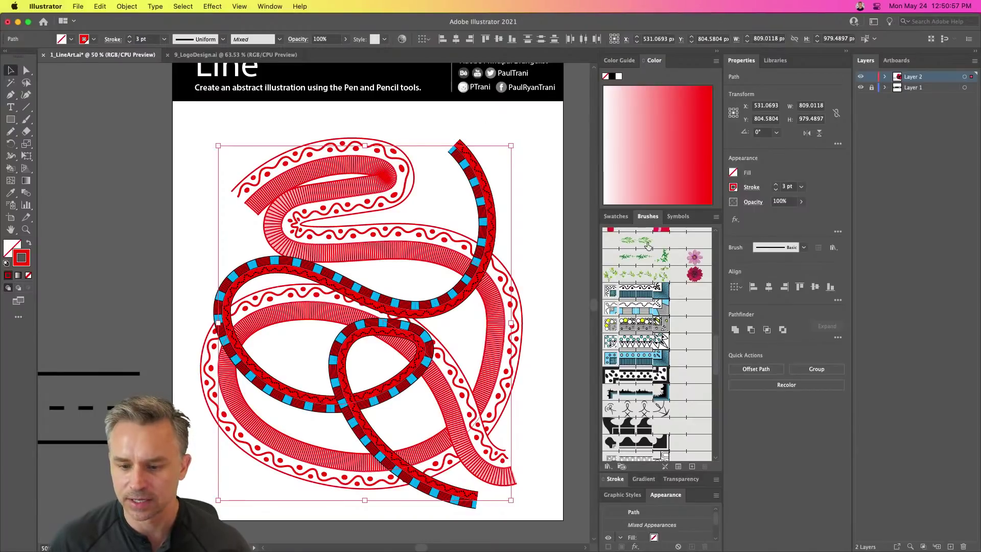
scroll(651, 283, down, 8)
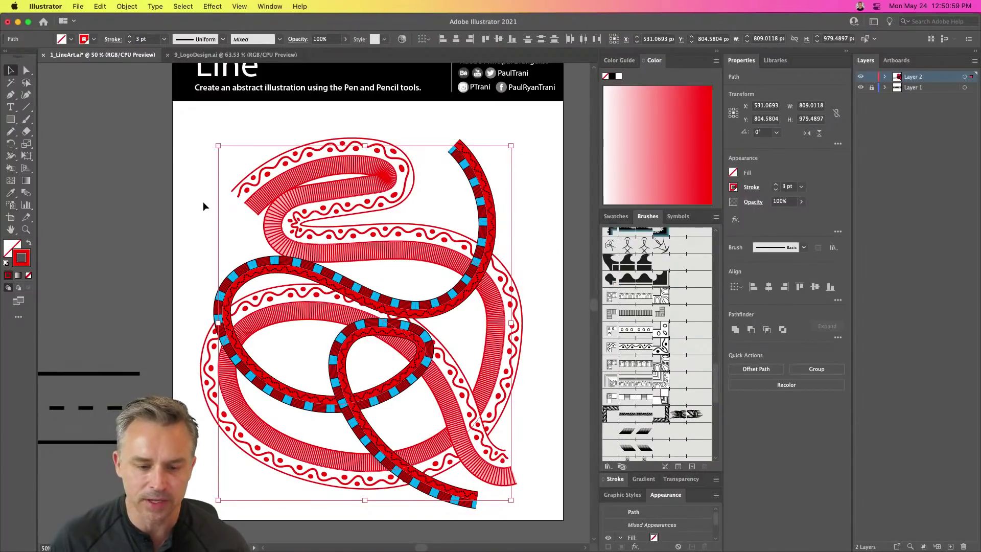
Try the Hue Shift 5 and Hue Shift 2 brushes on the first looping path with a black stroke
click(287, 174)
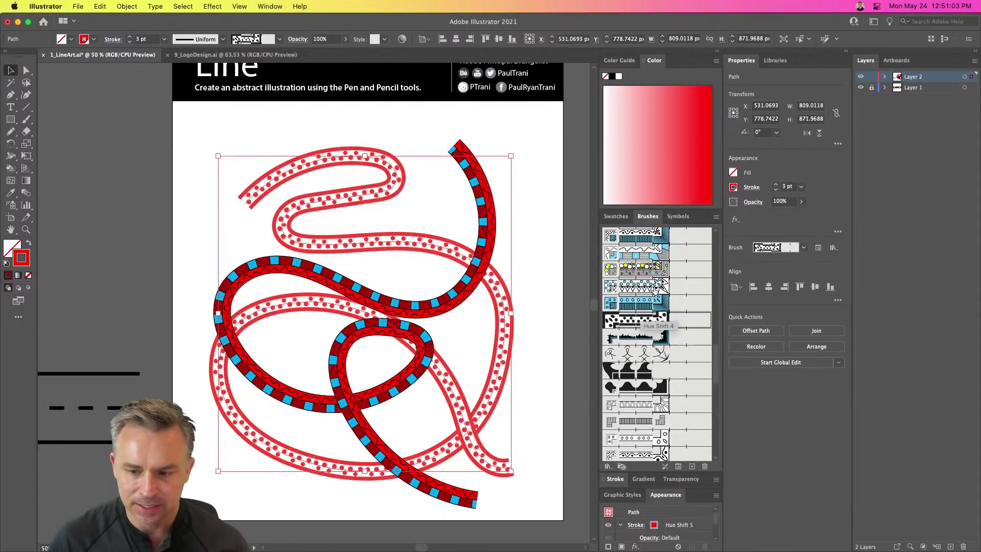
click(734, 187)
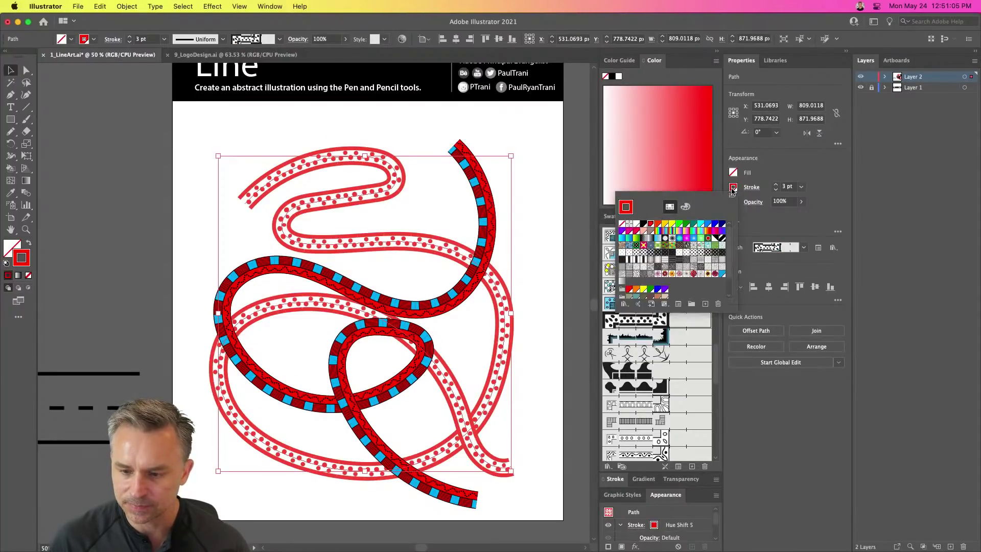
click(644, 223)
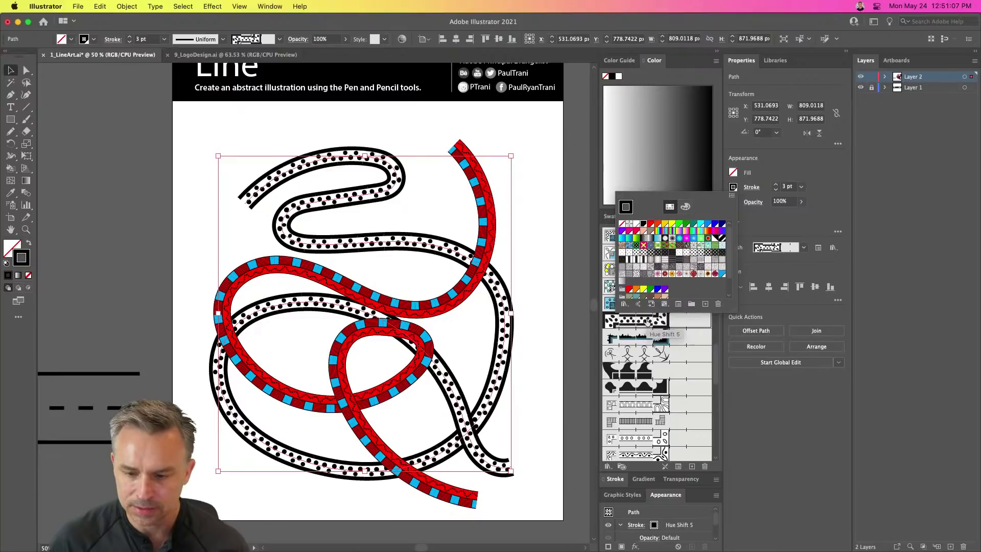
click(623, 321)
click(634, 268)
Apply the Hue Shift 3 brush to the first looping path, set its stroke colour to CMYK Red, and deselect it
click(635, 287)
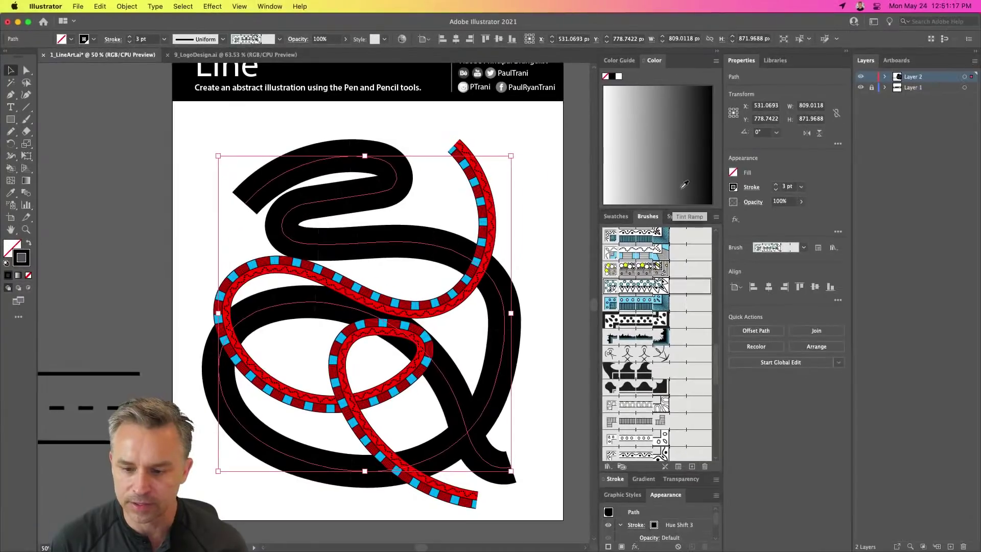
click(748, 188)
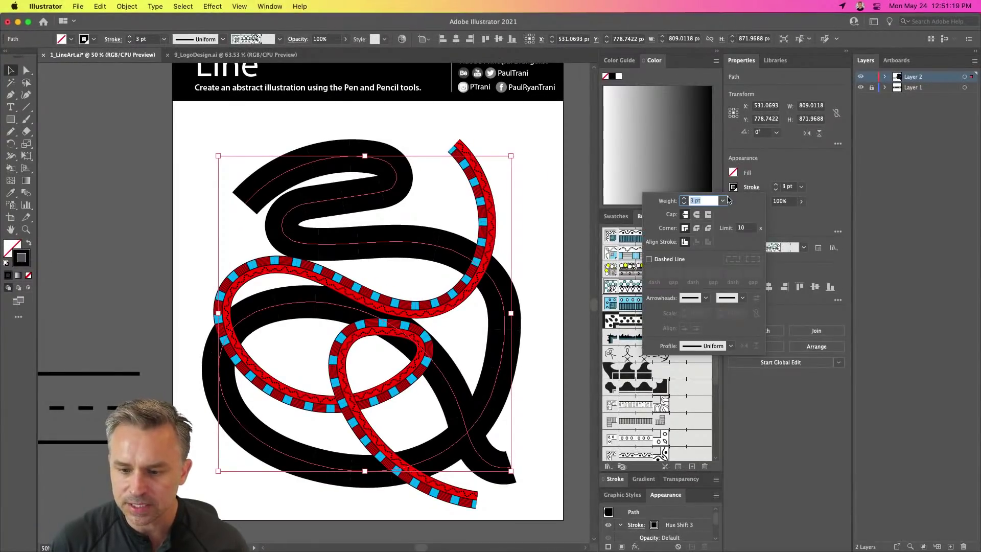
click(734, 187)
click(651, 224)
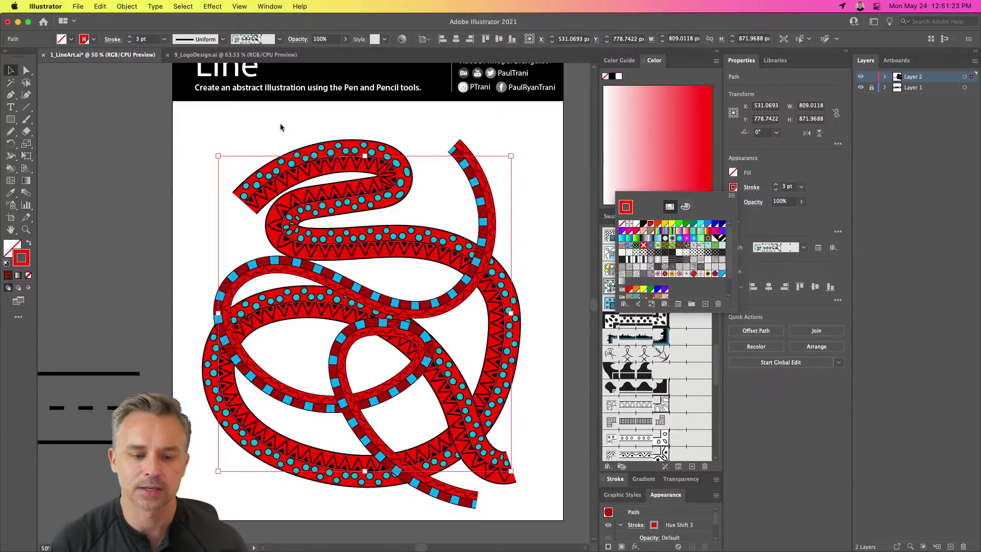
click(280, 126)
click(230, 131)
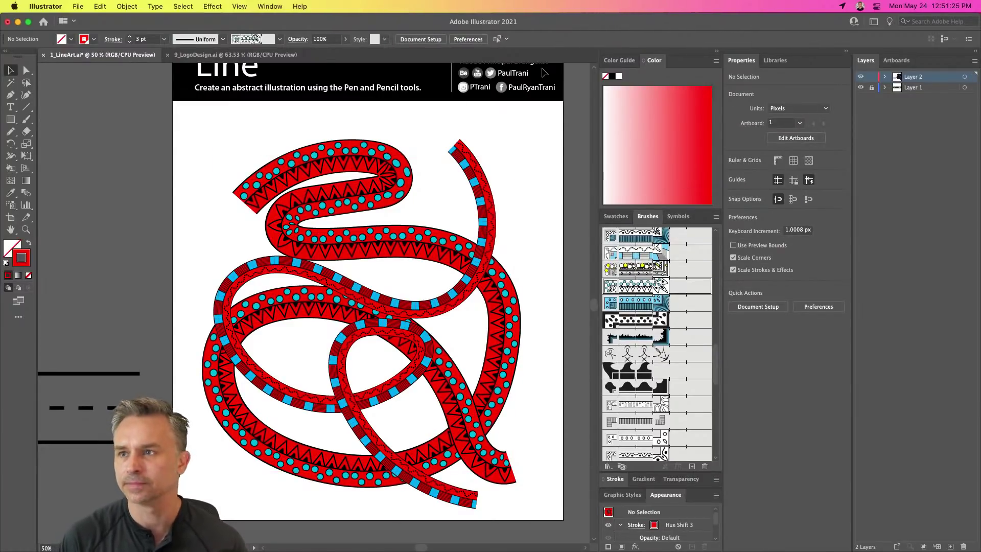
Select the path with the Hue Shift 3 brush and examine the variable width profiles available for its stroke
scroll(437, 97, up, 2)
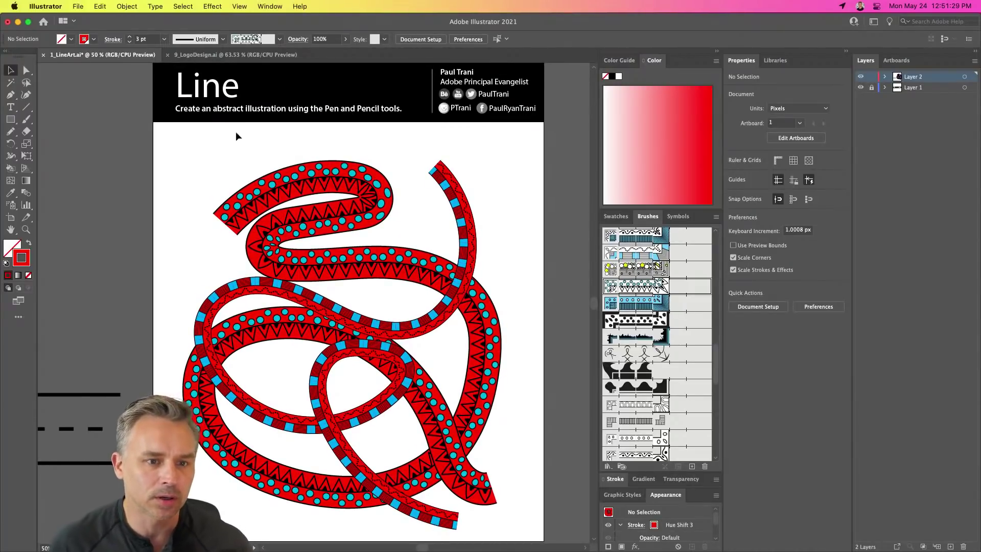
click(245, 207)
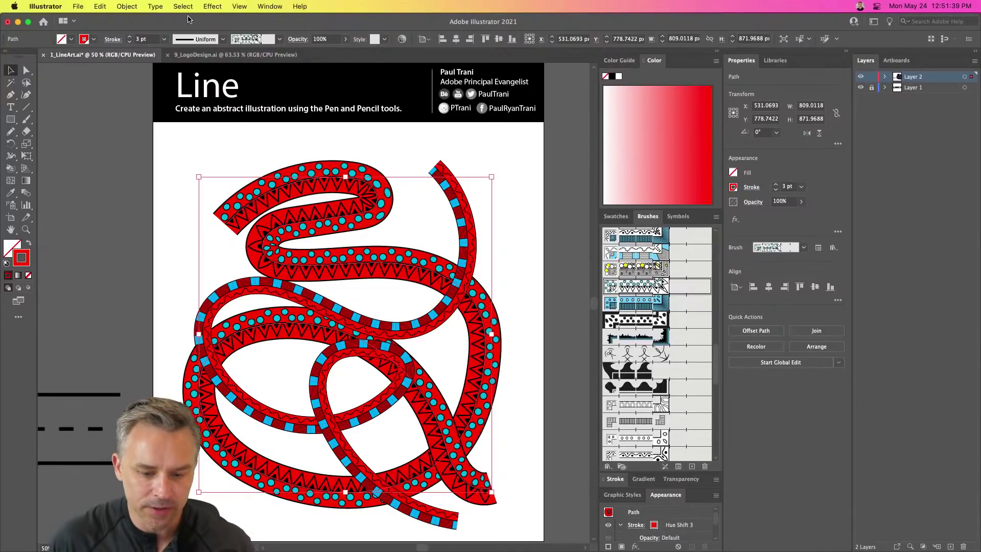
drag(166, 197, 524, 379)
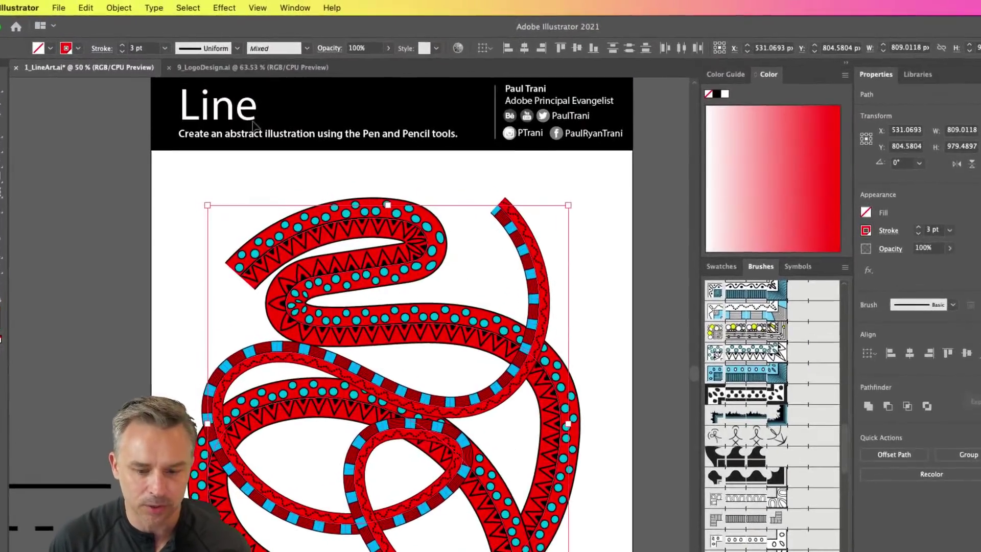
click(154, 261)
click(246, 263)
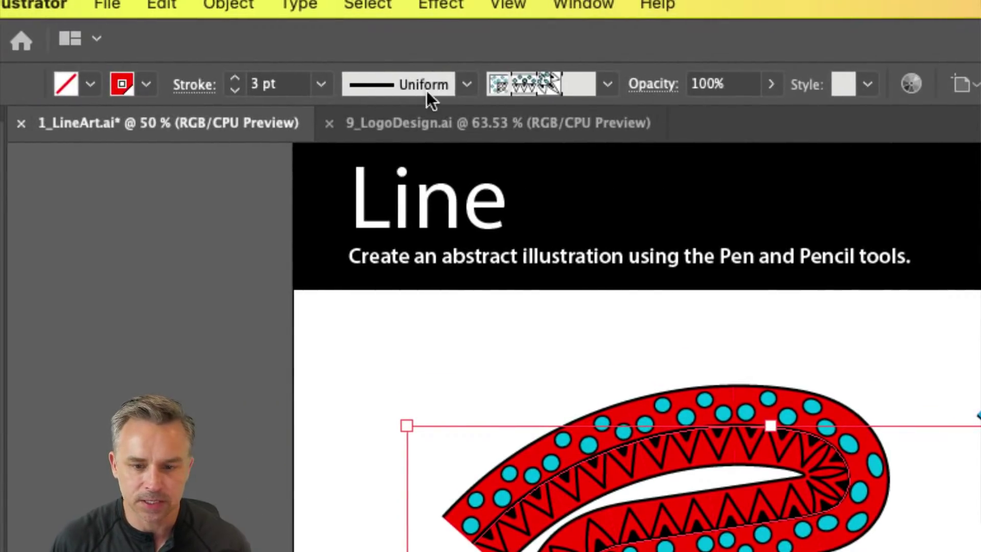
click(465, 86)
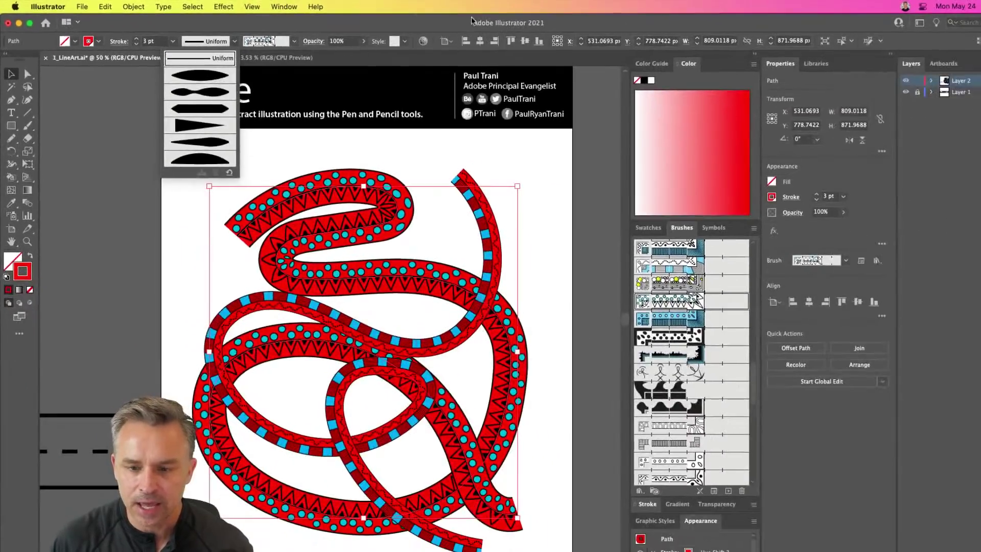
click(474, 23)
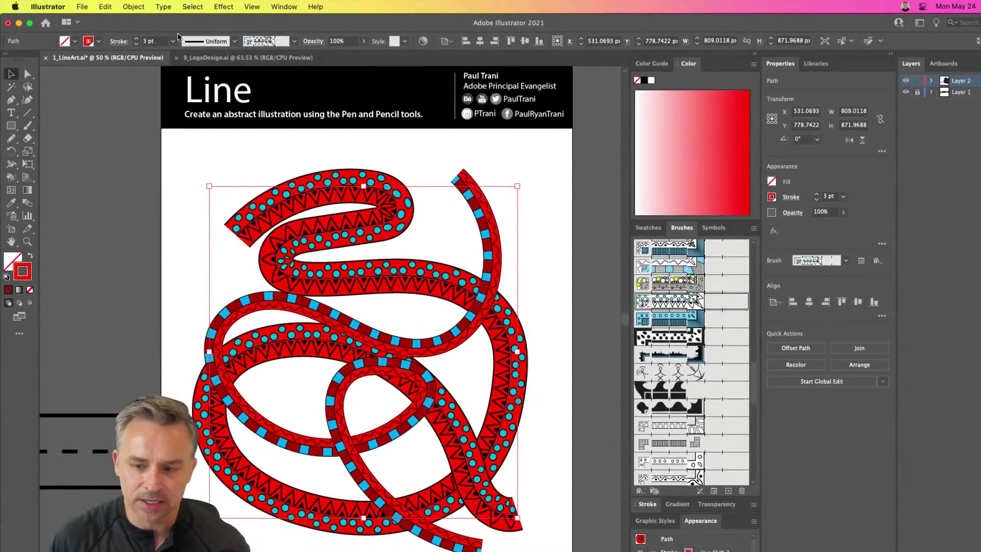
Collapse the side panels and apply the lens-shaped width profile, tapered at both ends, to the first looping path
click(756, 54)
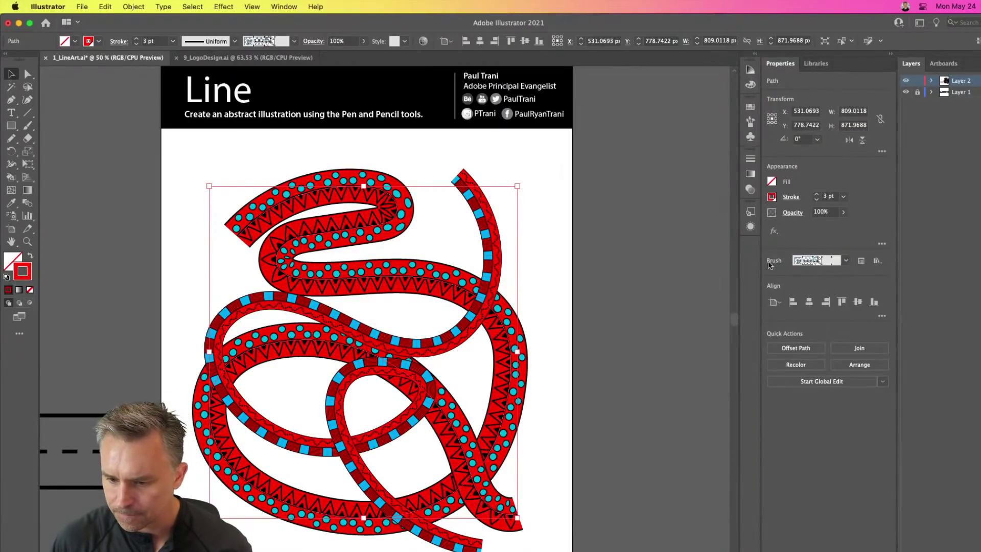
click(882, 245)
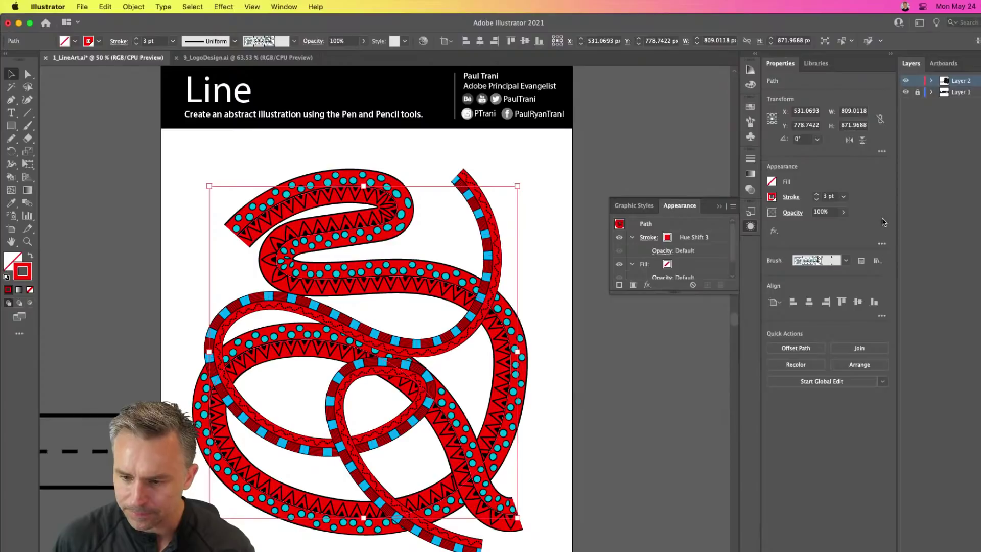
click(722, 206)
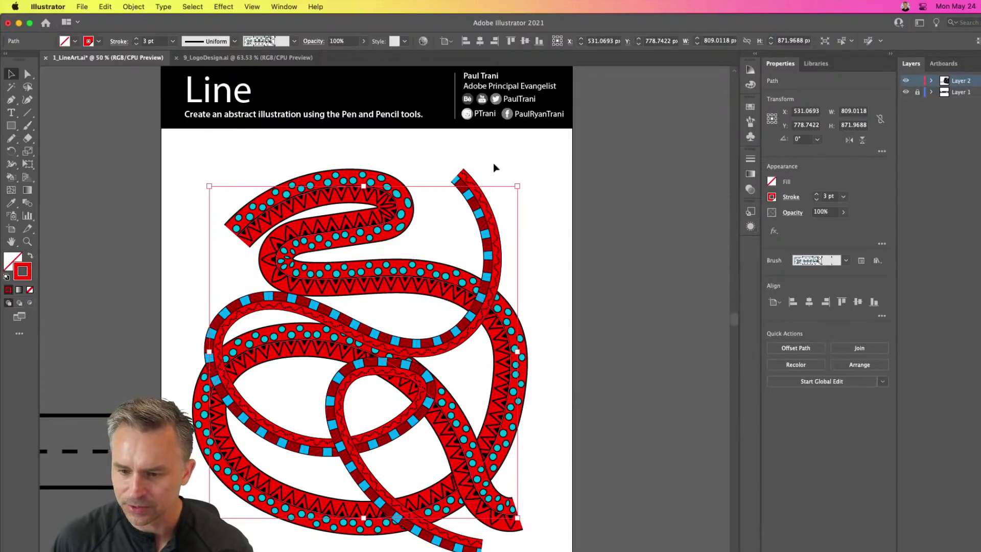
click(235, 42)
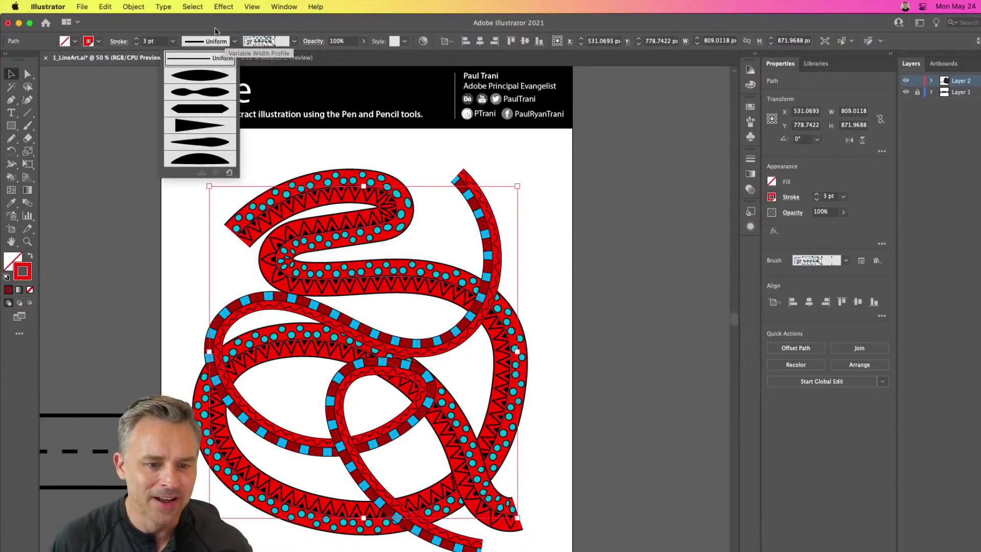
click(187, 92)
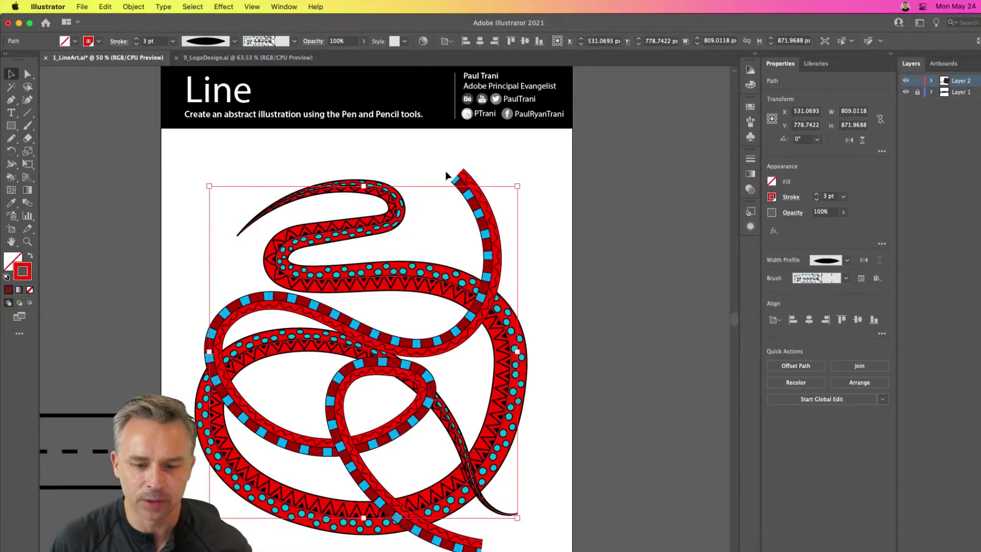
Apply the same lens-shaped width profile to the second looping path with the blue blocks, and deselect it
click(235, 42)
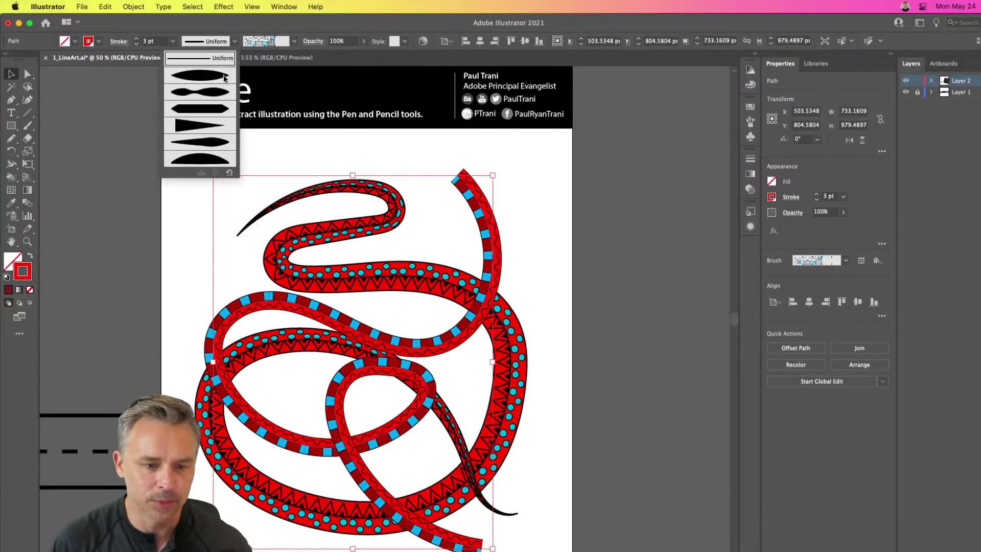
click(214, 89)
click(182, 186)
right_click(185, 261)
key(Escape)
Delete the second looping path with the blue blocks, keeping the path with the Hue Shift 3 brush
scroll(187, 265, down, 3)
click(388, 109)
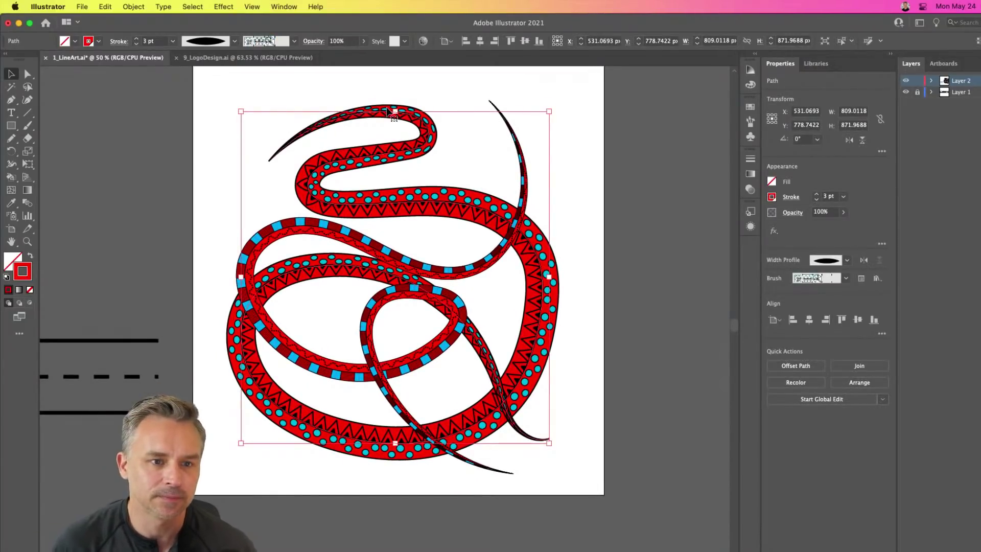
scroll(219, 158, up, 3)
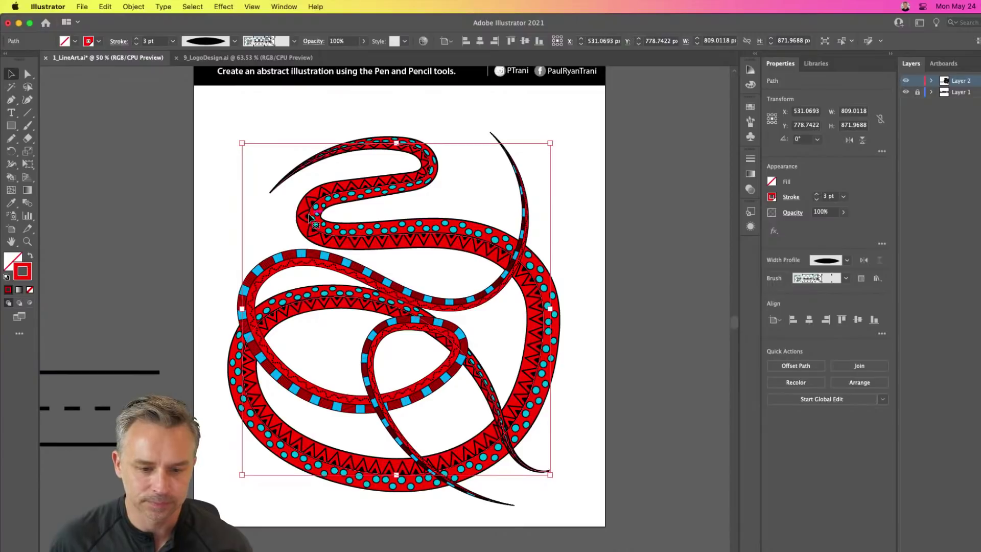
click(287, 262)
key(Delete)
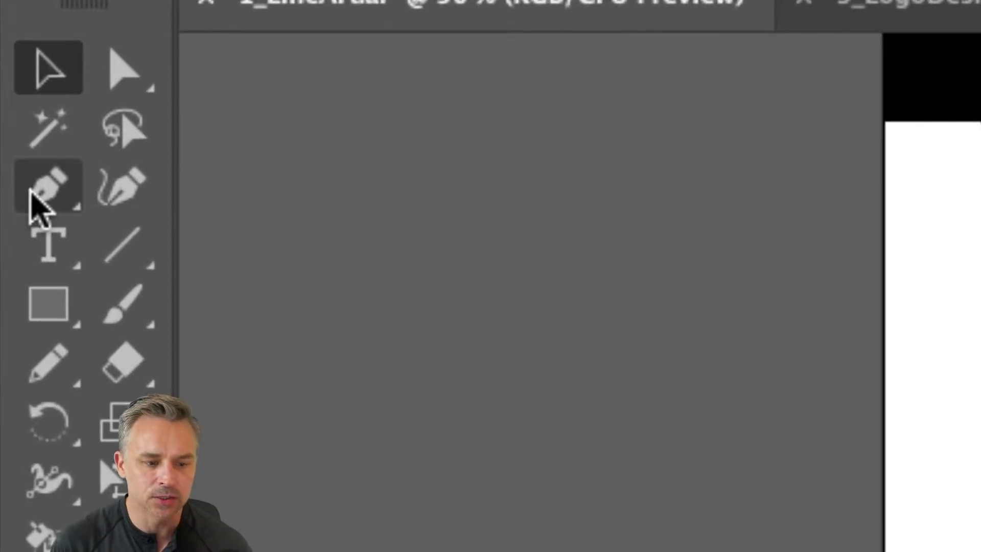
Start a Pen path at the snake's upper bend, curving through about X 634, Y 246 px and down the right side to about X 819, Y 723 px
click(14, 192)
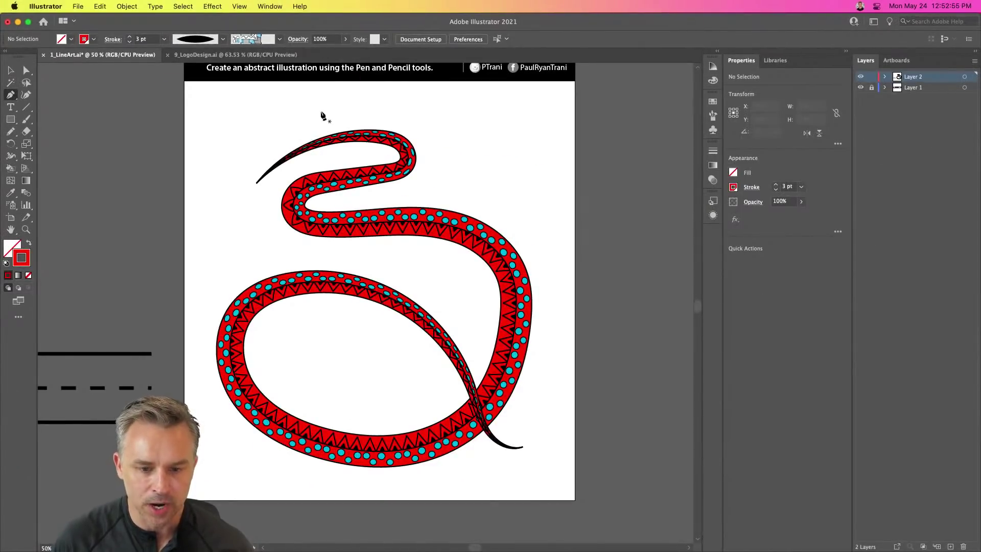
key(super+equal)
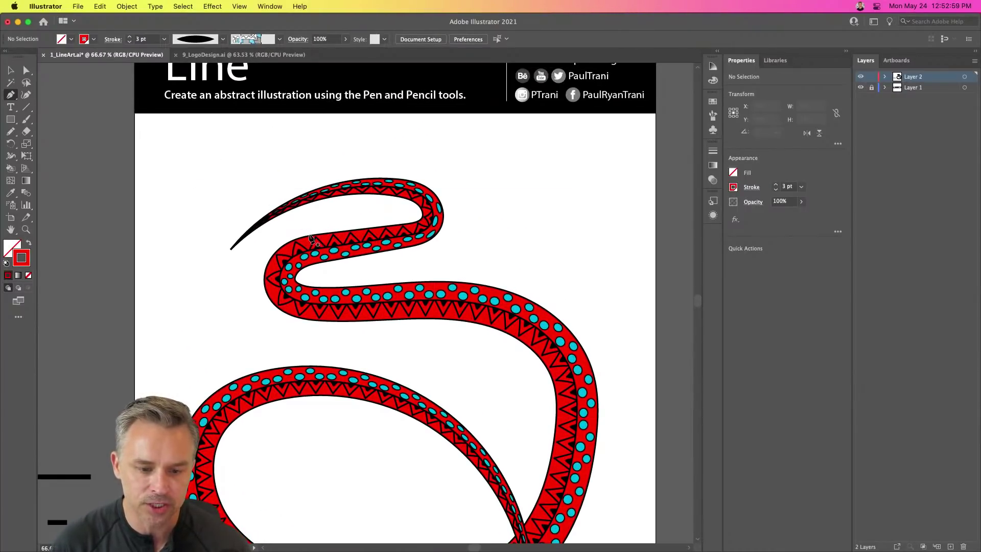
click(310, 234)
mouse_move(441, 139)
mouse_down()
mouse_move(566, 142)
mouse_move(536, 148)
mouse_move(572, 149)
mouse_move(561, 167)
mouse_move(490, 147)
mouse_move(596, 170)
mouse_move(473, 138)
mouse_move(550, 160)
mouse_up()
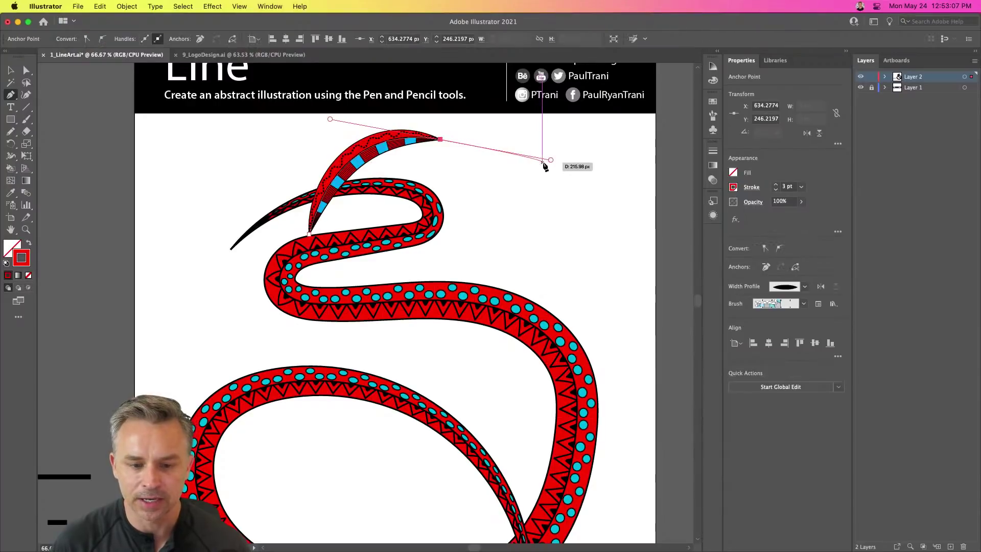
scroll(531, 276, down, 1)
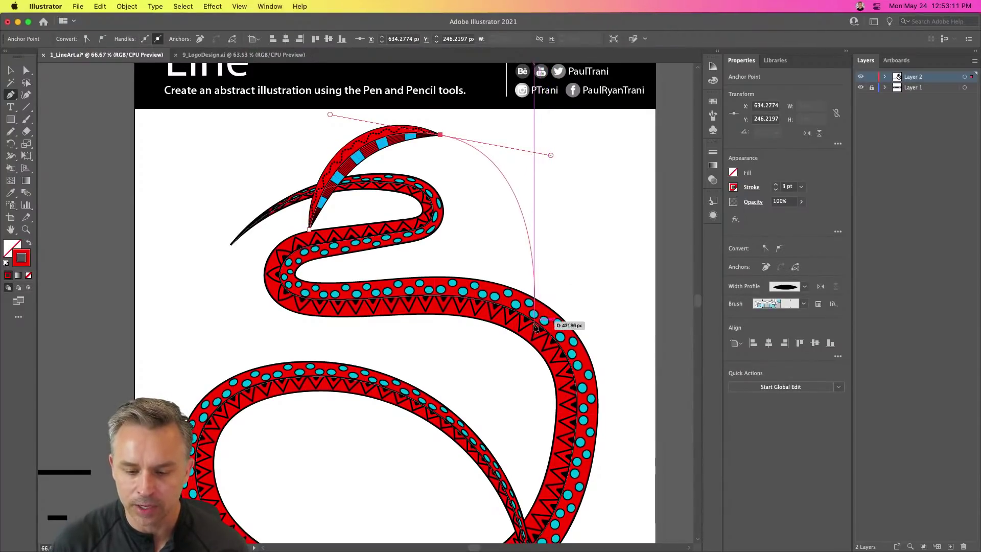
drag(530, 364, 447, 450)
Continue the Pen path through about X 437, Y 924 px, loop it around the bottom, and end it at about X 834, Y 874 px
scroll(358, 389, down, 3)
scroll(358, 388, left, 2)
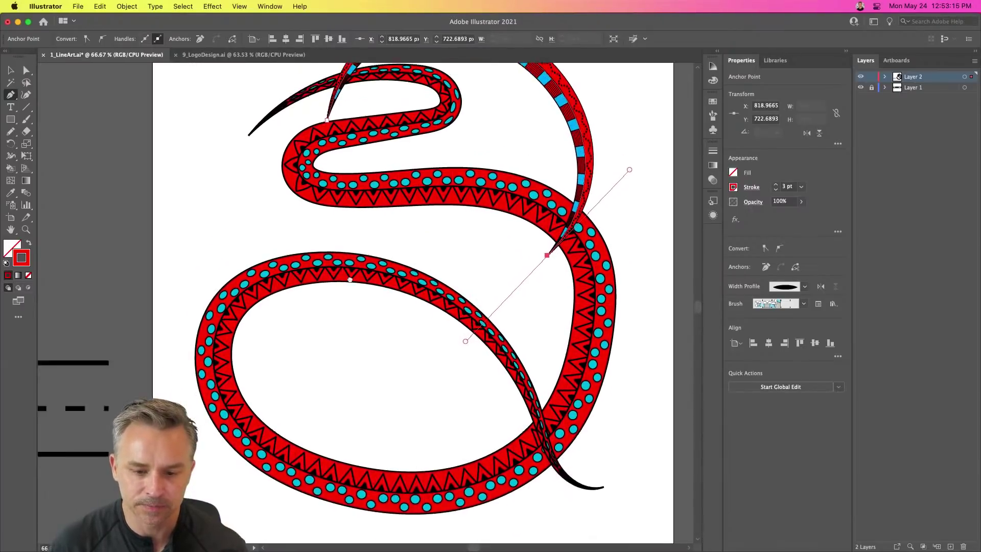
drag(387, 396, 308, 392)
scroll(308, 392, down, 5)
scroll(308, 392, right, 1)
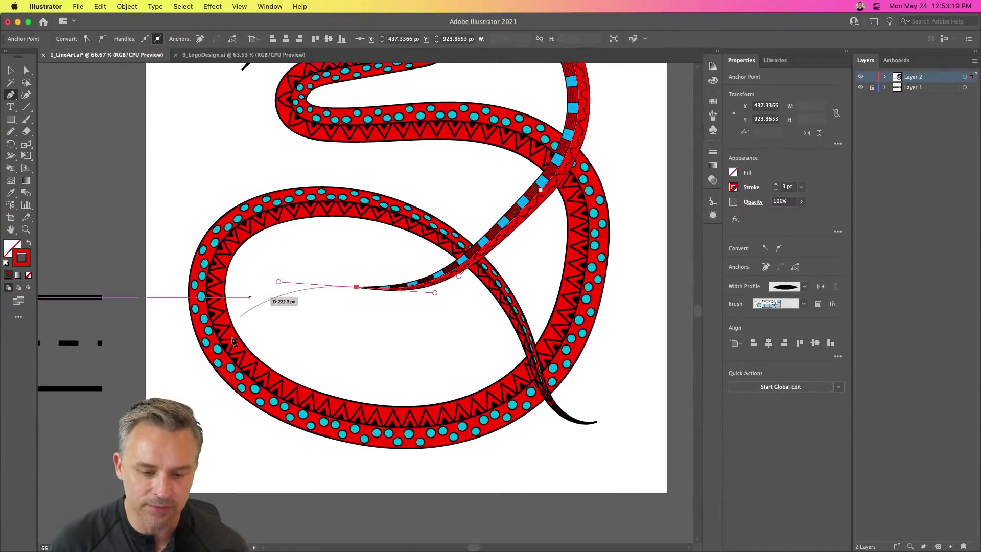
mouse_move(504, 458)
mouse_down()
mouse_move(617, 432)
mouse_move(631, 368)
mouse_up()
drag(547, 262, 511, 191)
scroll(514, 193, up, 2)
scroll(514, 193, left, 1)
scroll(399, 228, up, 6)
scroll(400, 228, left, 2)
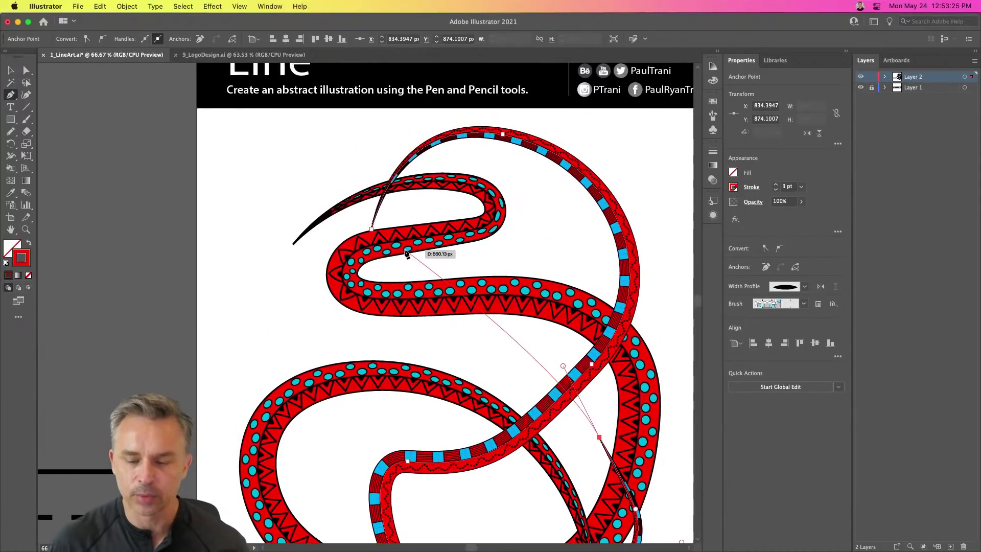
key(v)
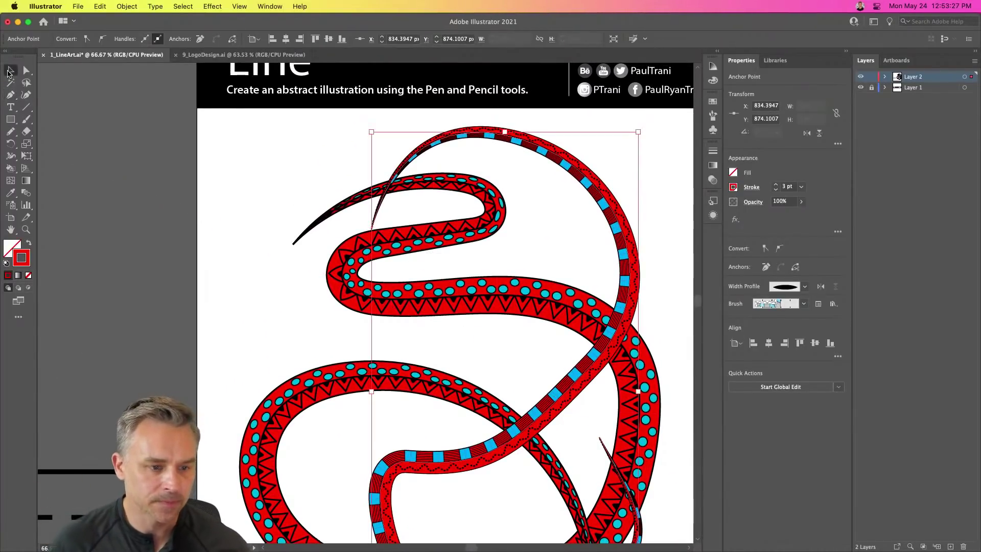
Show the artwork in Outline view, move the Pen path's top anchor to about X 750, Y 298 px, and shorten its handle
scroll(247, 225, down, 1)
scroll(248, 225, right, 1)
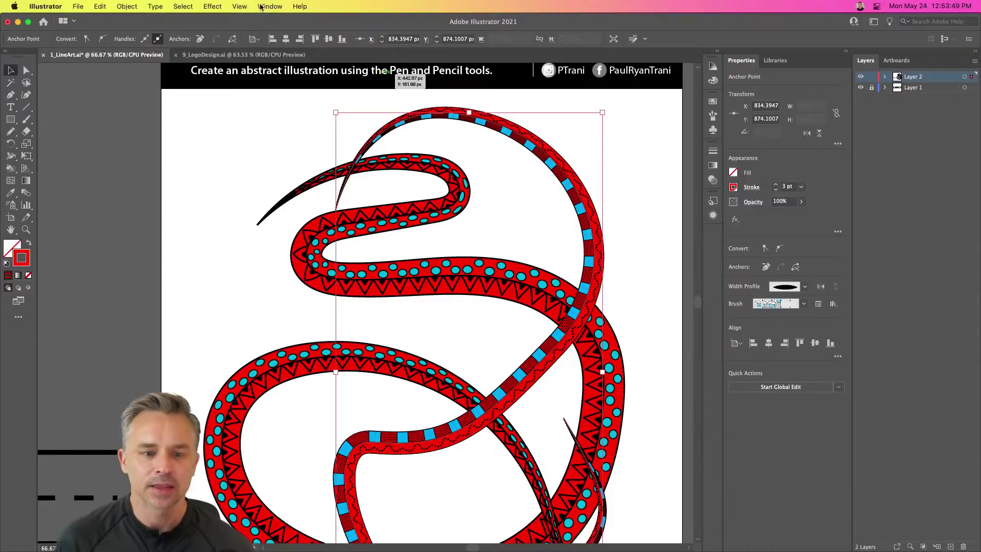
click(240, 6)
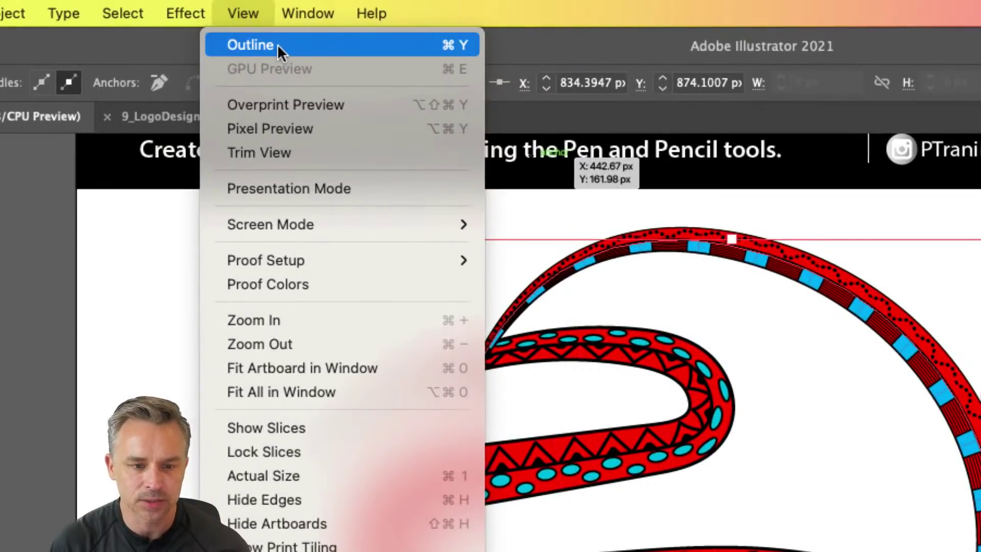
click(278, 44)
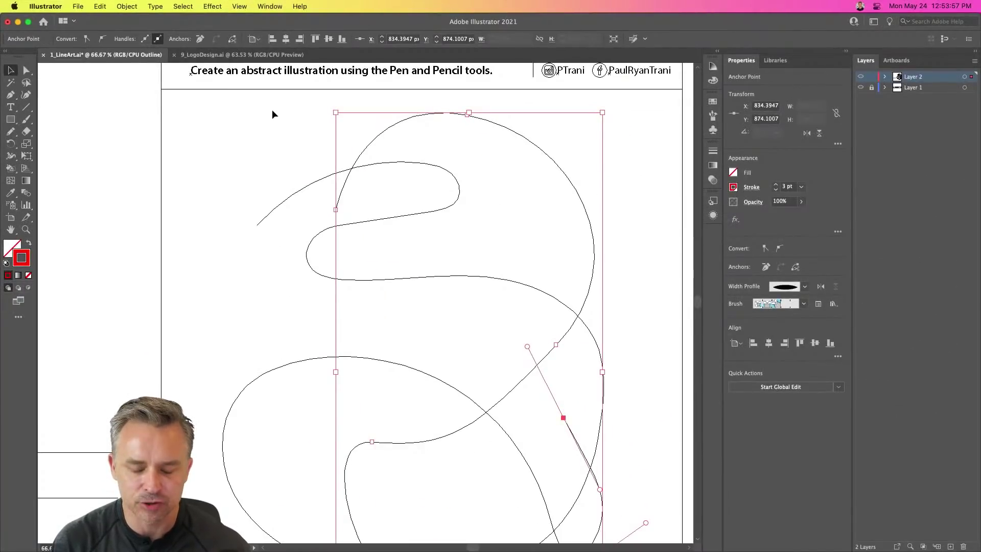
click(26, 70)
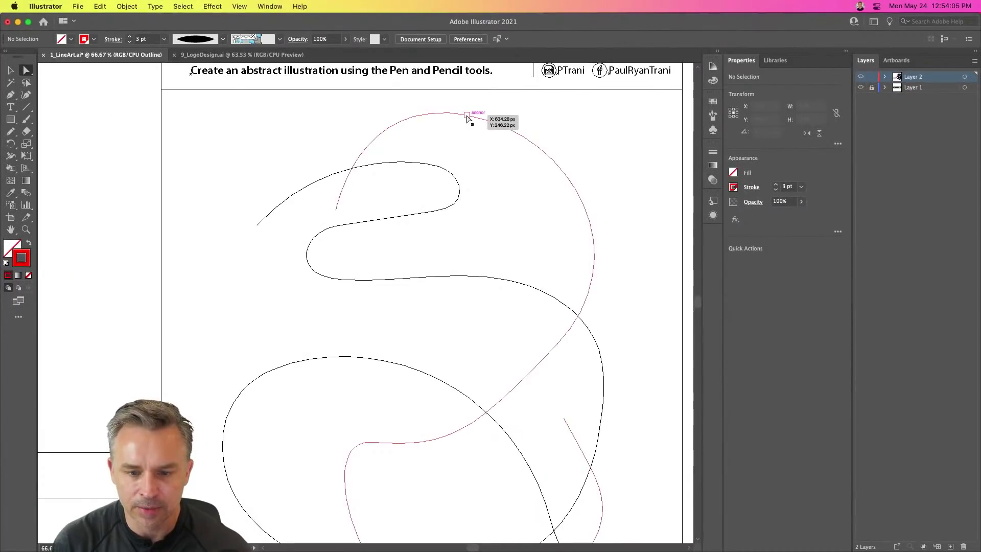
drag(467, 116, 522, 139)
drag(413, 119, 450, 112)
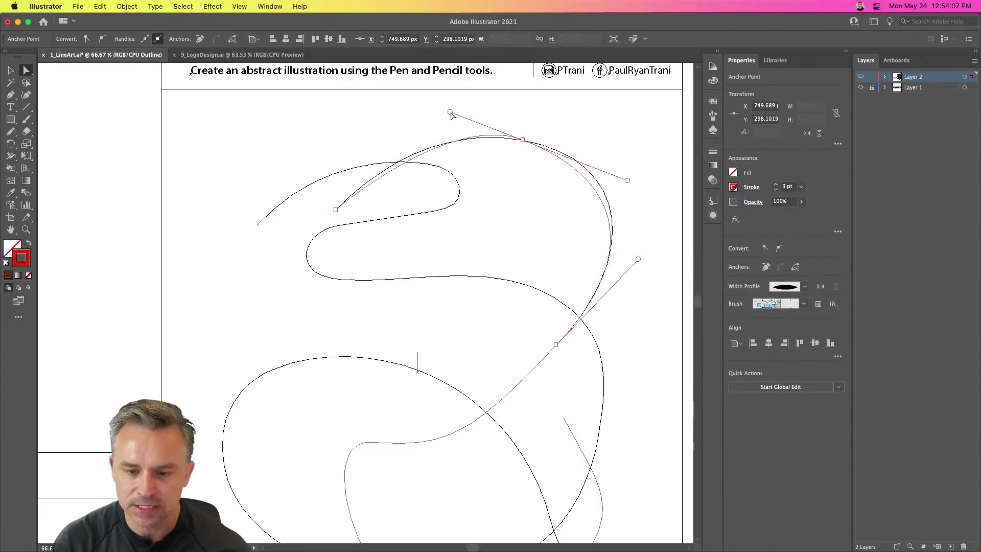
Position the Pen path's bottom anchor at about X 737, Y 1281 px and shorten both of its direction handles
drag(525, 330, 497, 166)
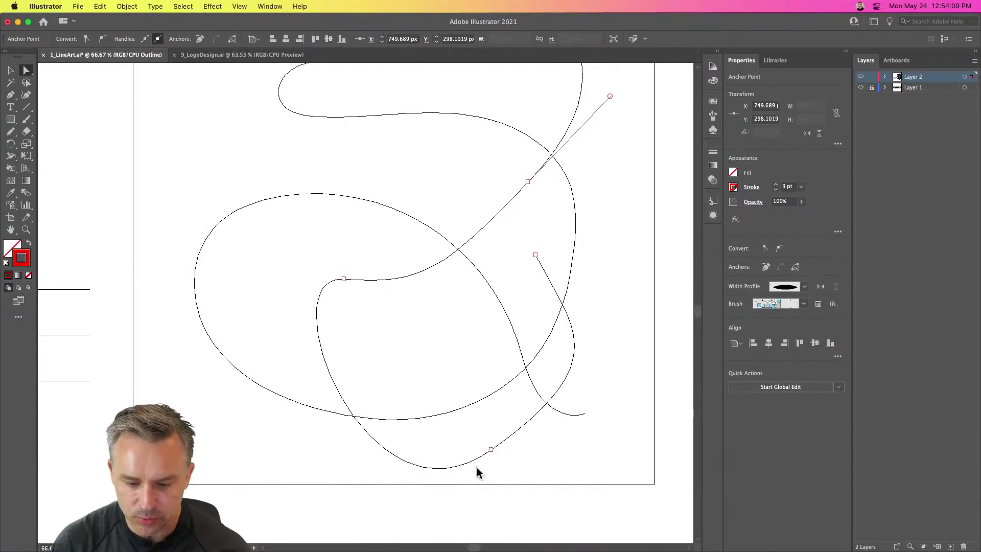
click(488, 451)
drag(363, 540, 447, 472)
drag(627, 381, 570, 412)
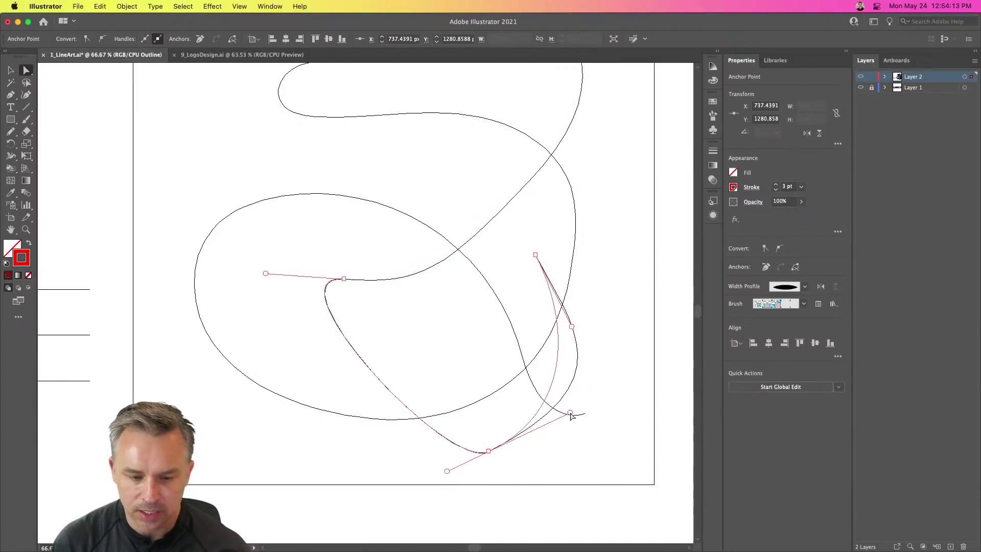
Move the bottom anchor left to about X 418, Y 1284 px and stretch its direction handles horizontally into a wider curve
drag(491, 457, 333, 454)
drag(416, 414, 578, 456)
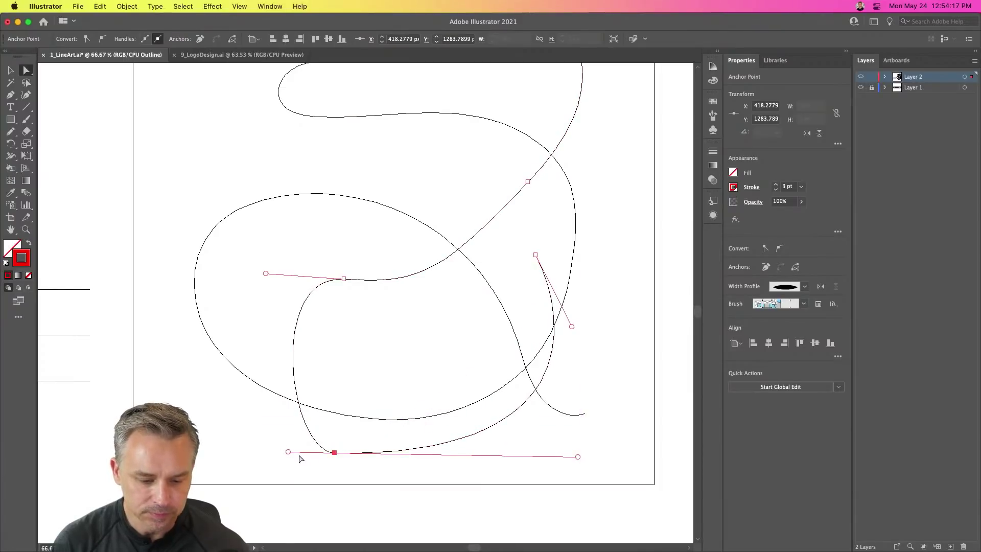
drag(286, 452, 212, 443)
click(330, 452)
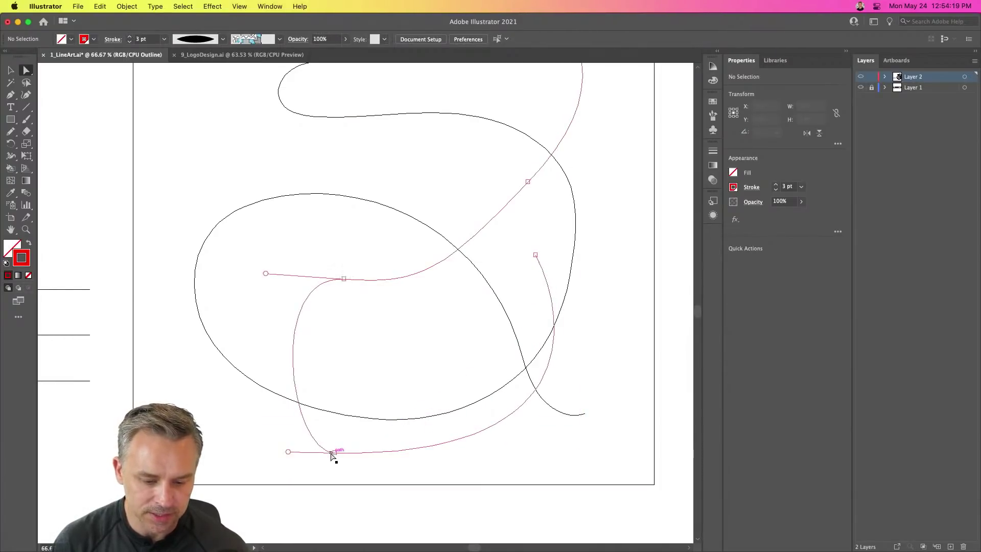
click(334, 453)
drag(288, 452, 228, 452)
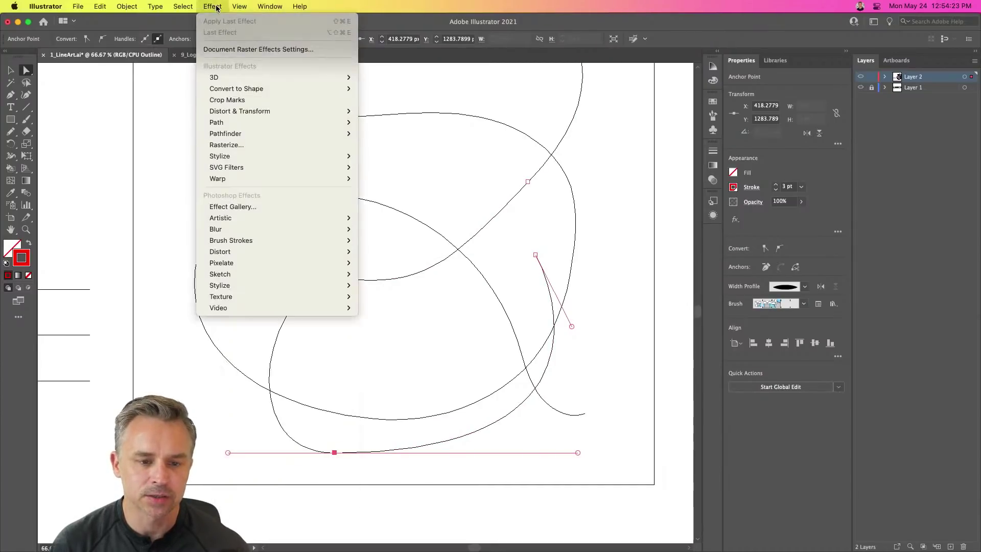
Return to the full-colour preview, shorten the bottom anchor's left handle, and raise the Pen path's left bend
click(248, 22)
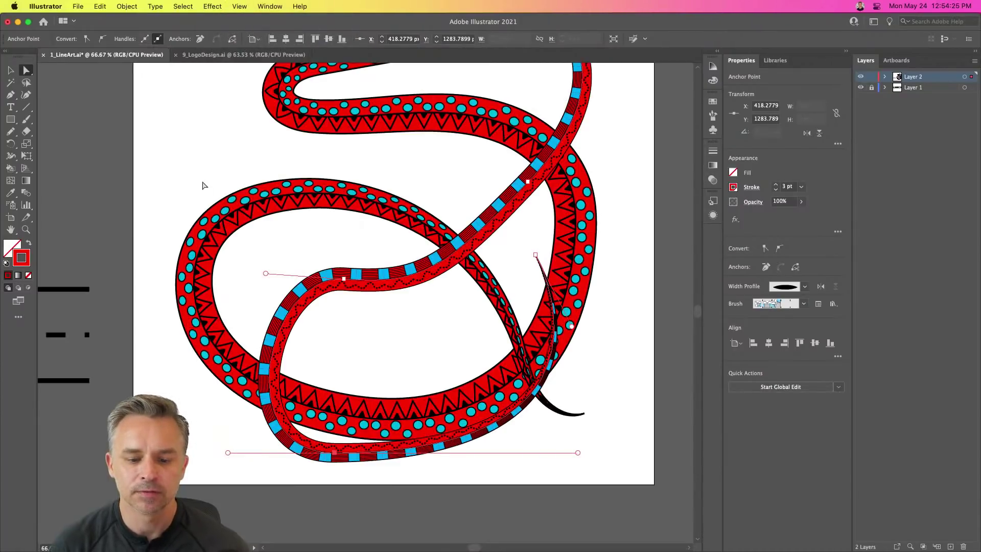
drag(228, 453, 292, 453)
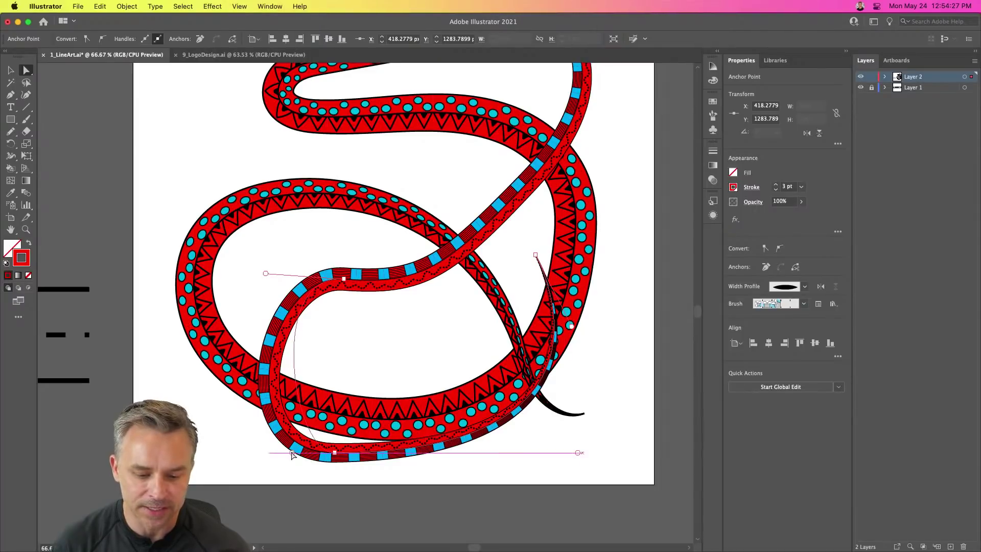
drag(314, 288, 316, 266)
drag(353, 457, 361, 387)
key(super+z)
key(super+z)
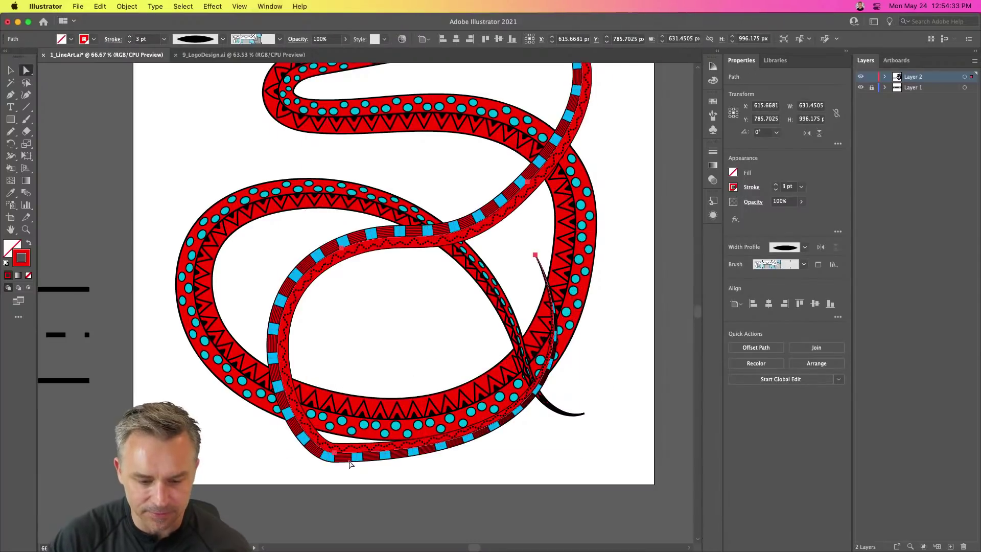
drag(334, 454, 373, 392)
key(super+z)
click(219, 502)
Move the Pen path's bottom anchor up to about X 451, Y 1134 px, angle its right handle downward, and deselect the path
drag(335, 455, 352, 383)
drag(594, 382, 537, 484)
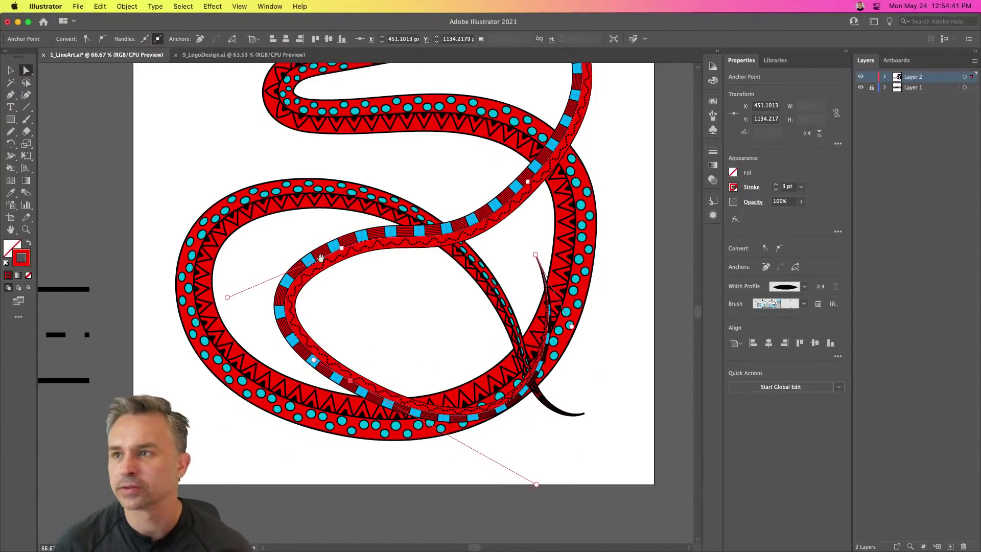
scroll(358, 388, up, 5)
click(11, 70)
click(225, 181)
key(super+minus)
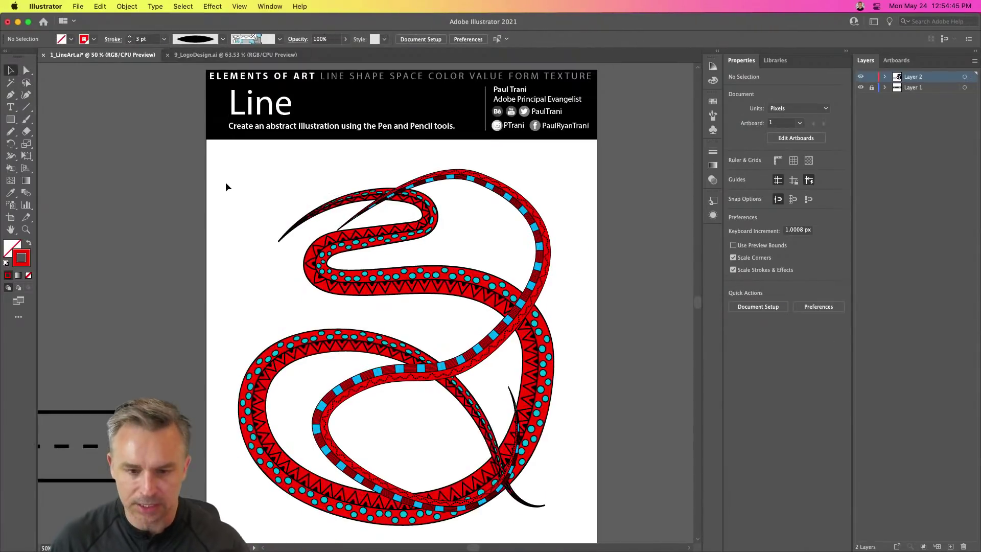
Toggle the visibility of Layer 2 and Layer 1 to check their contents, and leave Layer 1 hidden
drag(227, 238, 231, 245)
mouse_move(196, 207)
mouse_down()
mouse_move(197, 191)
mouse_move(193, 201)
mouse_up()
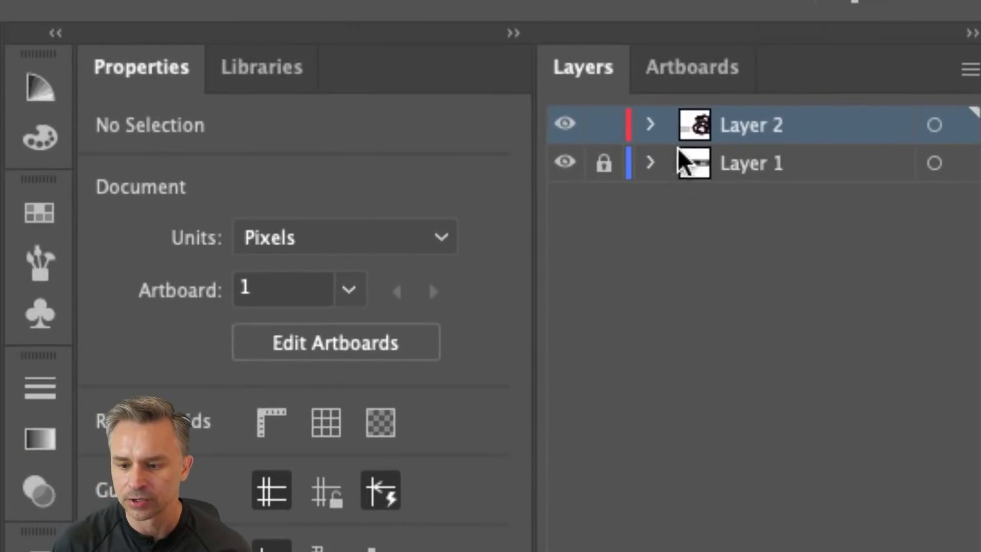
click(564, 125)
click(564, 124)
click(564, 162)
click(564, 163)
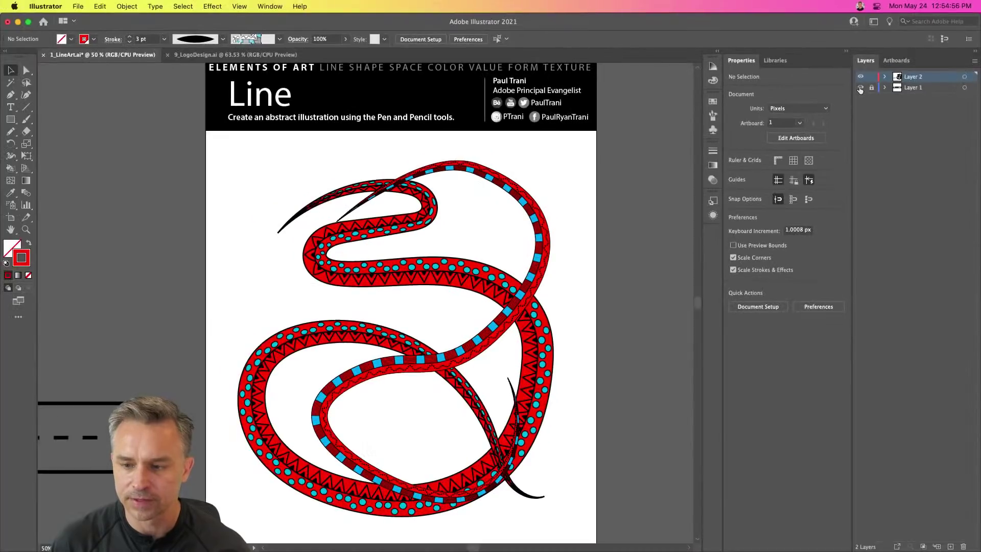
click(861, 88)
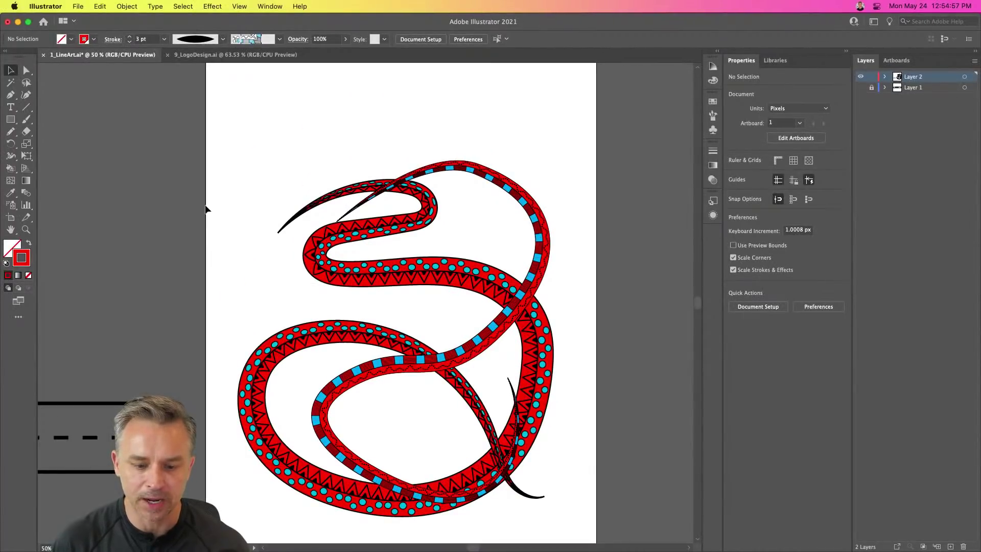
Move both curved paths up the artboard to about X 531, Y 604 px and deselect them
key(super+minus)
drag(262, 176, 512, 469)
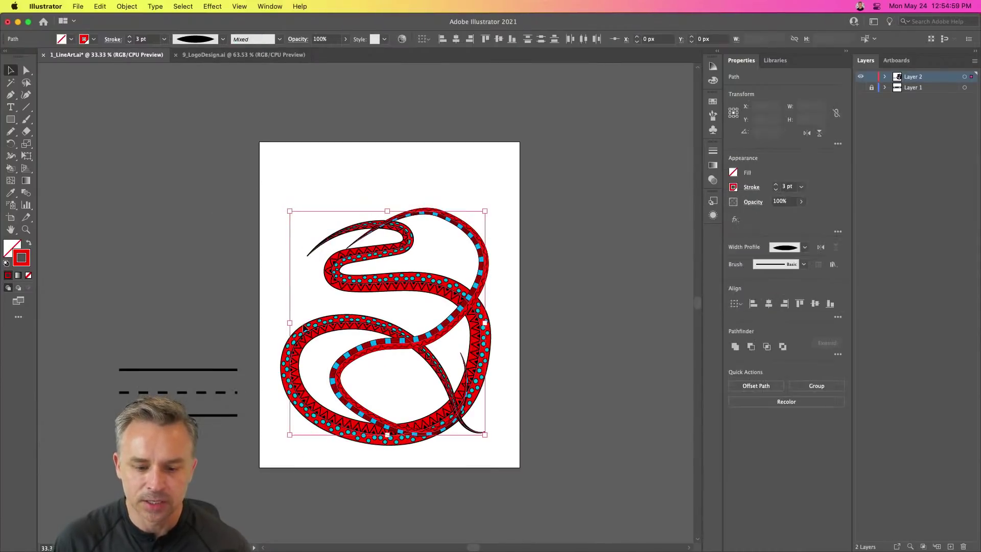
drag(341, 323, 319, 286)
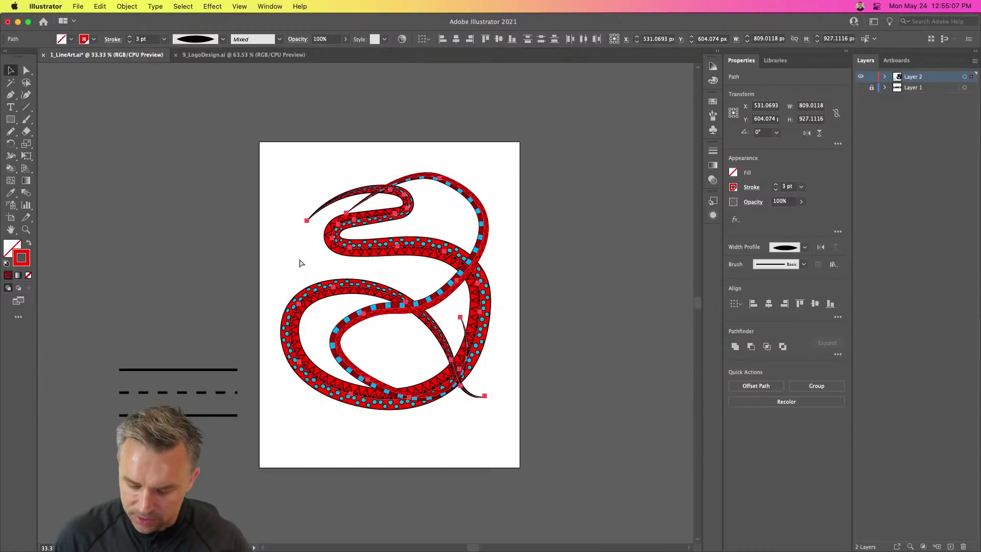
key(super+plus)
click(195, 193)
Change the thinner Pen path's stroke colour to the cyan swatch
click(286, 209)
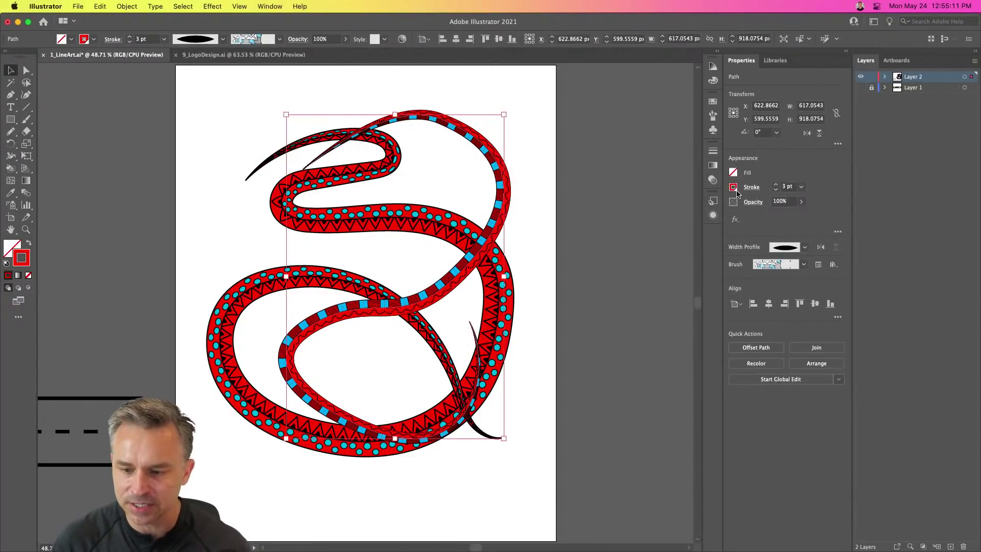
click(733, 188)
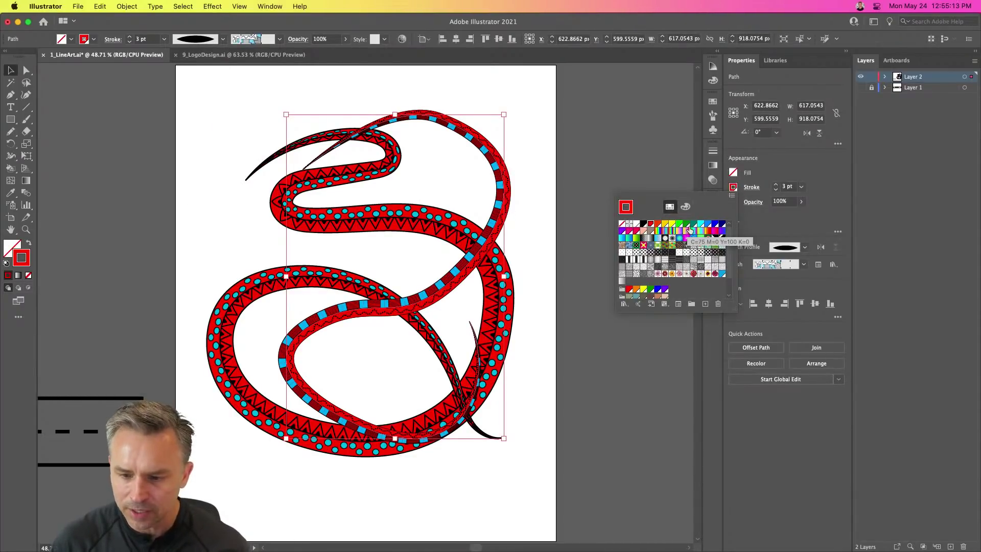
click(701, 224)
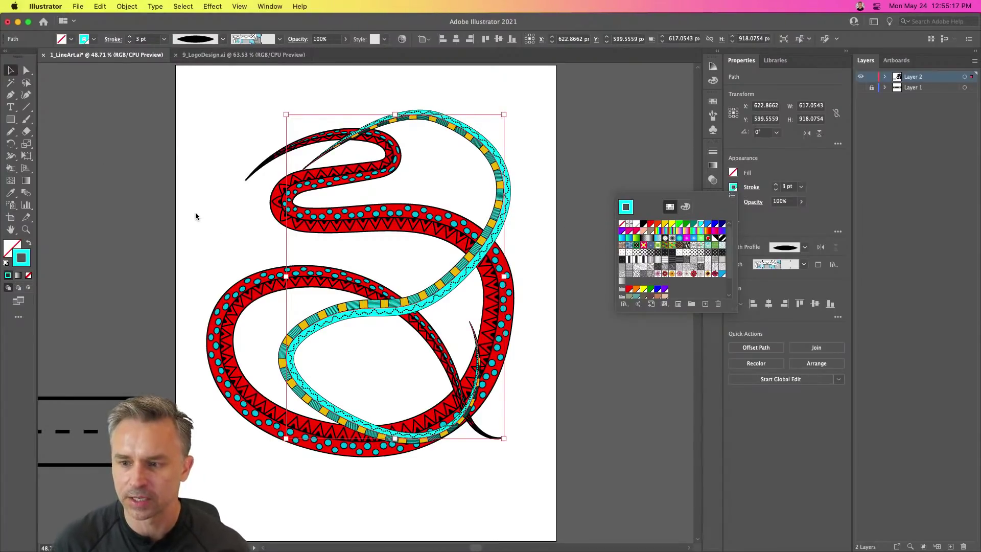
Export Artboard 1 for screens as a 1x JPG 80 into the Desktop folder
click(77, 6)
mouse_move(96, 214)
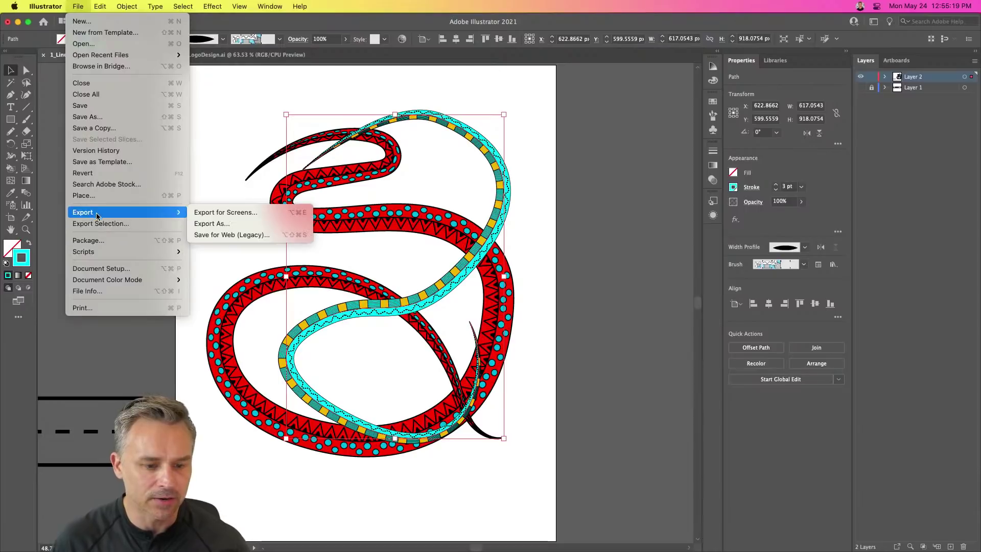
click(213, 212)
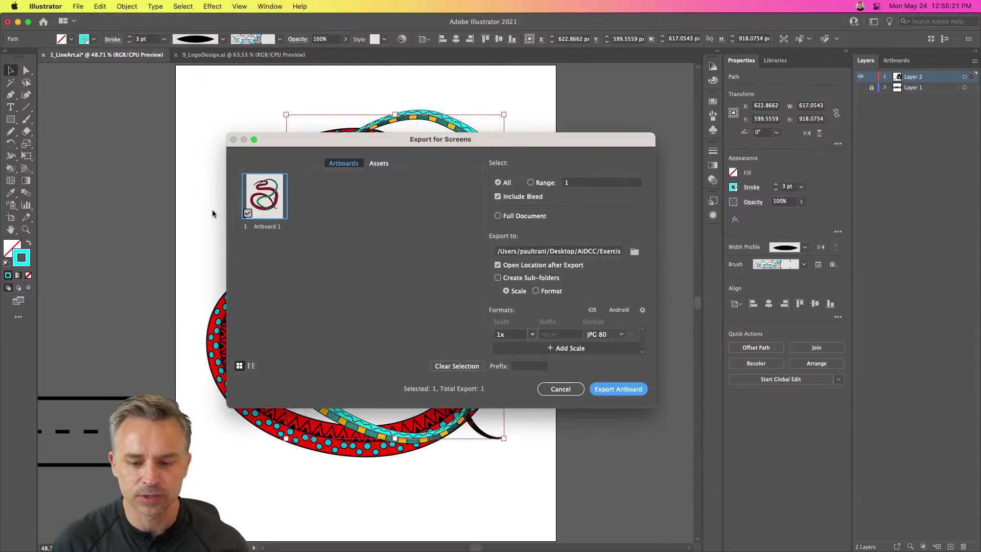
drag(429, 147, 458, 135)
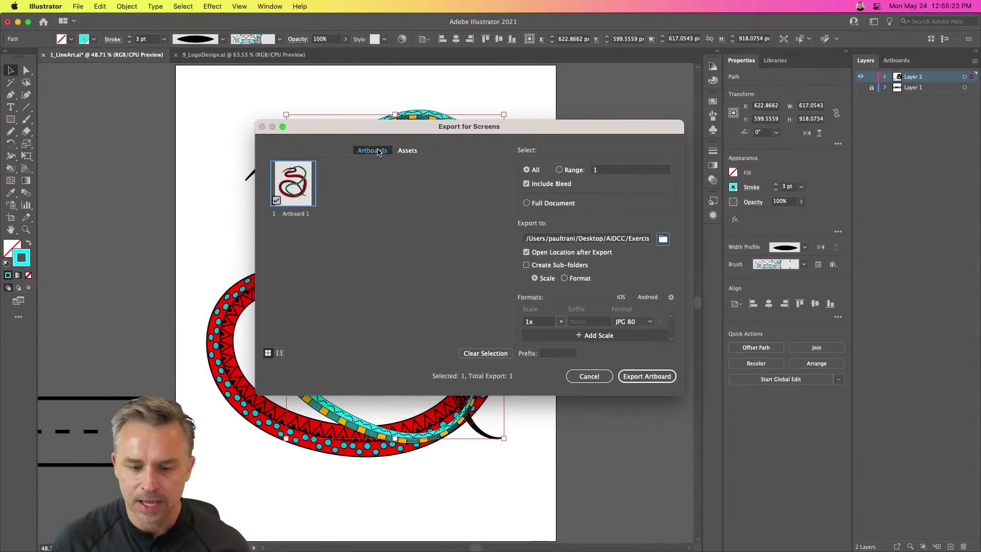
click(662, 239)
click(305, 209)
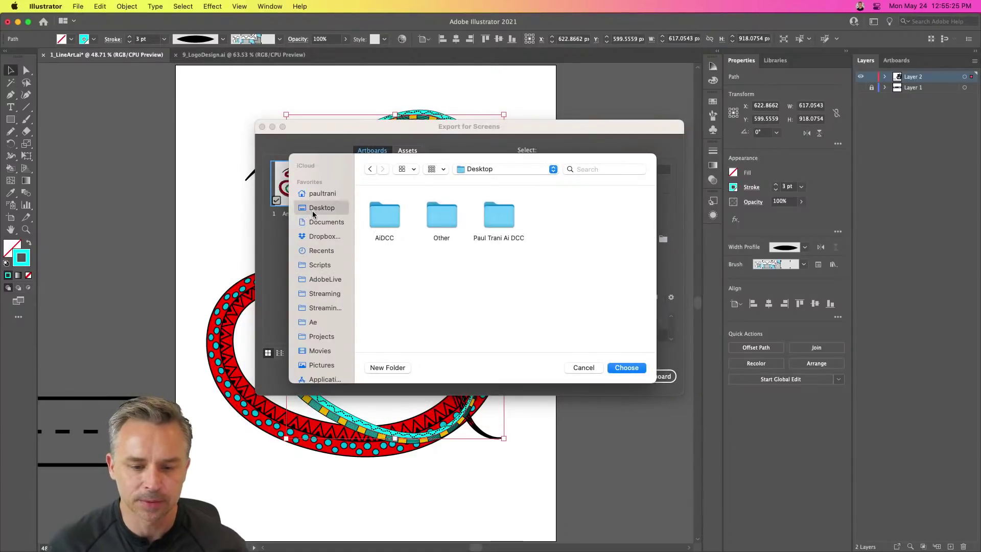
click(619, 368)
click(634, 375)
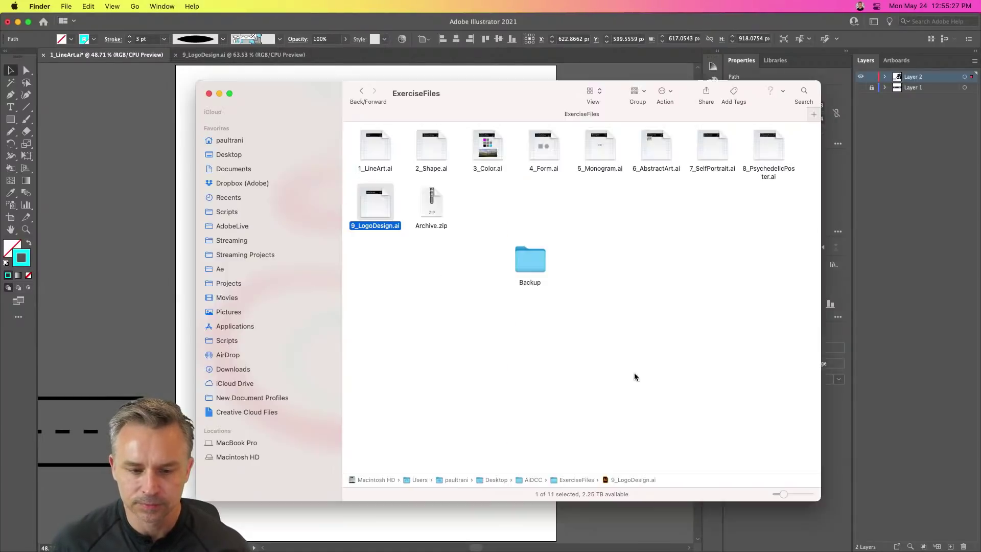
Preview the exported Artboard 1.jpg in Finder, and close the preview
click(673, 187)
key(space)
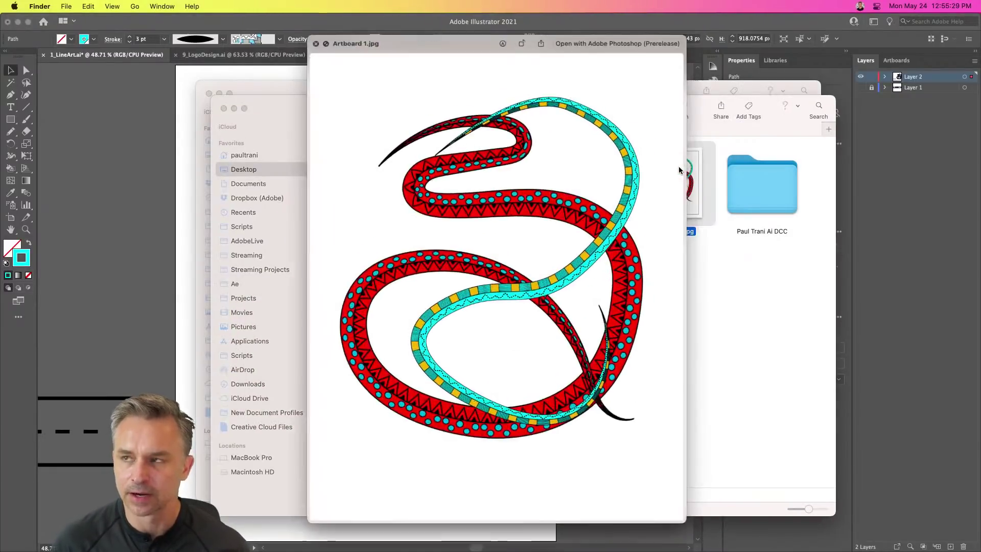
key(space)
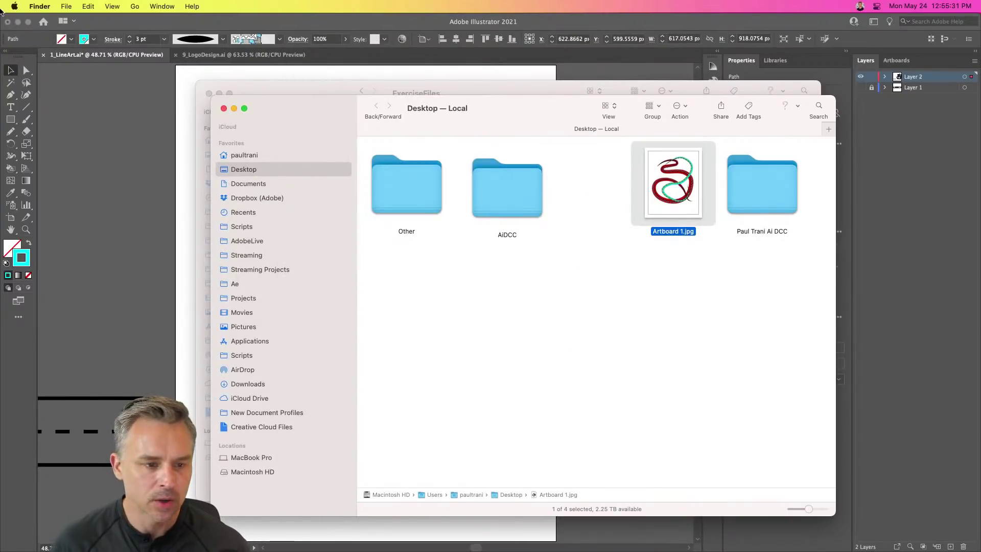
Hide the drawing window, switch to Discord, and open the challenge channel under Feedback on the Adobe Illustrator server
click(16, 22)
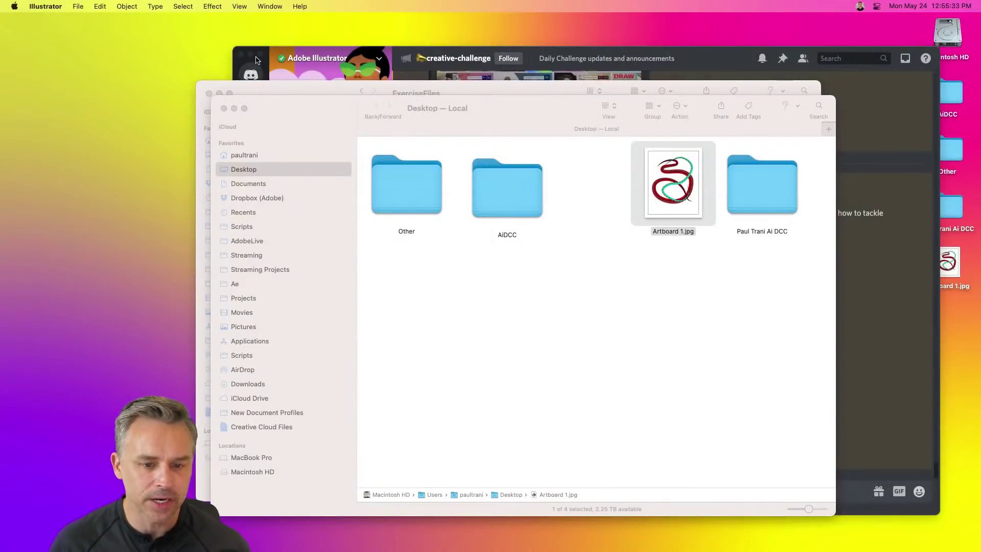
drag(707, 54, 487, 26)
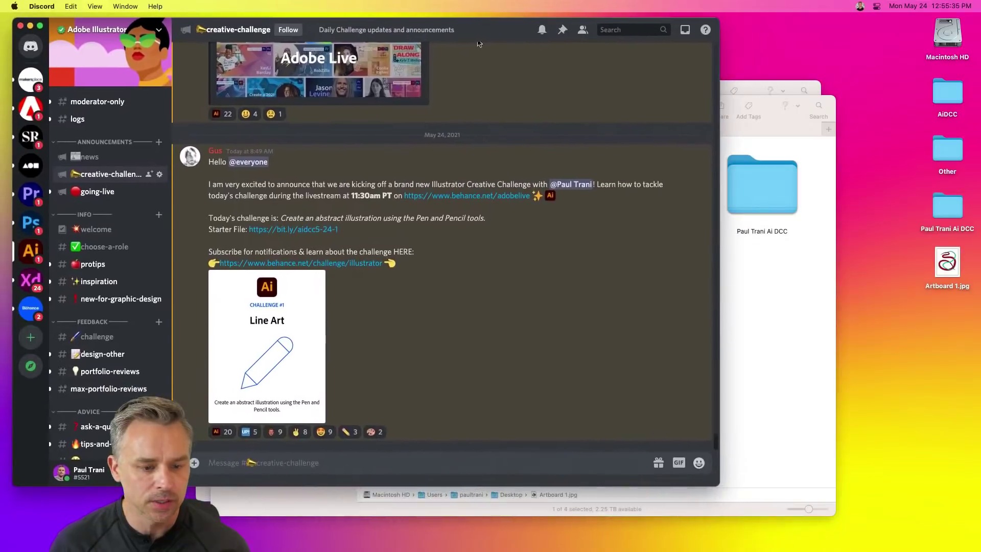
scroll(107, 357, down, 5)
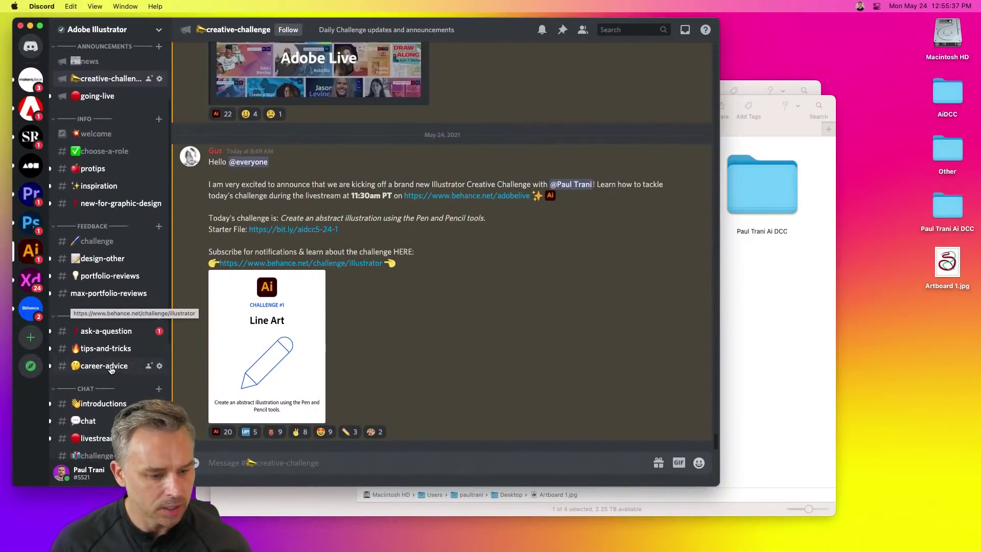
scroll(110, 357, up, 5)
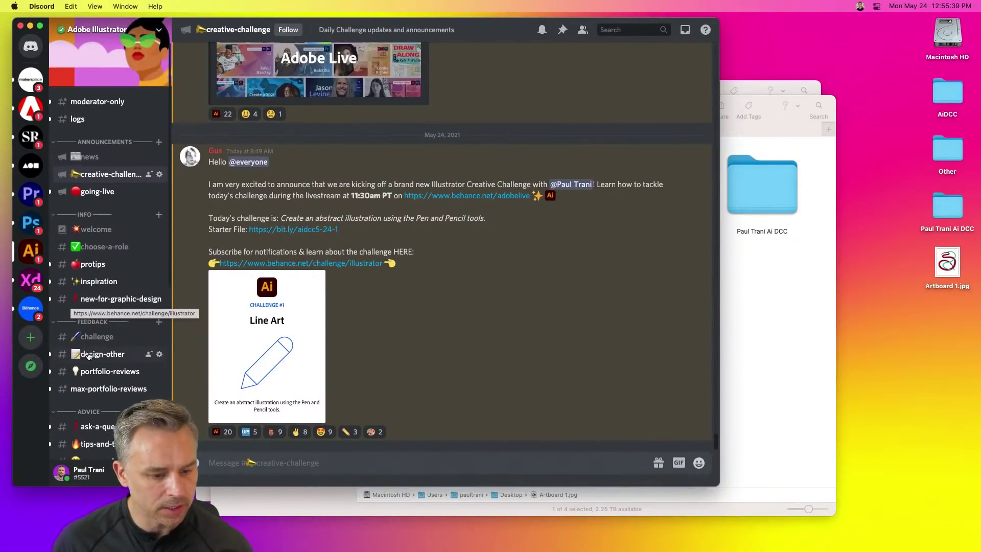
click(99, 336)
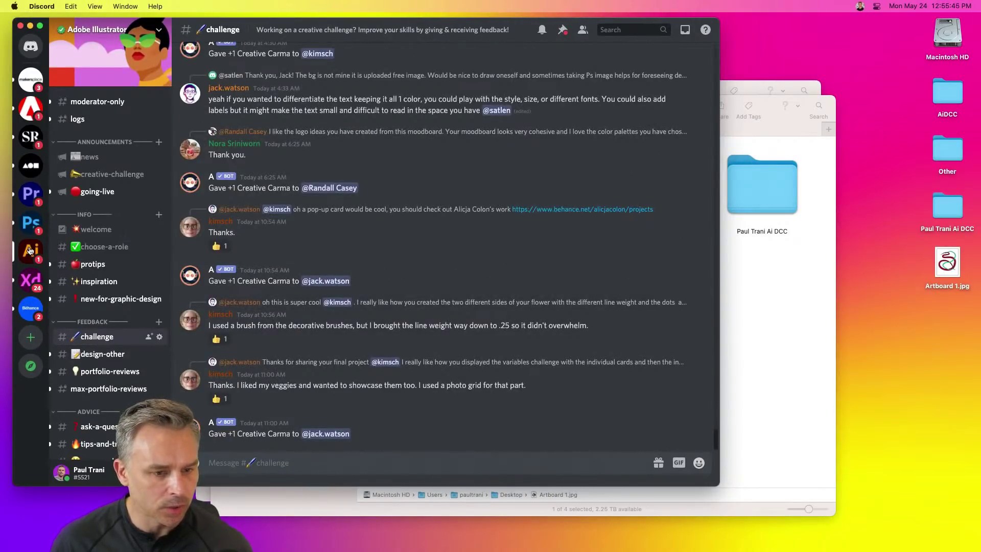
Upload Artboard 1.jpg from the Desktop folder to the challenge channel with the comment "Abstract line art day 1."
click(767, 322)
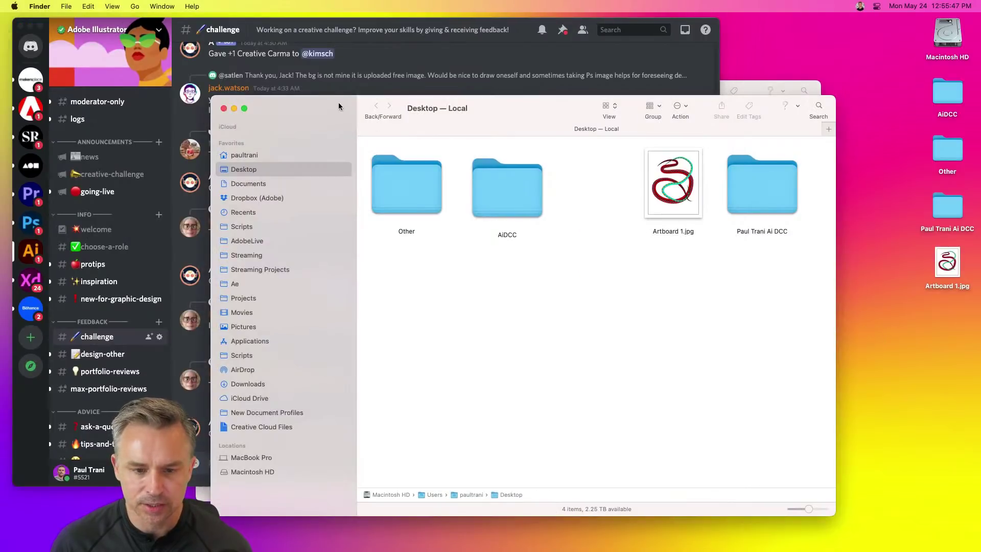
drag(341, 105, 514, 256)
drag(843, 337, 265, 437)
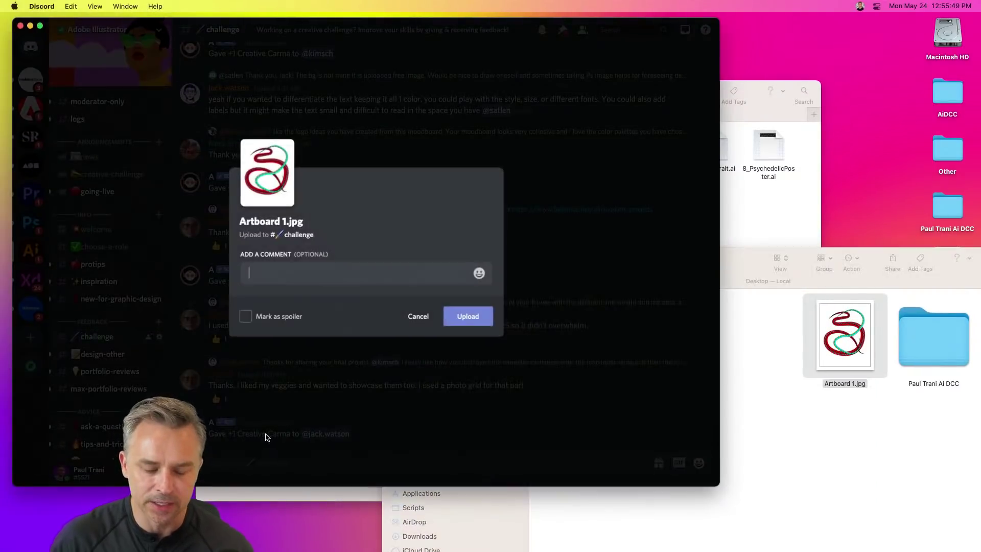
text(Abstr)
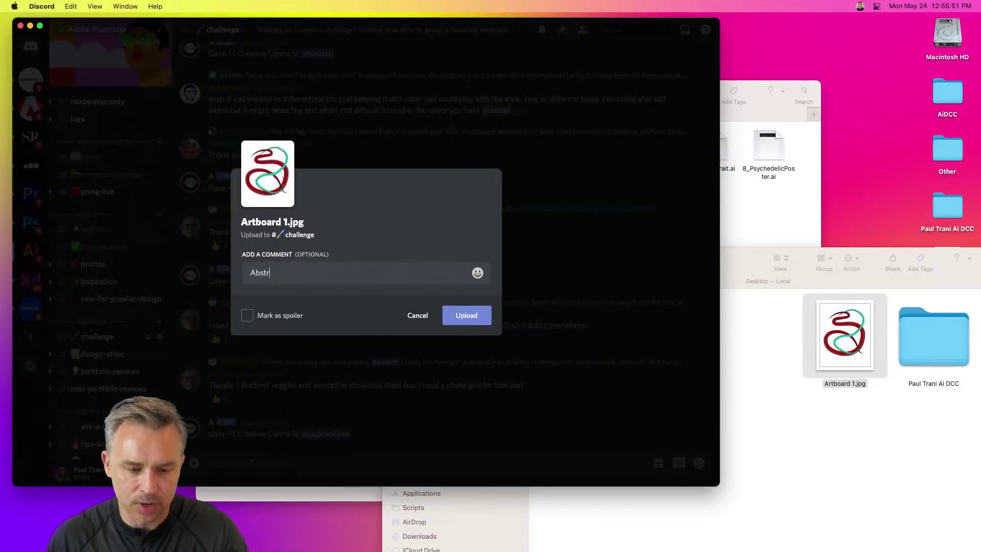
text(act line art day)
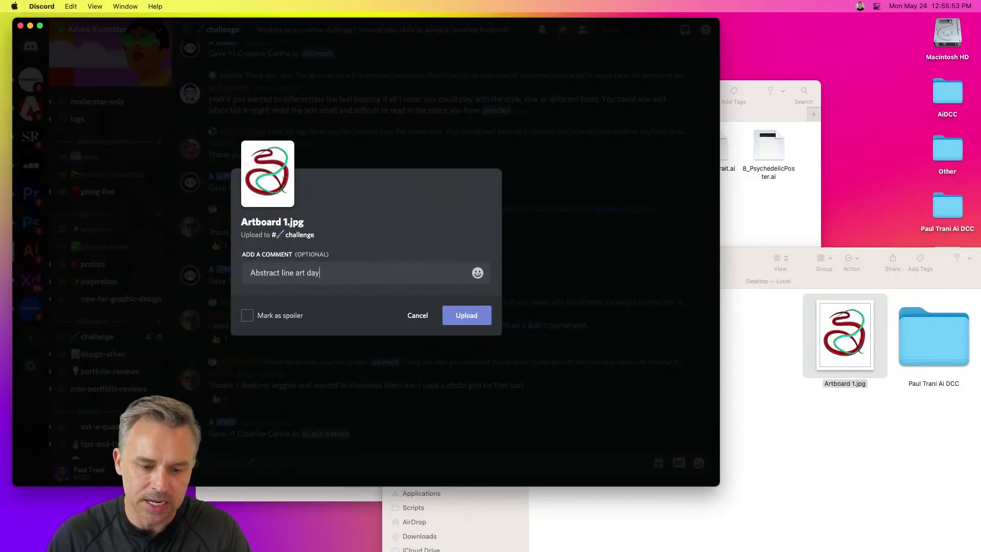
text( 1.)
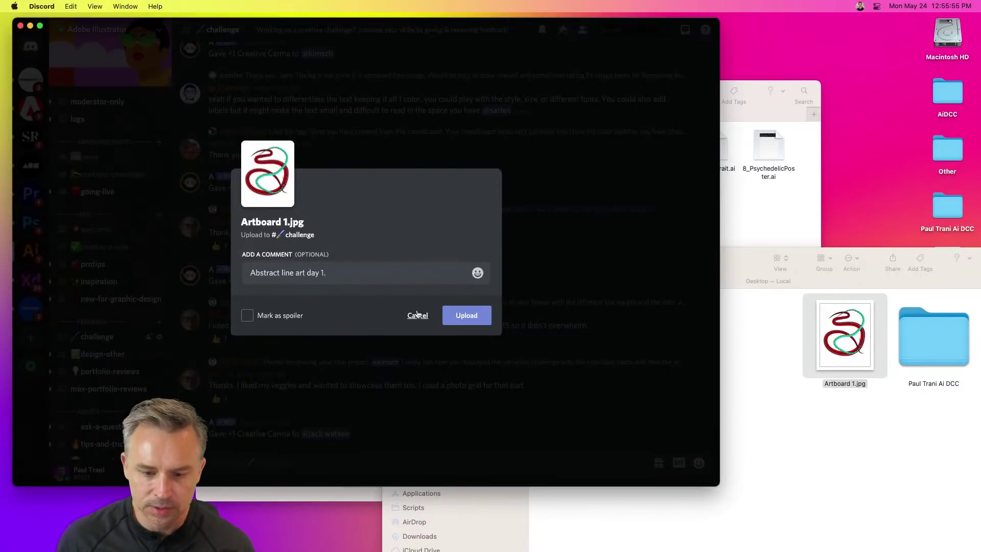
click(465, 316)
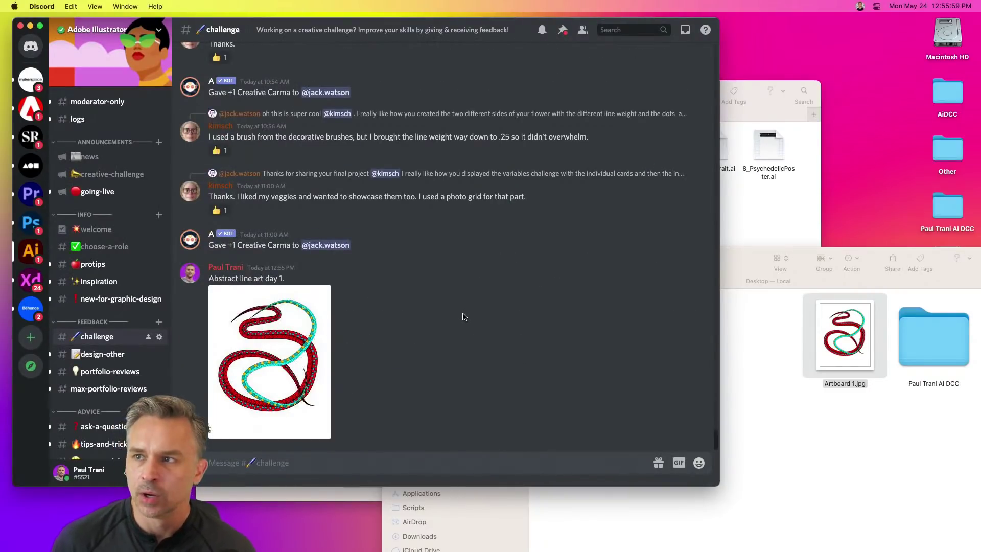
Close the Desktop and ExerciseFiles Finder windows and move the Discord window towards the middle of the screen
click(735, 367)
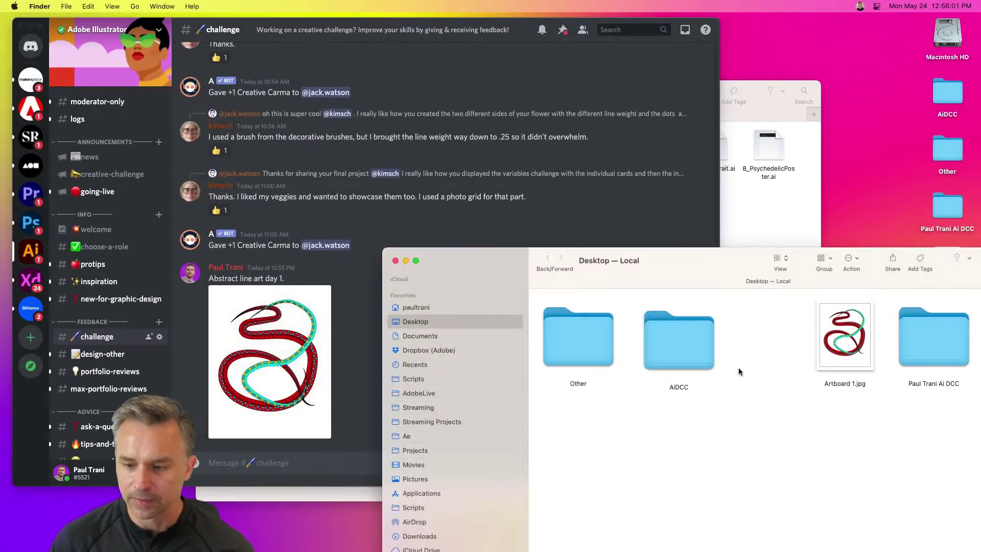
click(396, 261)
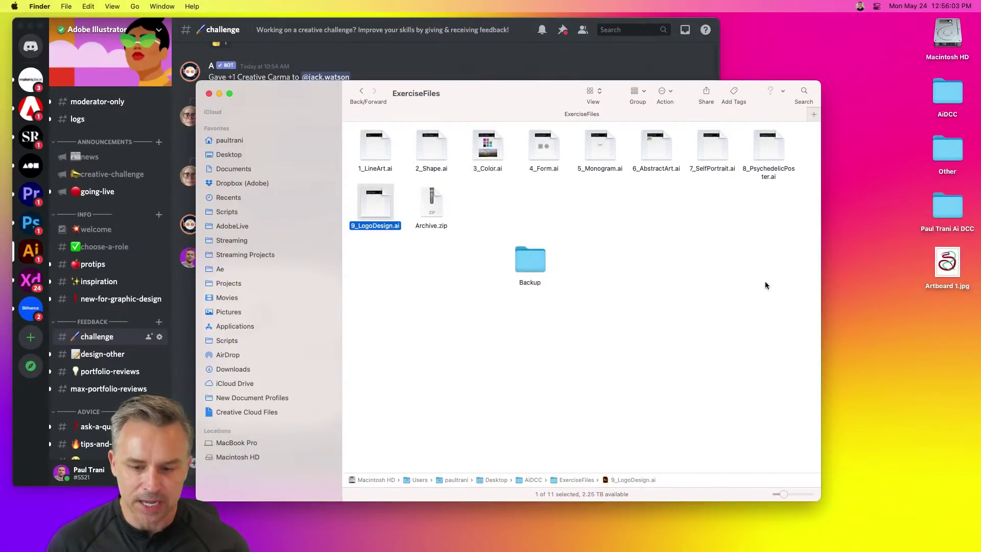
click(209, 94)
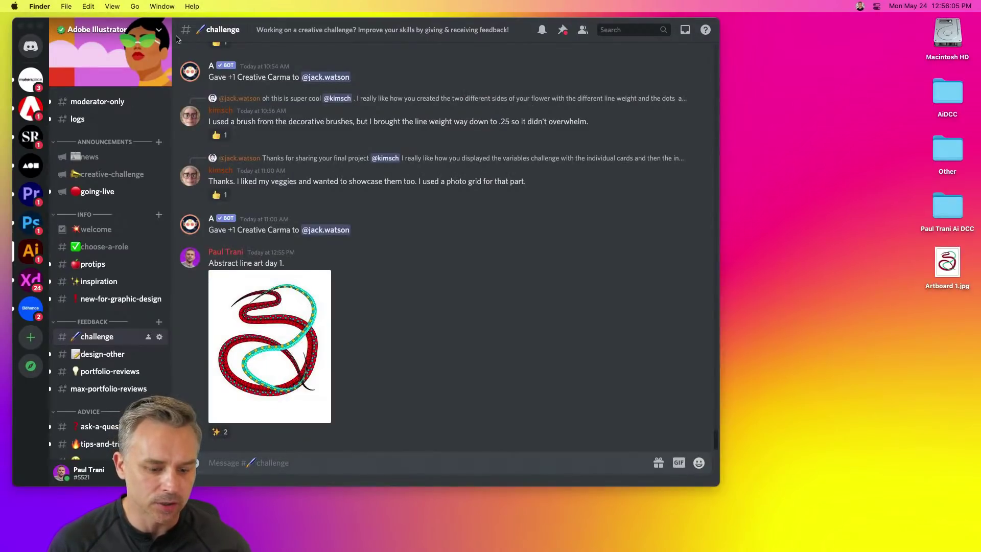
drag(320, 26, 462, 47)
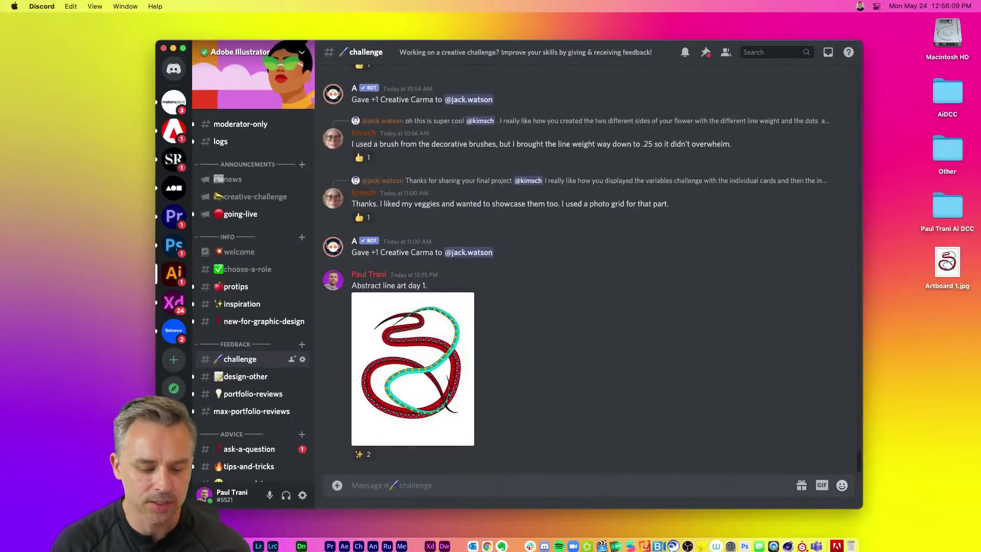
Switch back to Illustrator, expand the collapsed panel dock, and minimise the Color panel to give the brush list more room
click(243, 539)
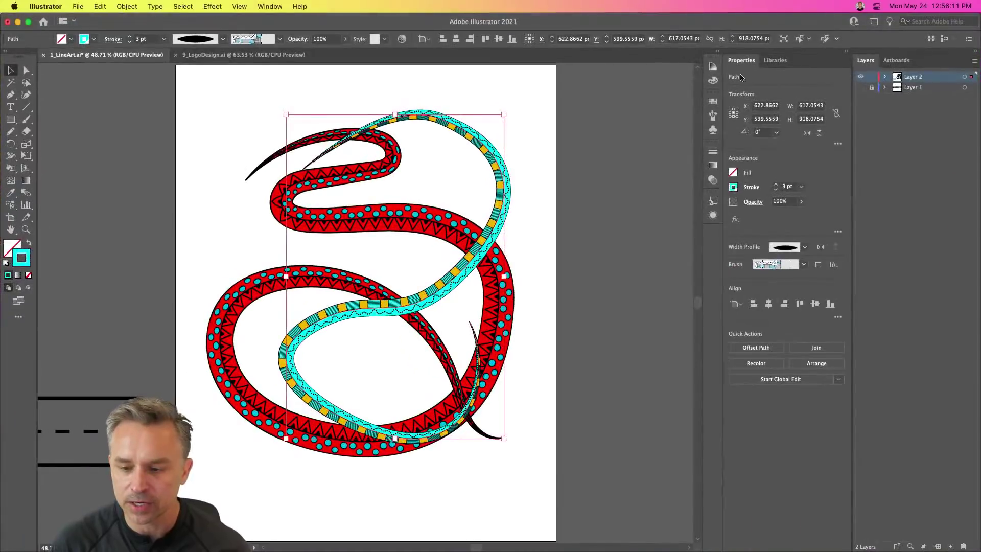
click(717, 53)
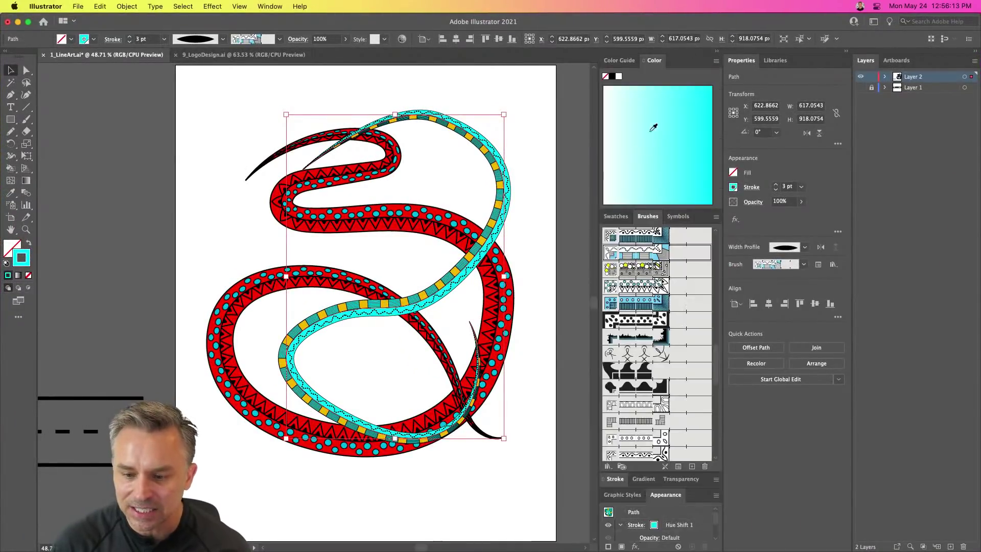
double_click(688, 63)
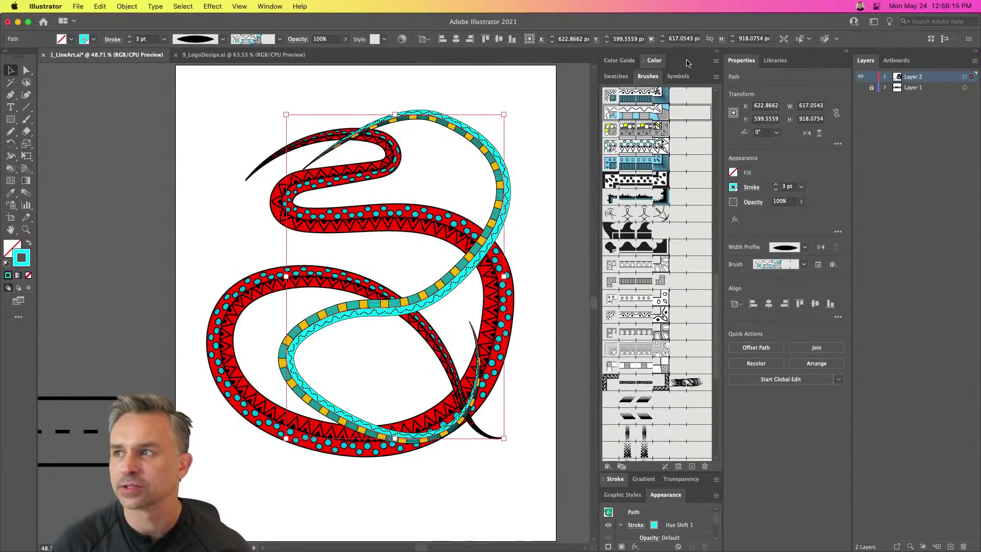